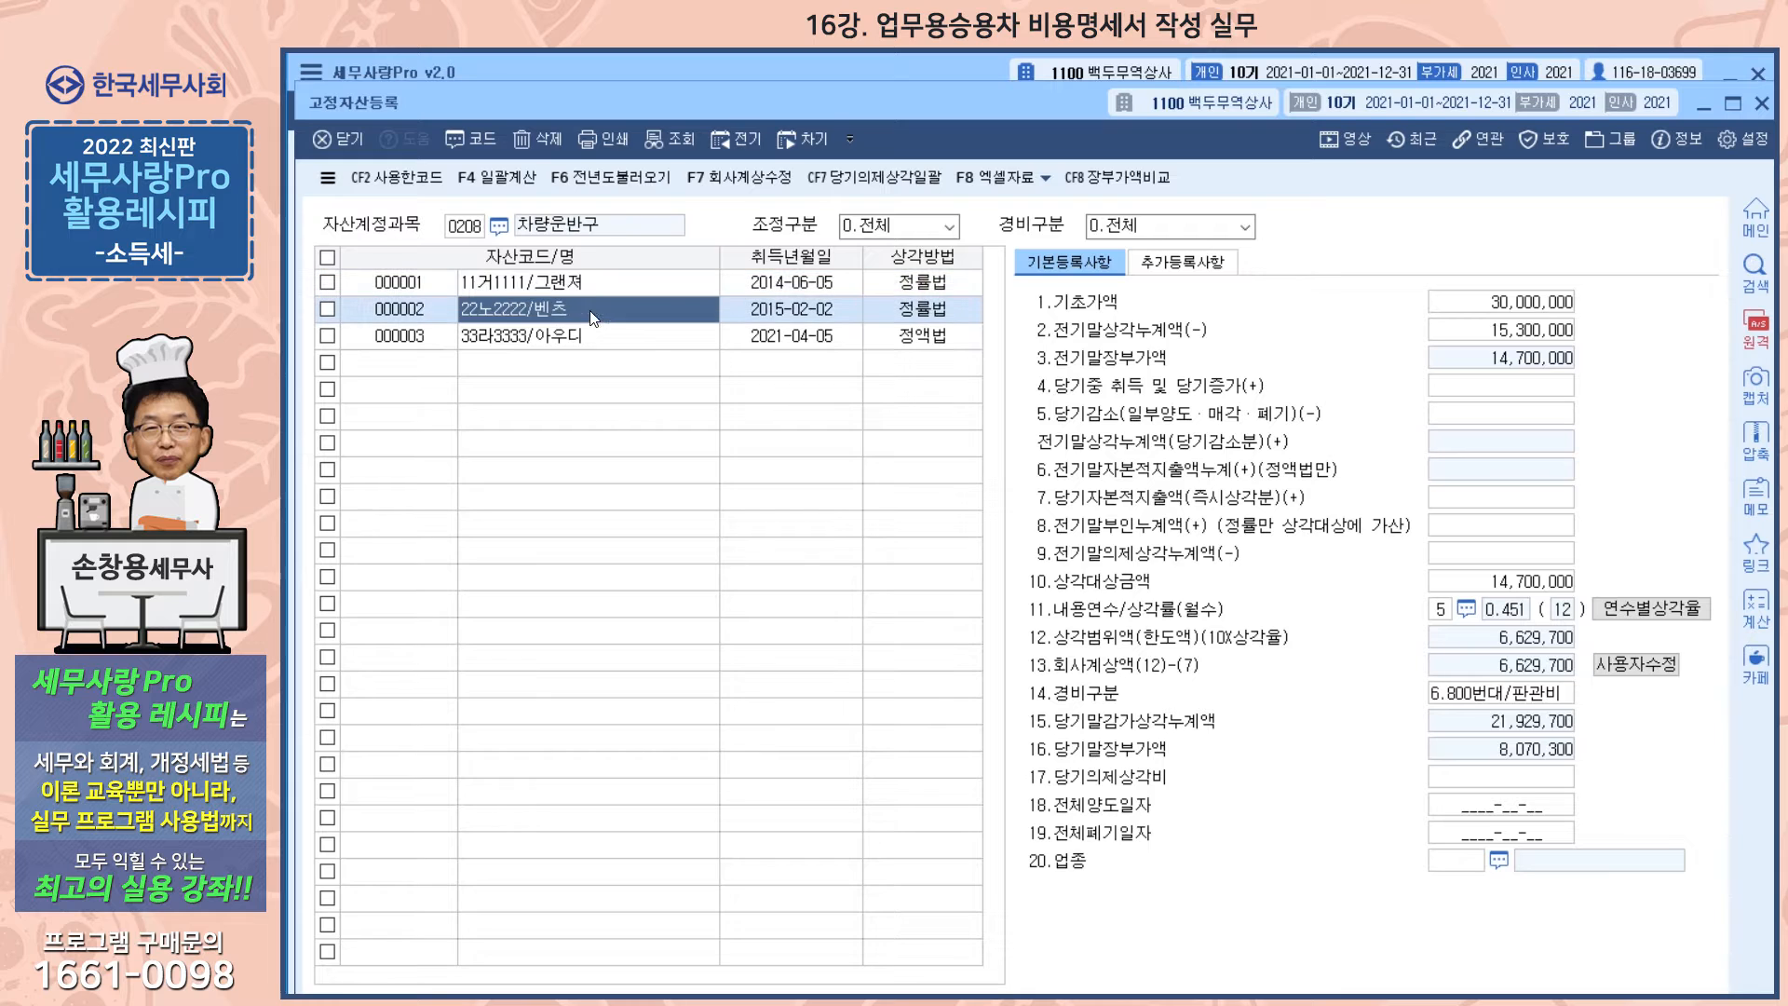
Review the depreciation details of 아우디, 벤츠 and 그랜져 in the fixed asset register, and close the register.
click(597, 335)
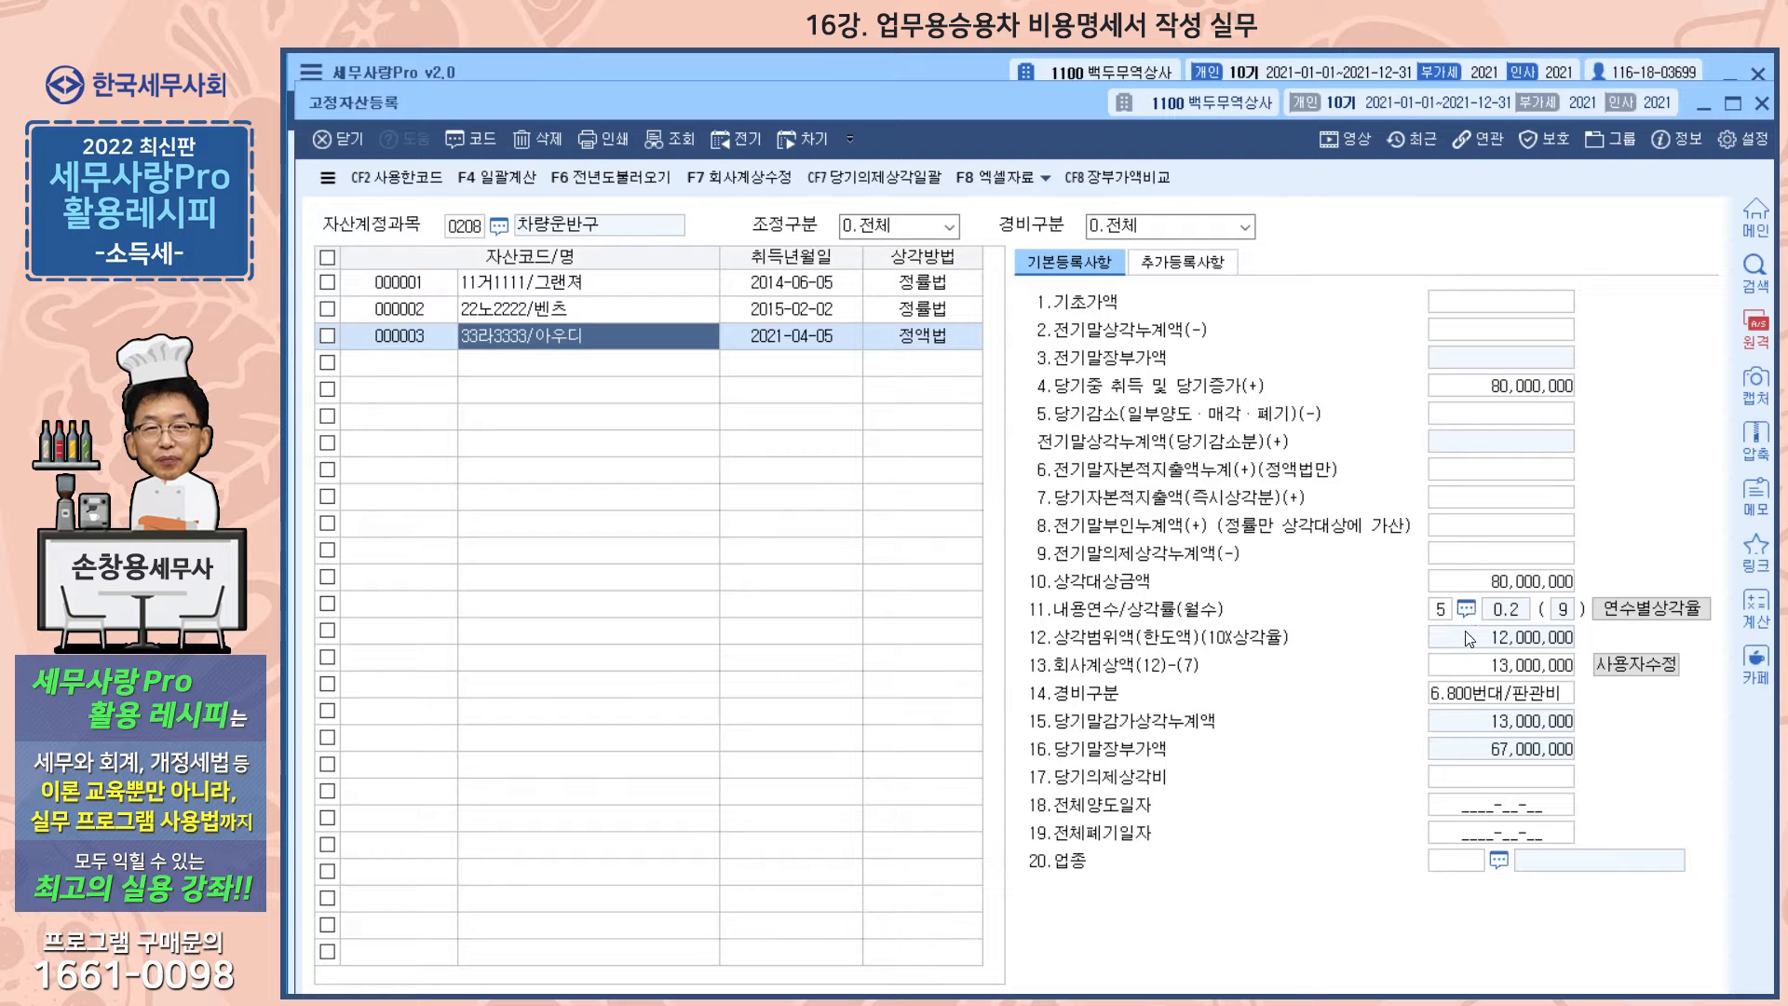
click(594, 314)
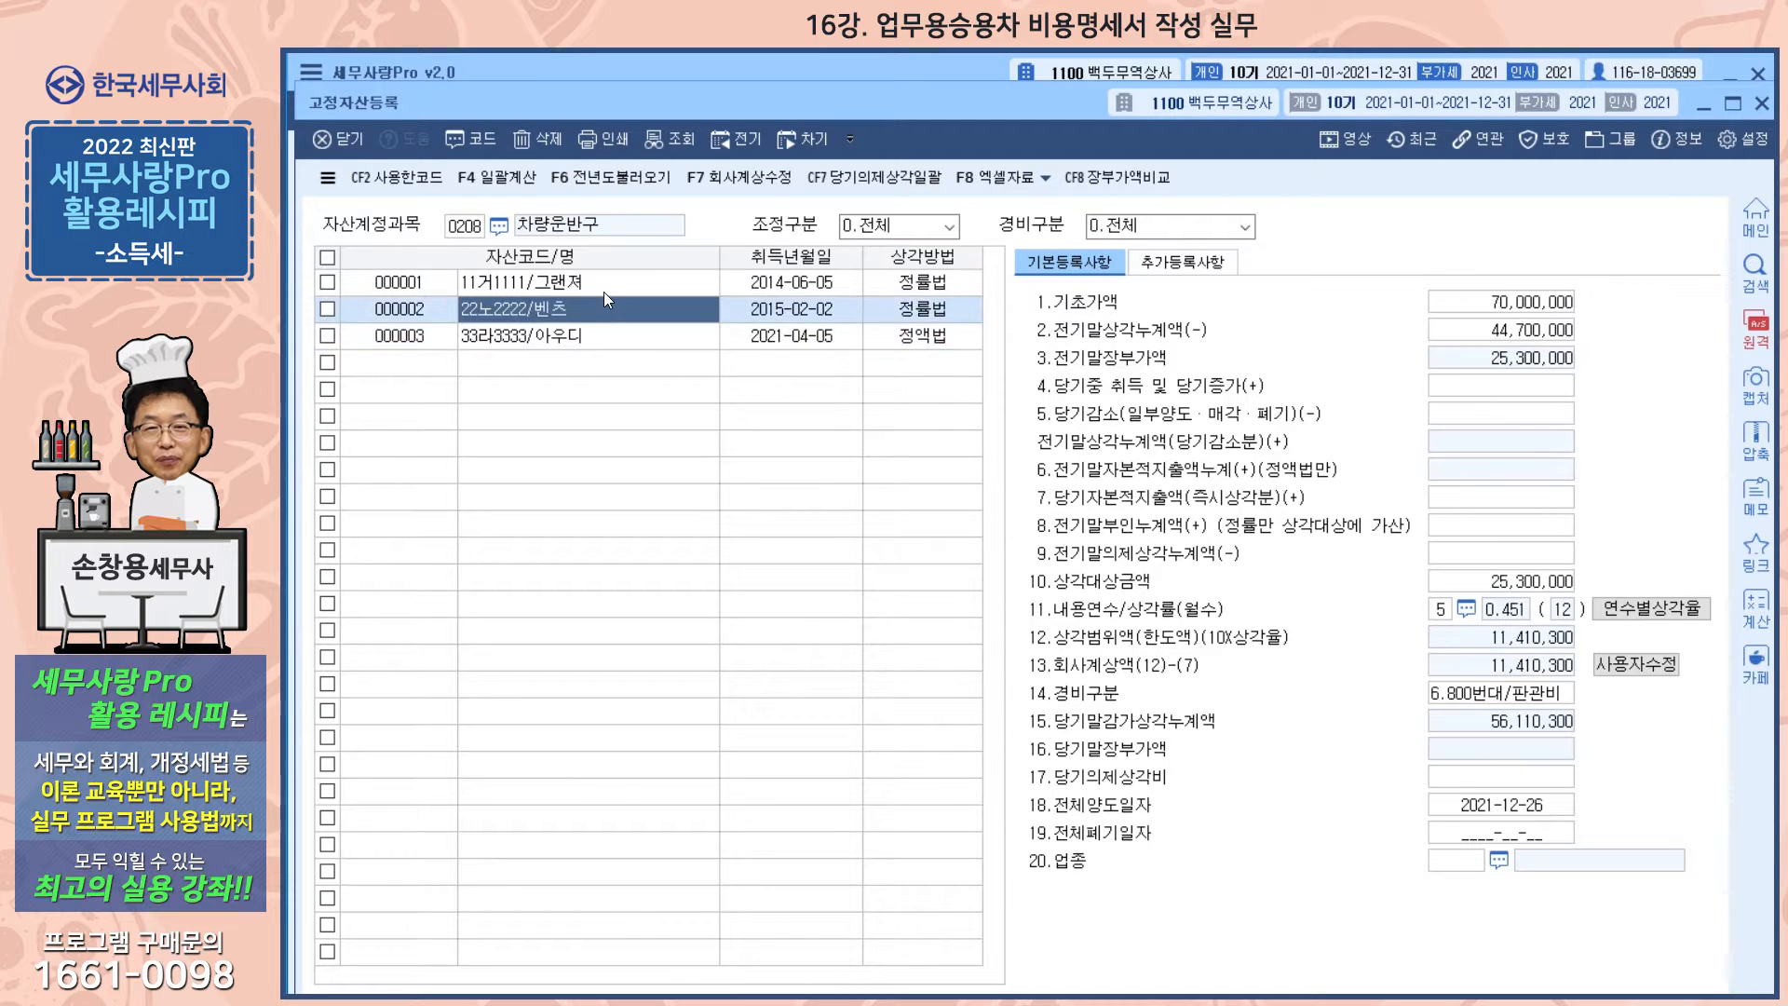
click(603, 290)
click(600, 309)
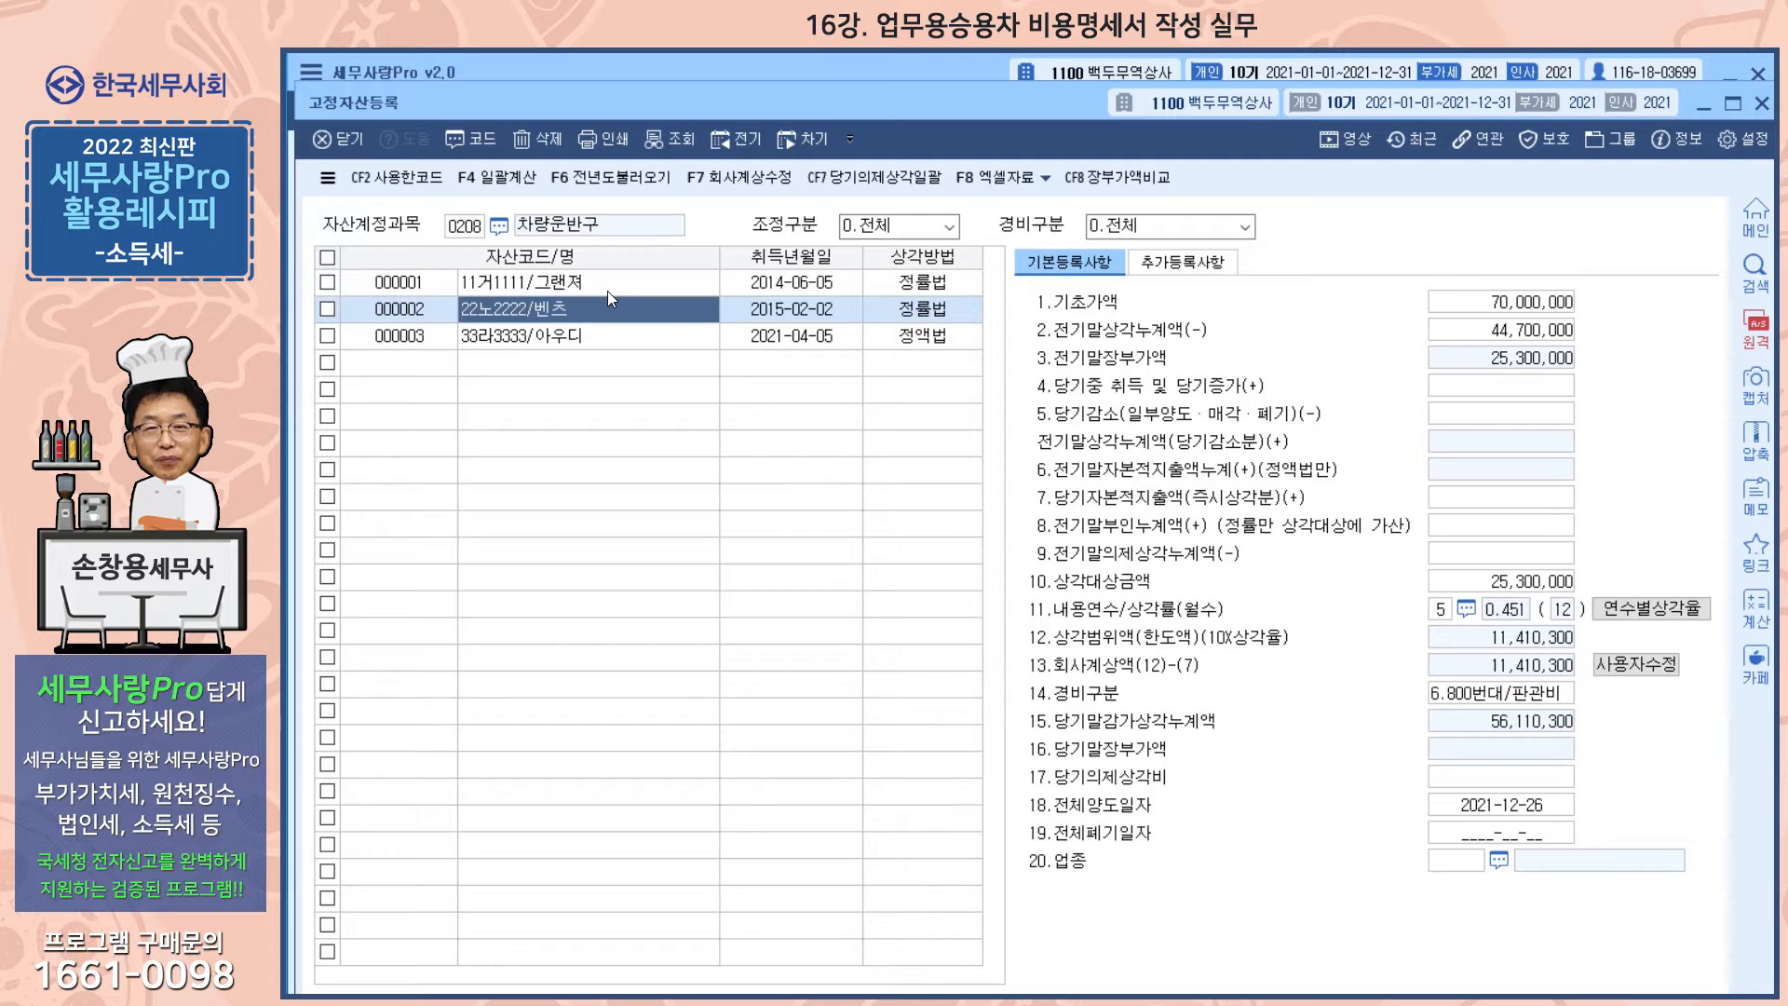
click(1762, 105)
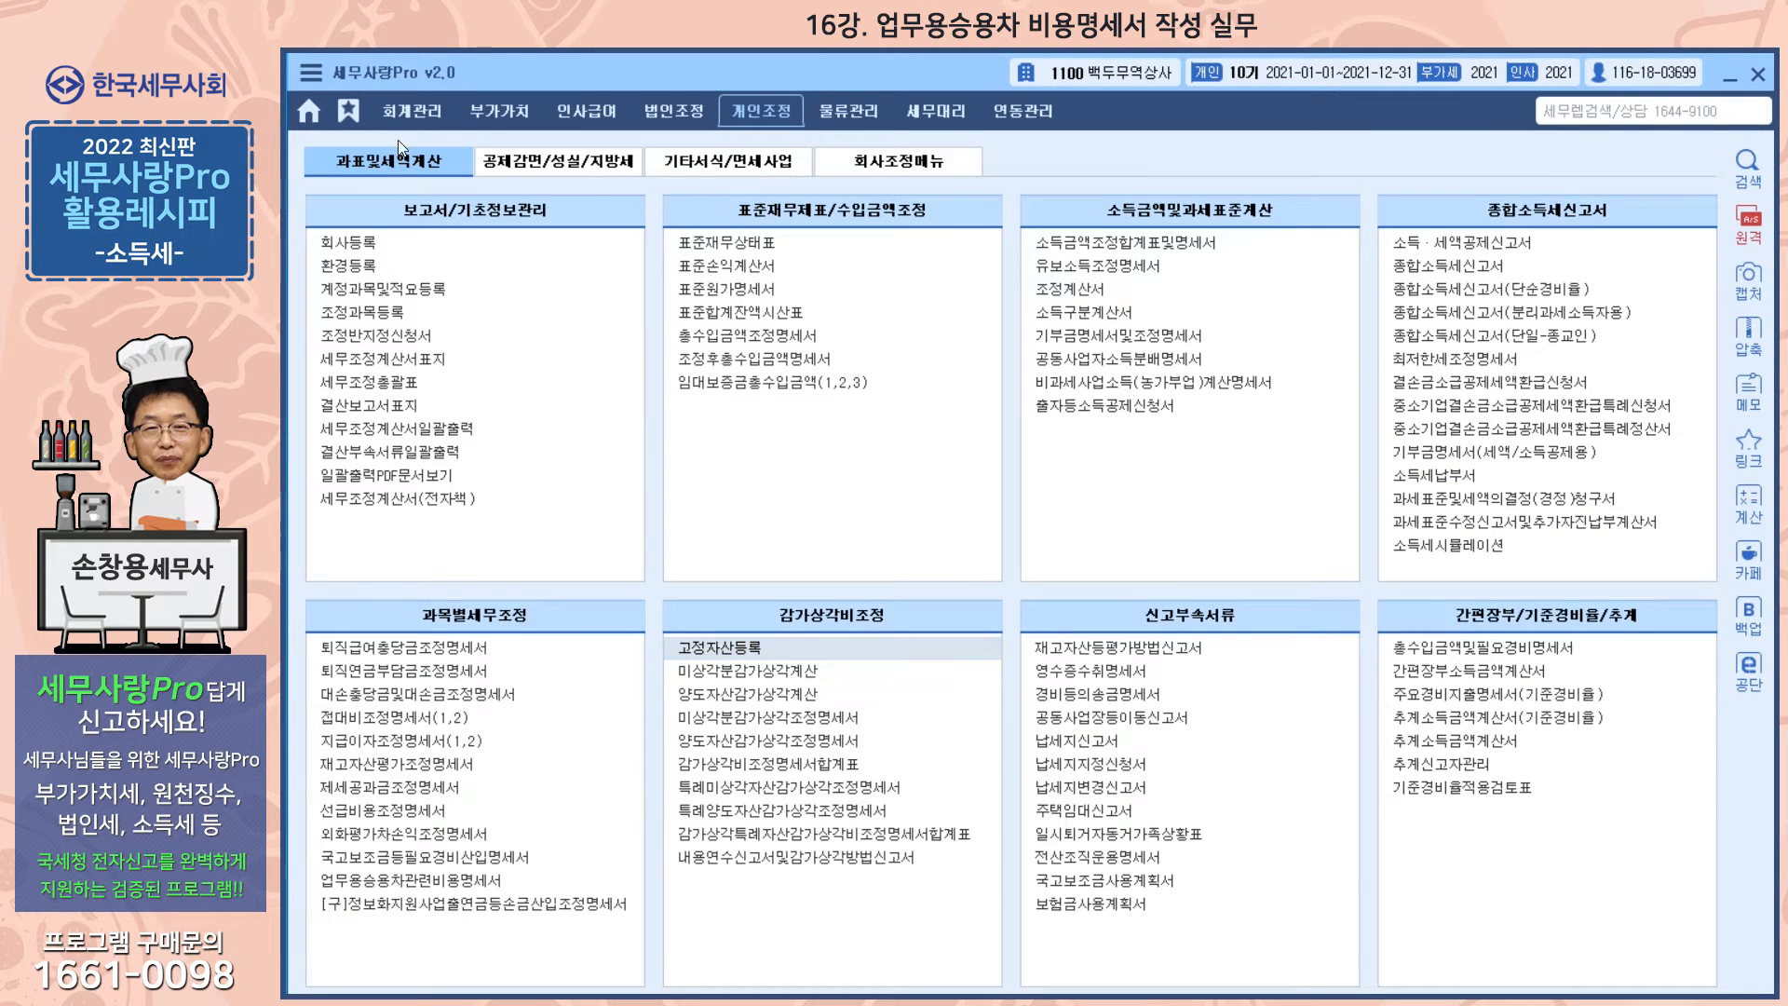
Open the 업무용승용차등록 screen from the basic information section of 재무회계.
click(402, 116)
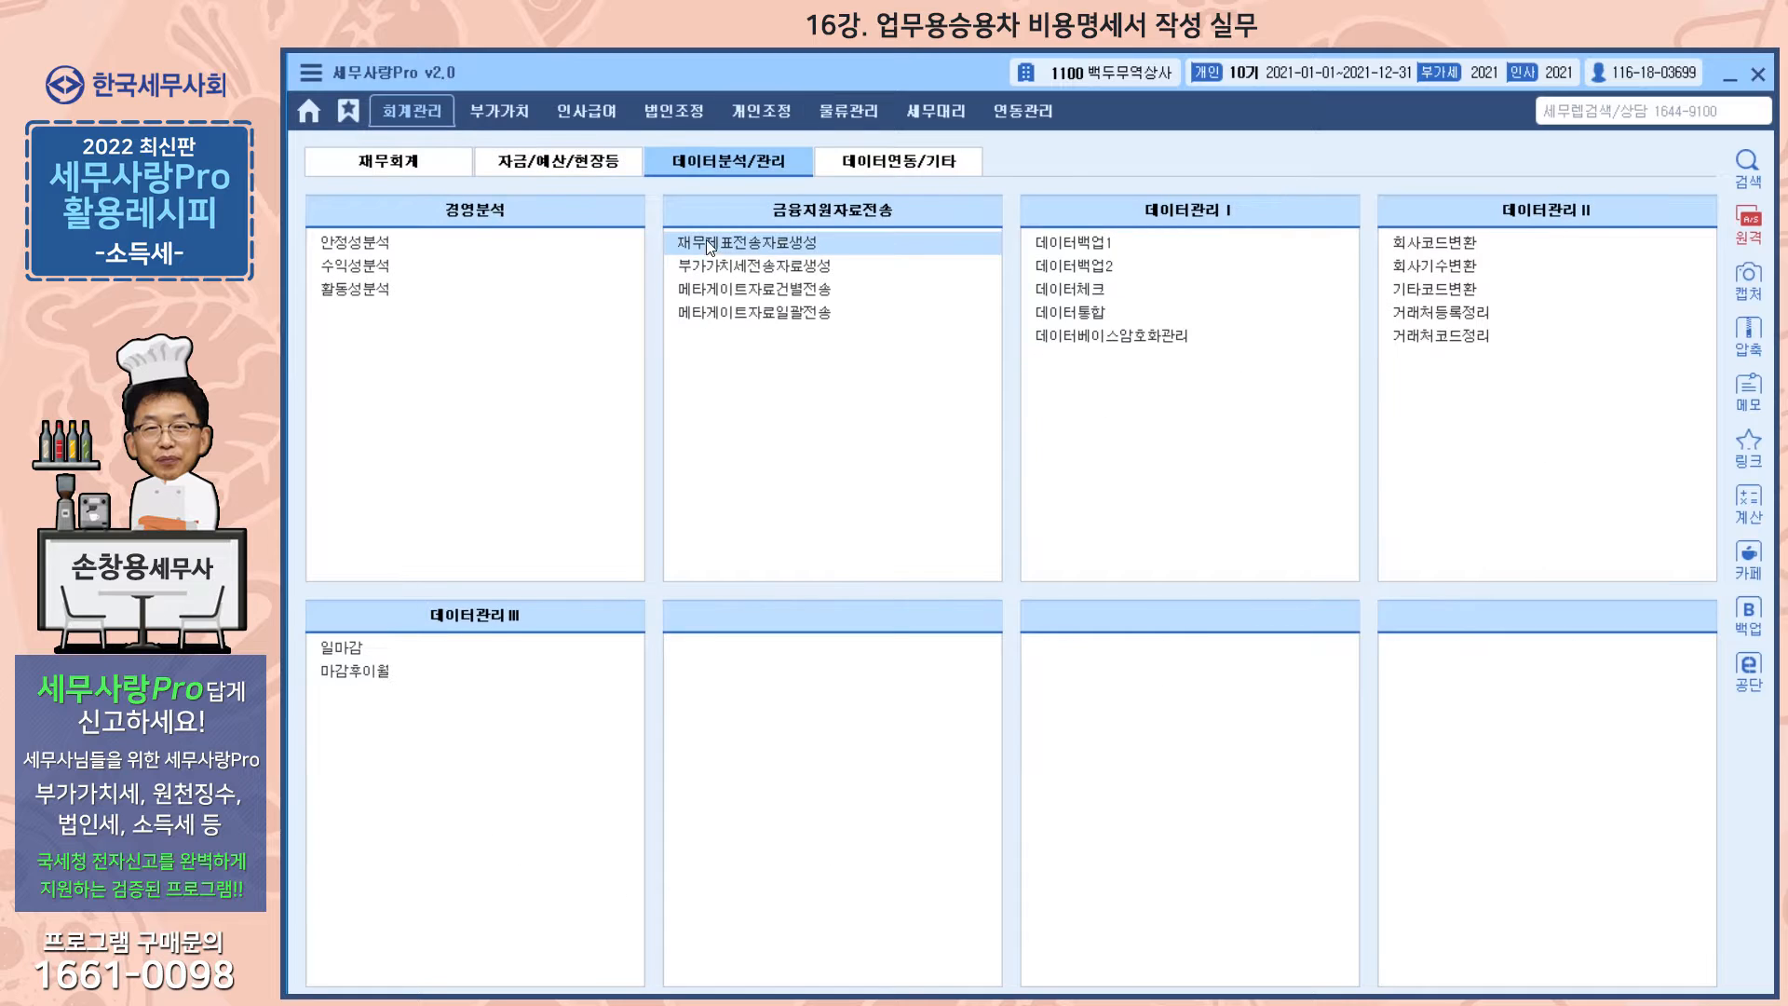
click(407, 164)
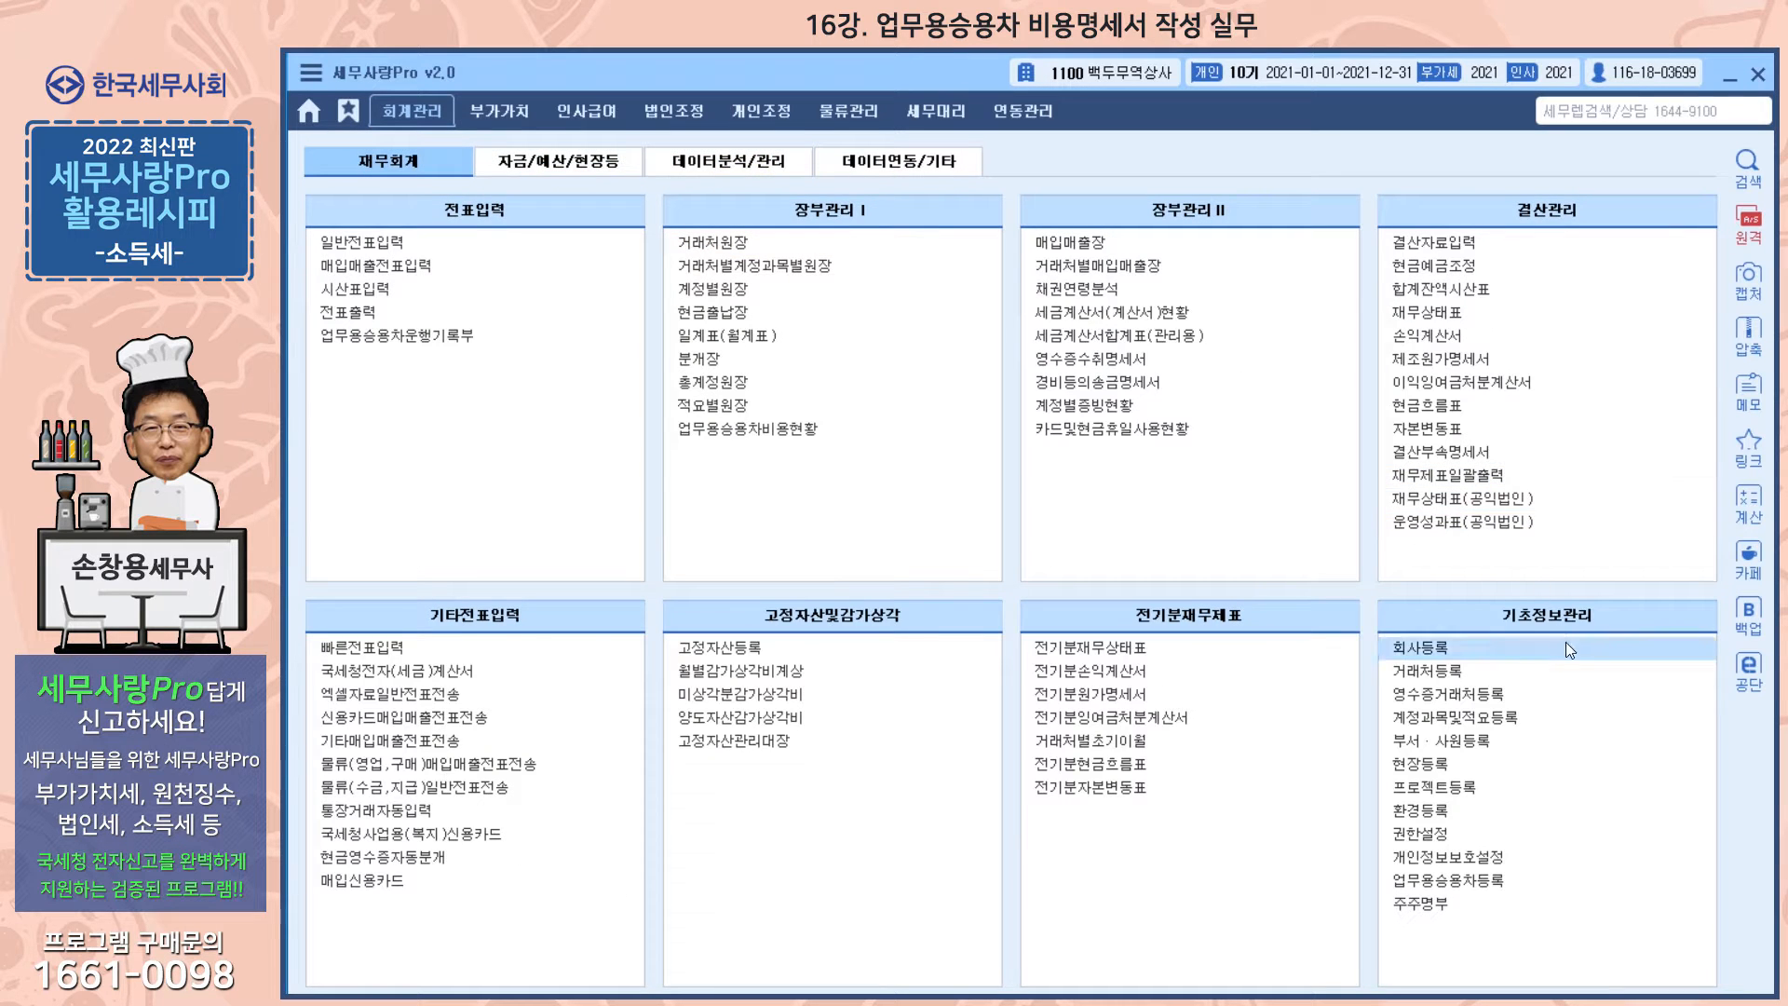
click(1488, 883)
drag(986, 109, 985, 93)
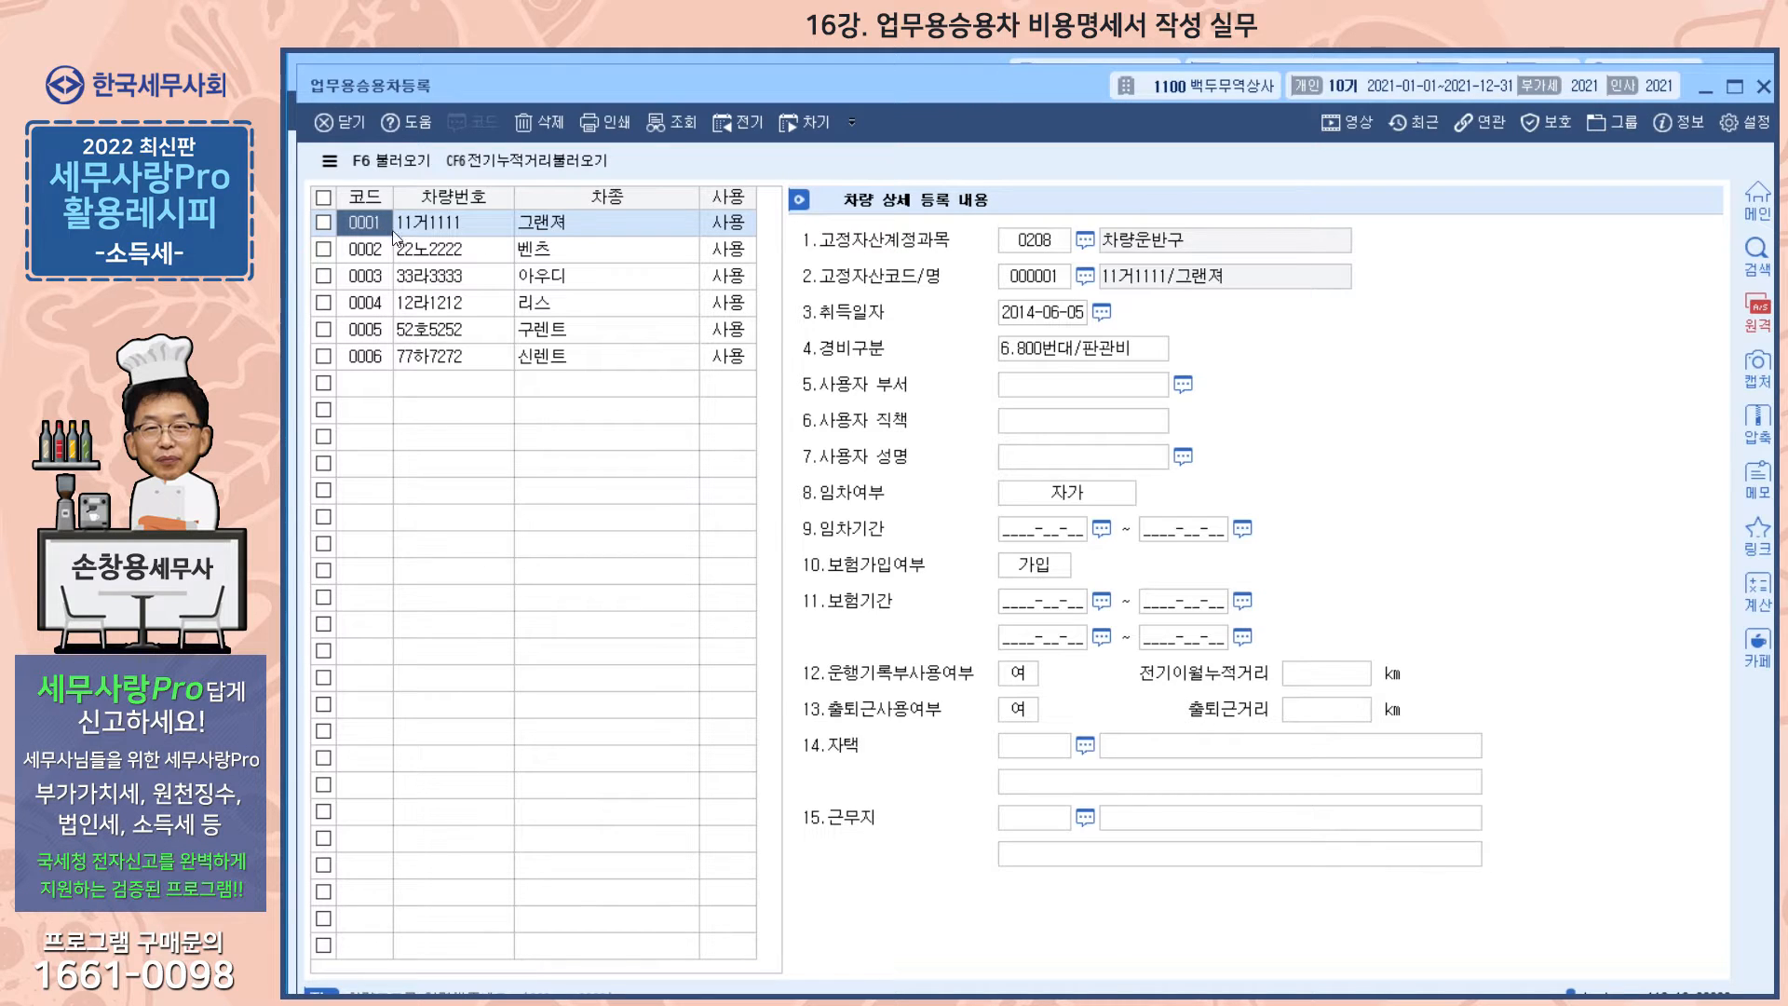
Check the registration details of the owned vehicles 그랜져, 벤츠 and 아우디, including whether each uses a driving log.
click(380, 365)
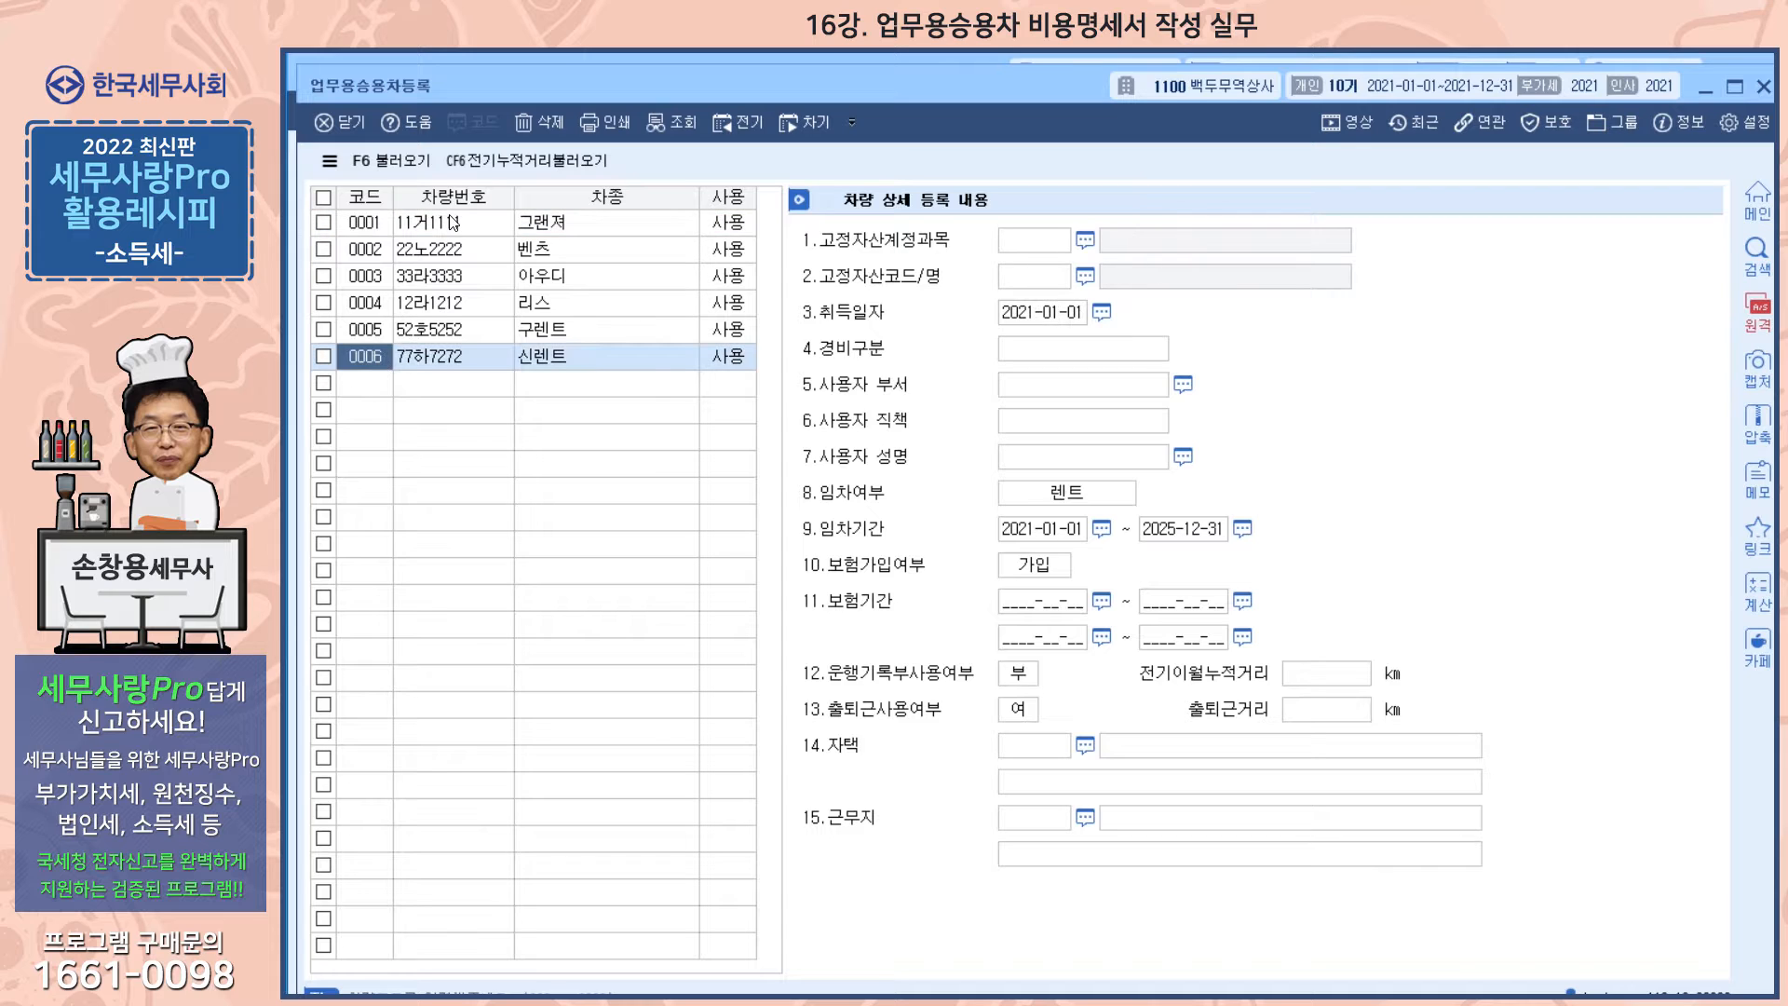
click(452, 223)
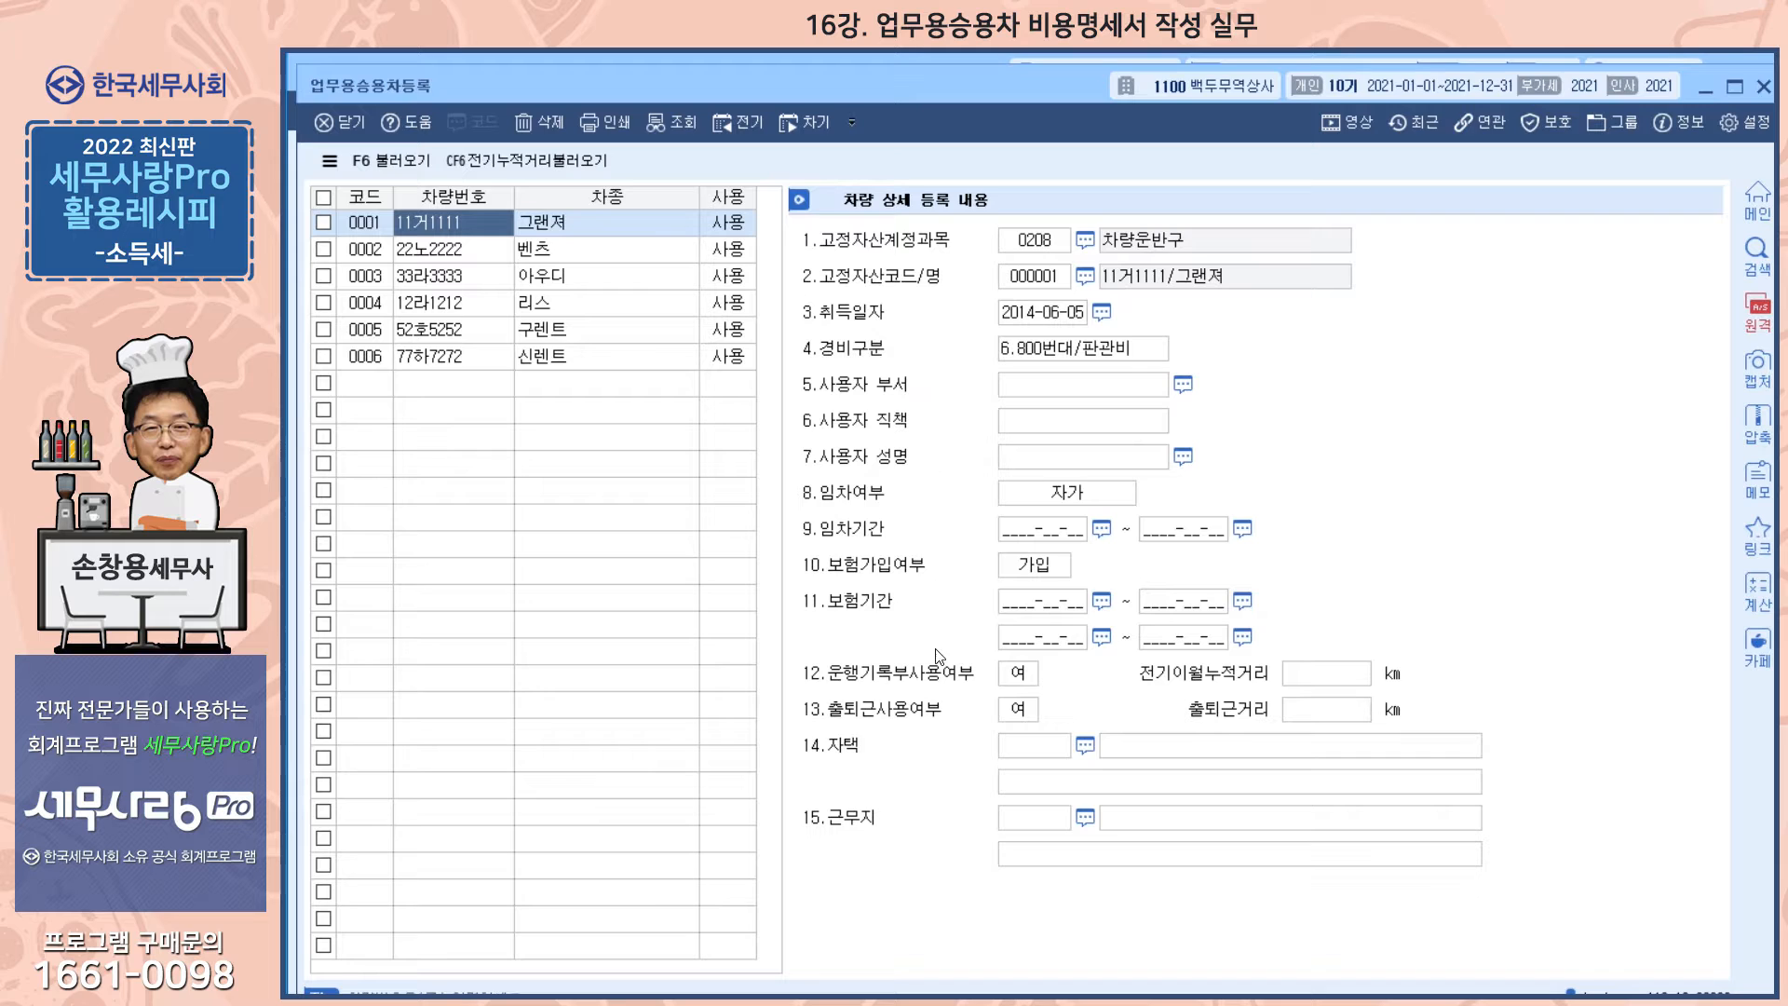
click(1032, 680)
click(643, 259)
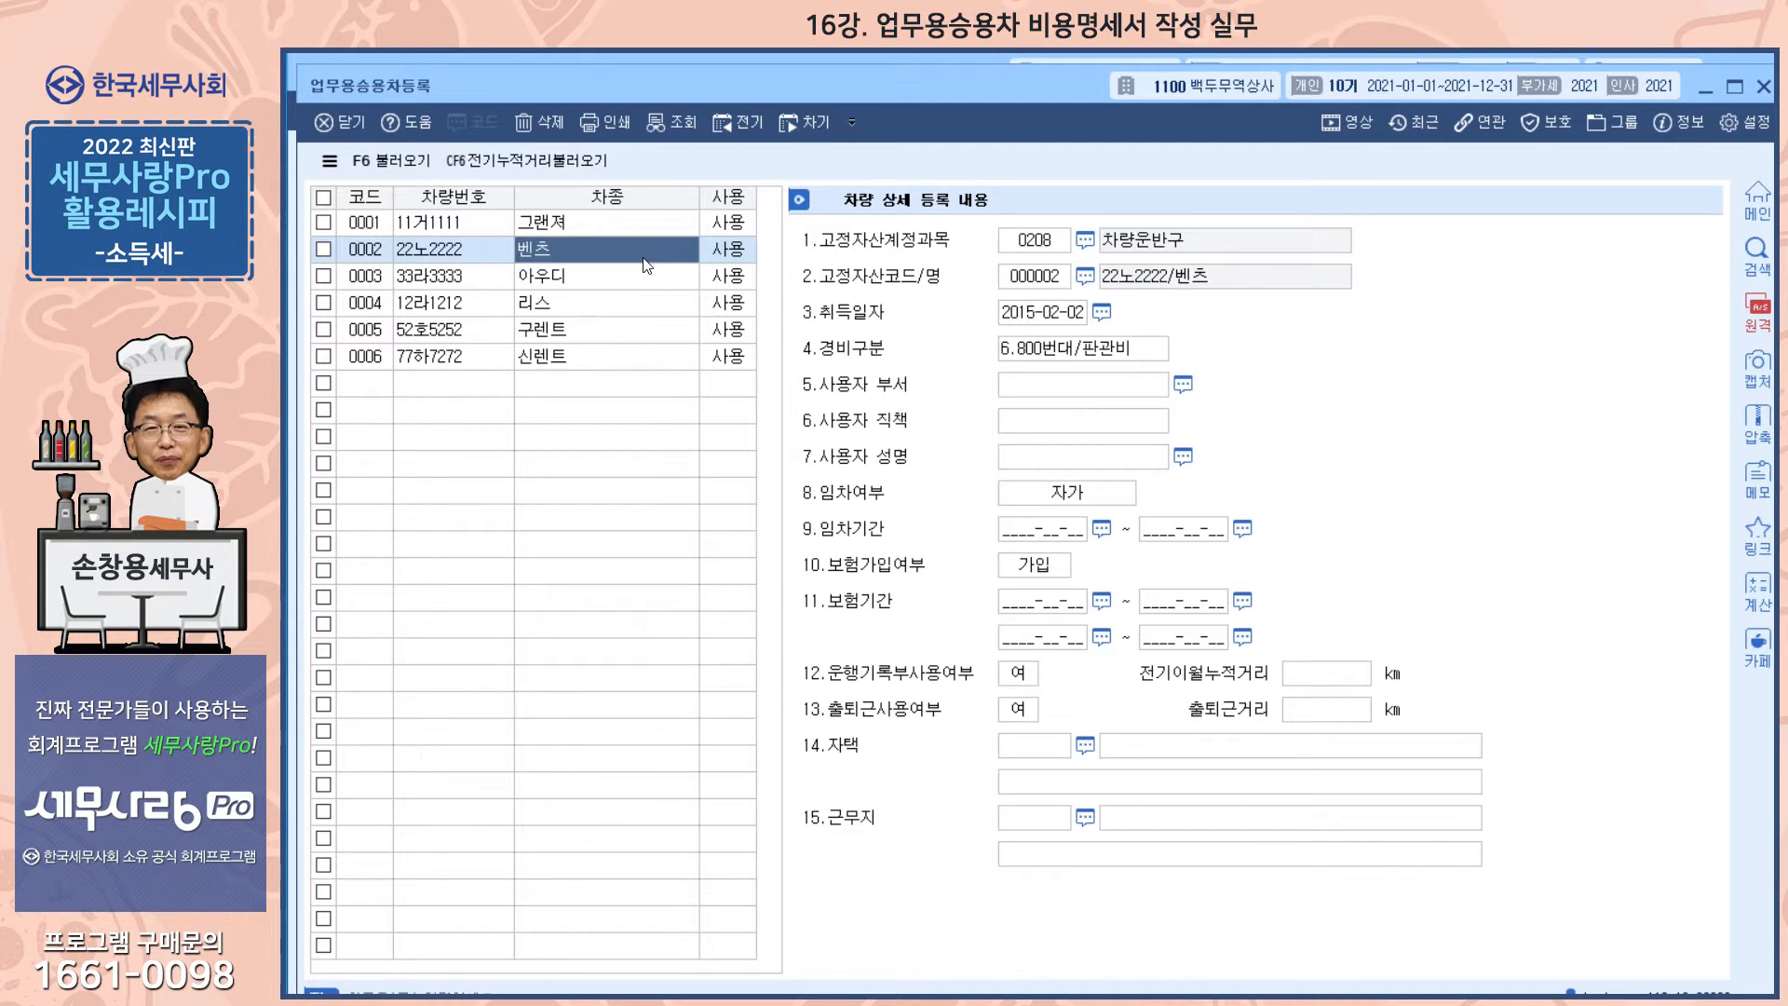
click(637, 285)
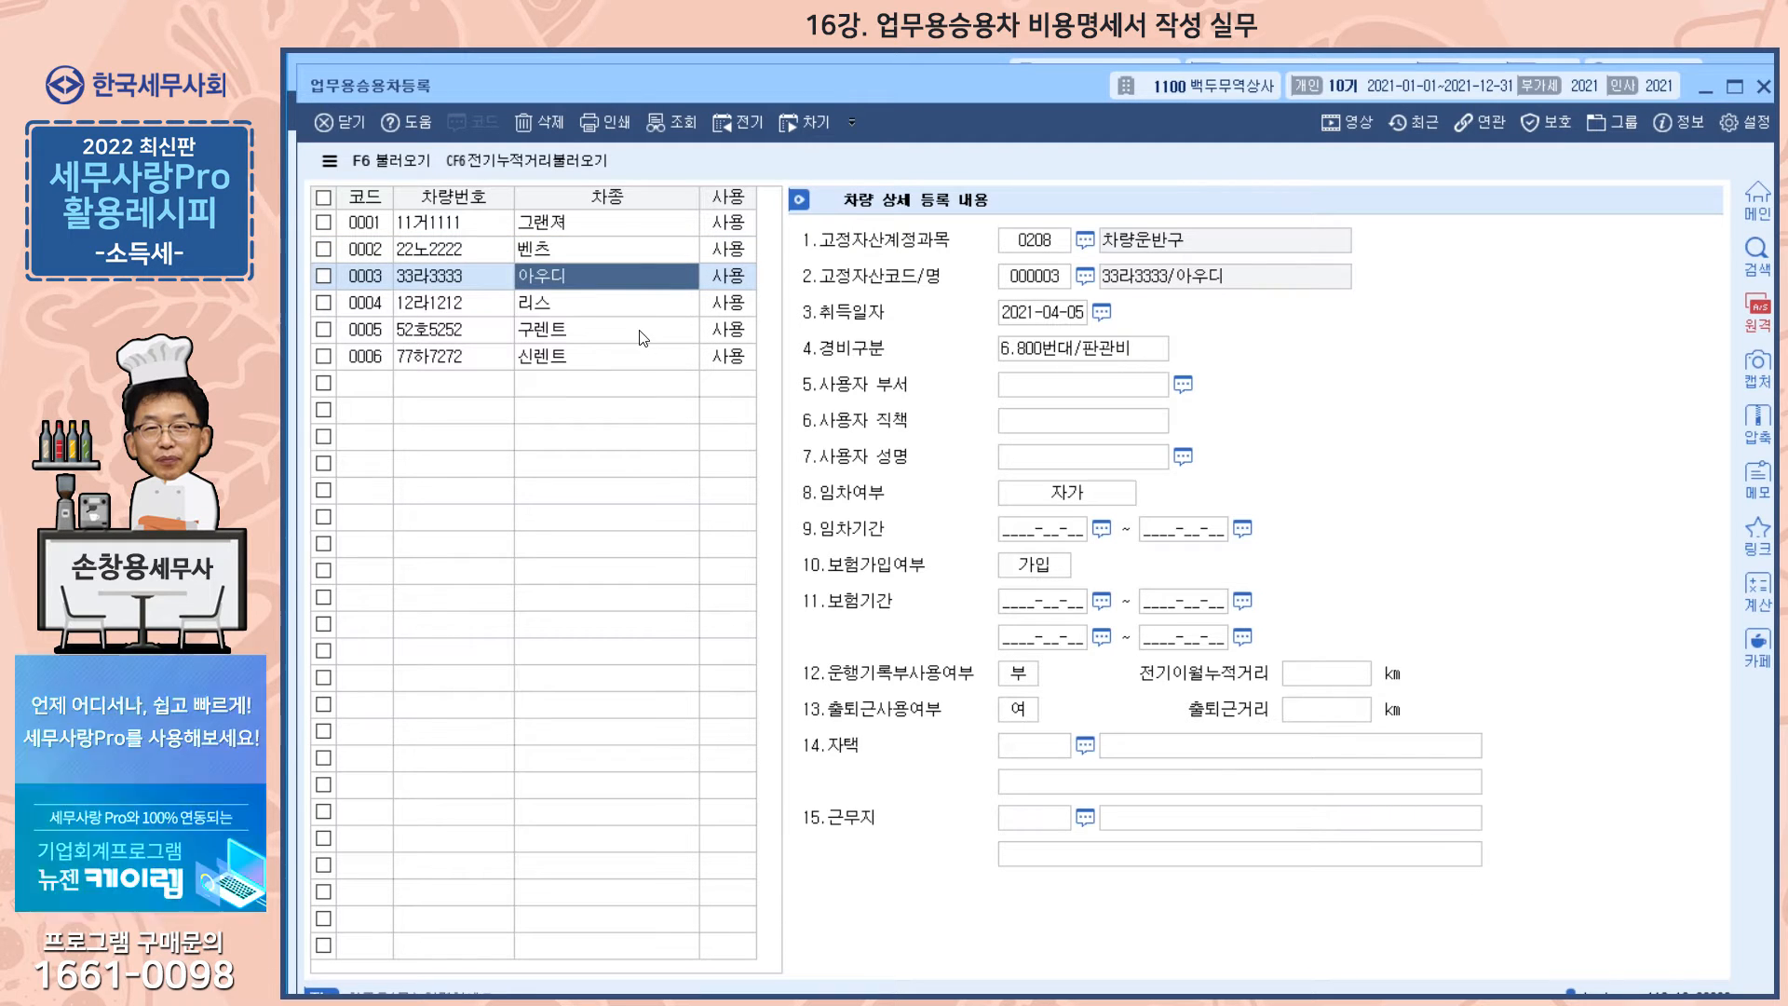
Check the rental type and lease period registered for 리스, 구렌트 and 신렌트, and close the vehicle registration.
click(642, 305)
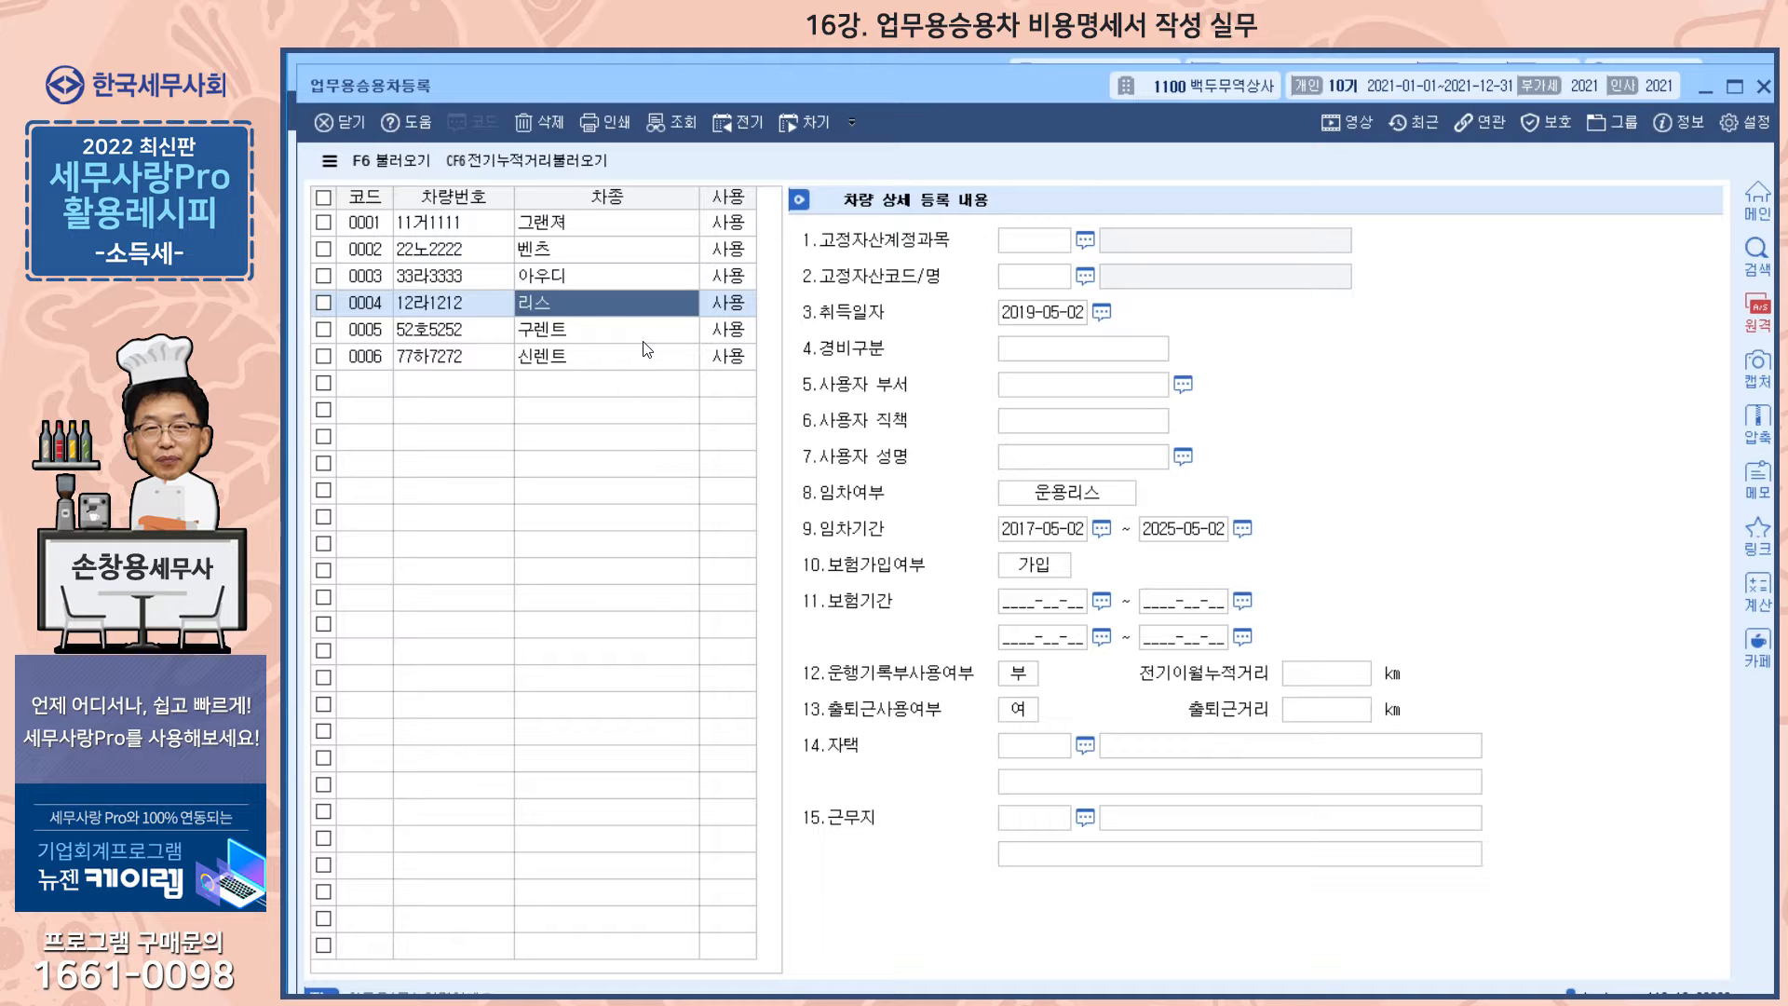
click(480, 340)
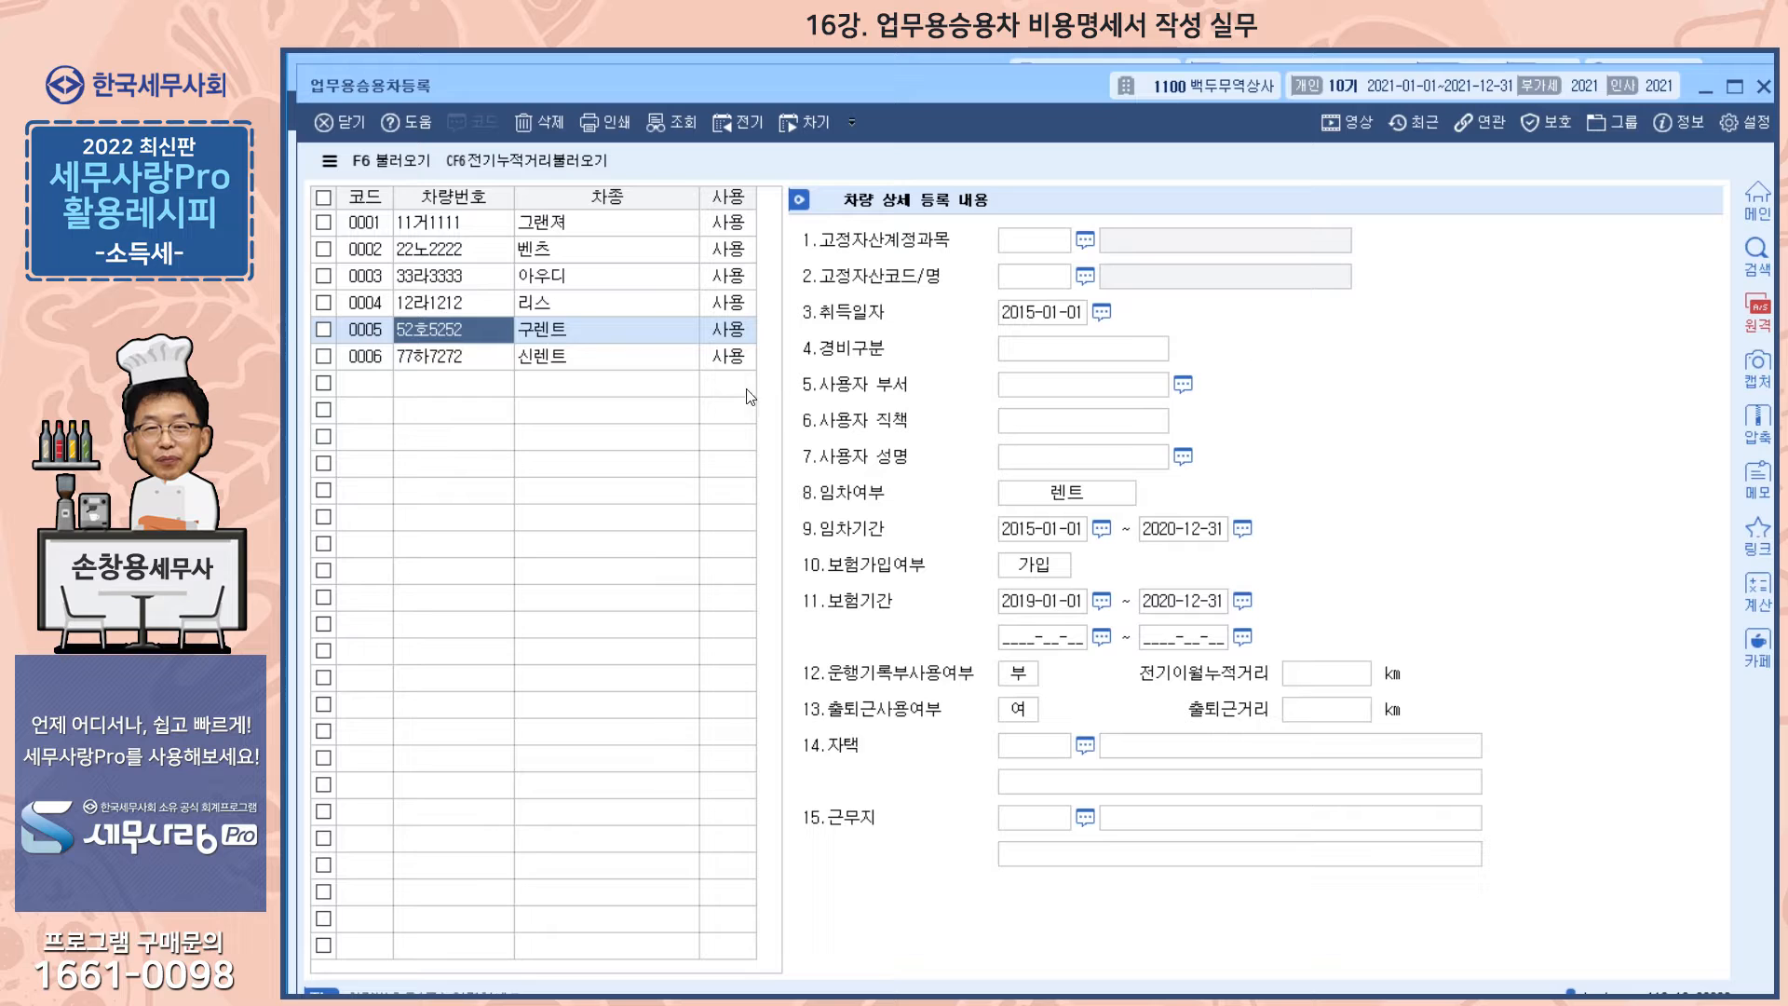
click(559, 364)
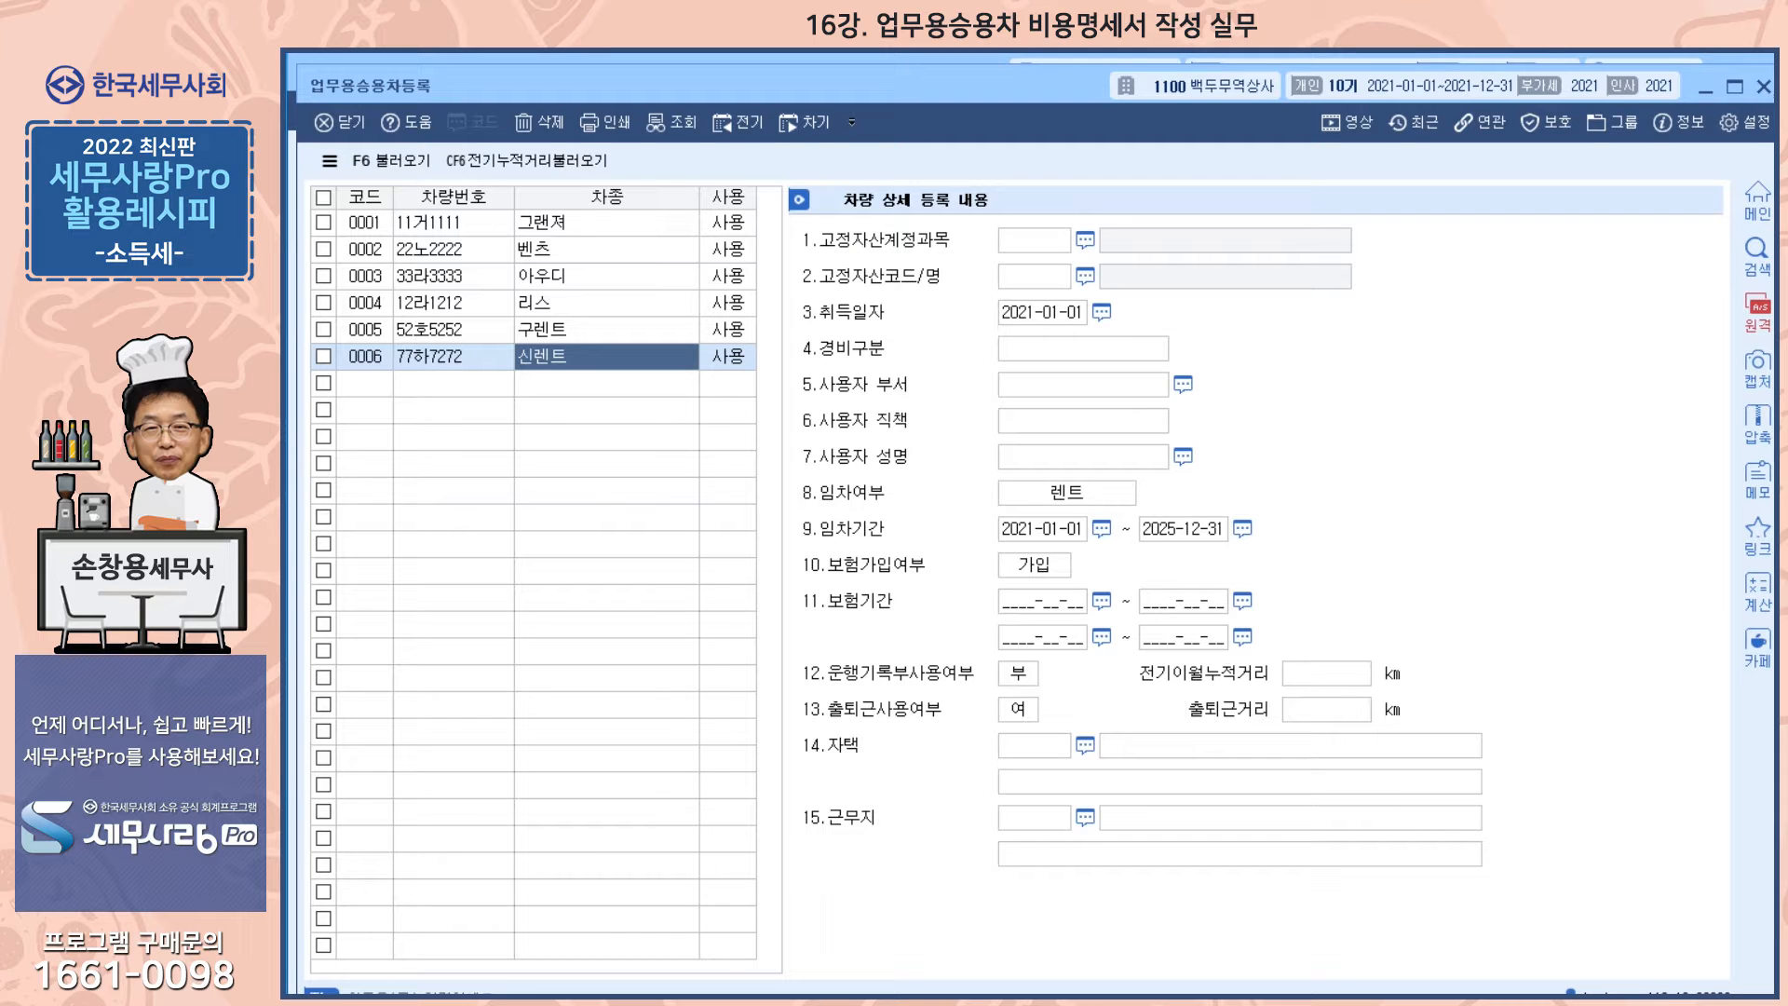
click(1763, 88)
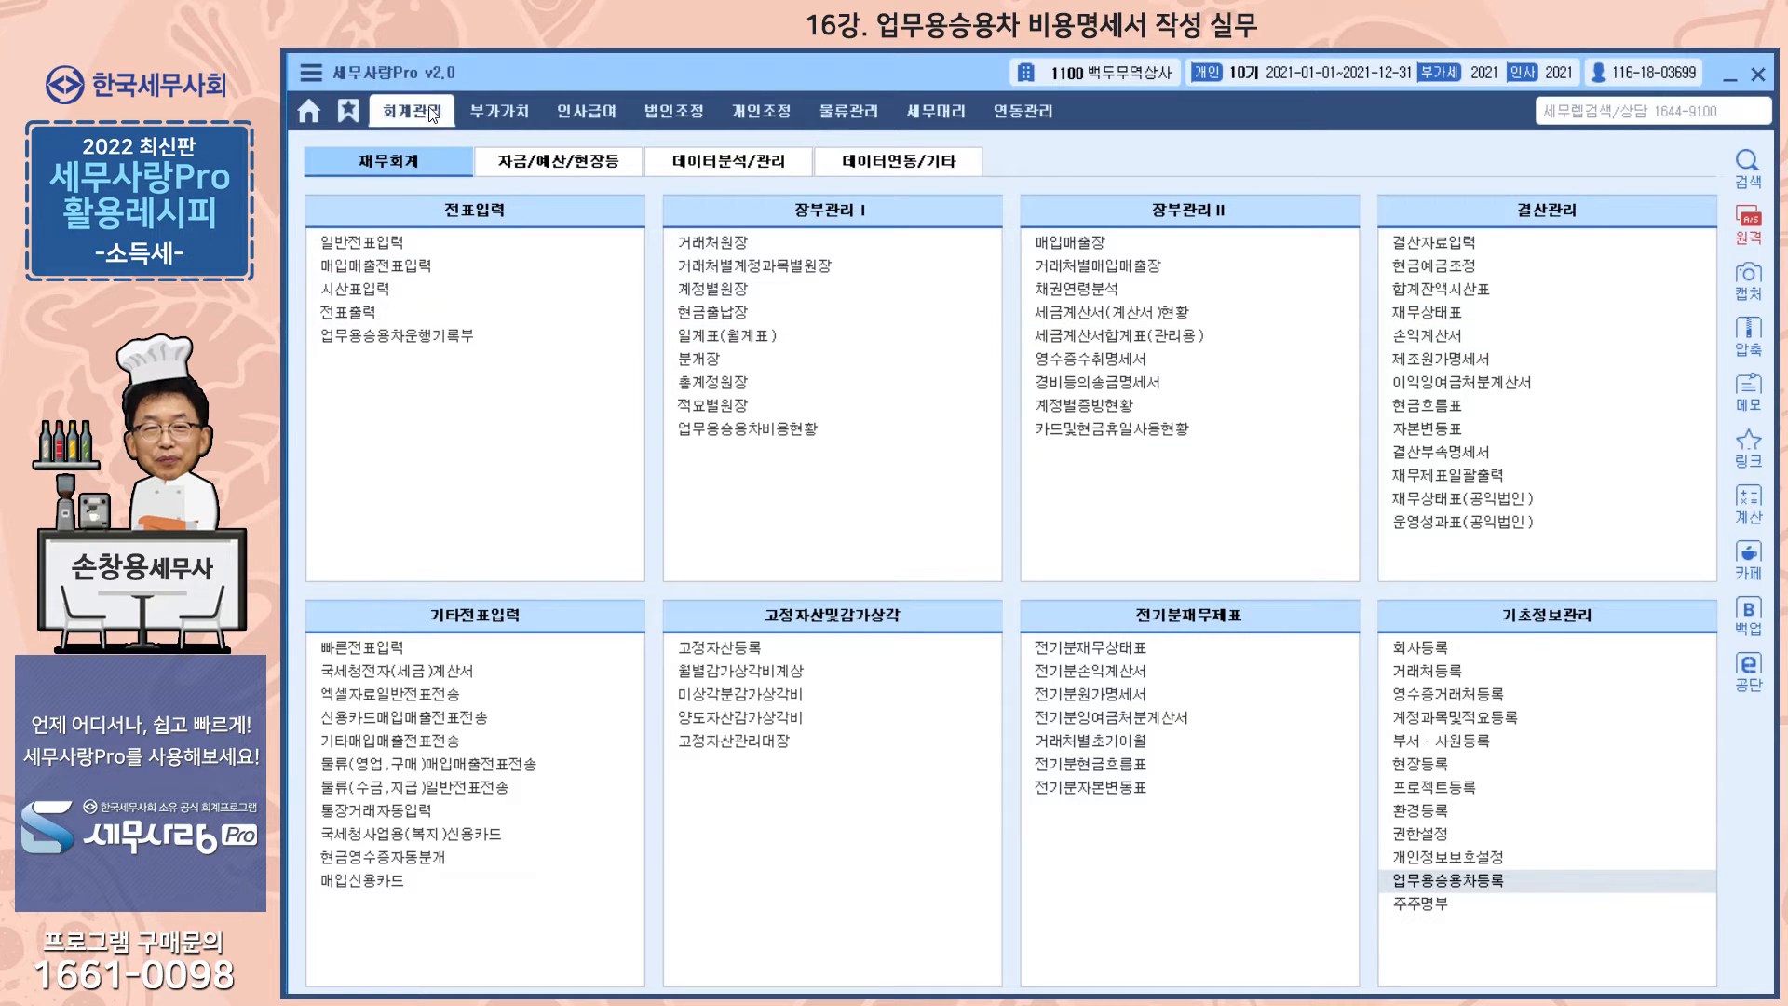
Open 업무용승용차운행기록부, compare the 2021 driving logs of 그랜져 and 벤츠, and close it.
click(453, 337)
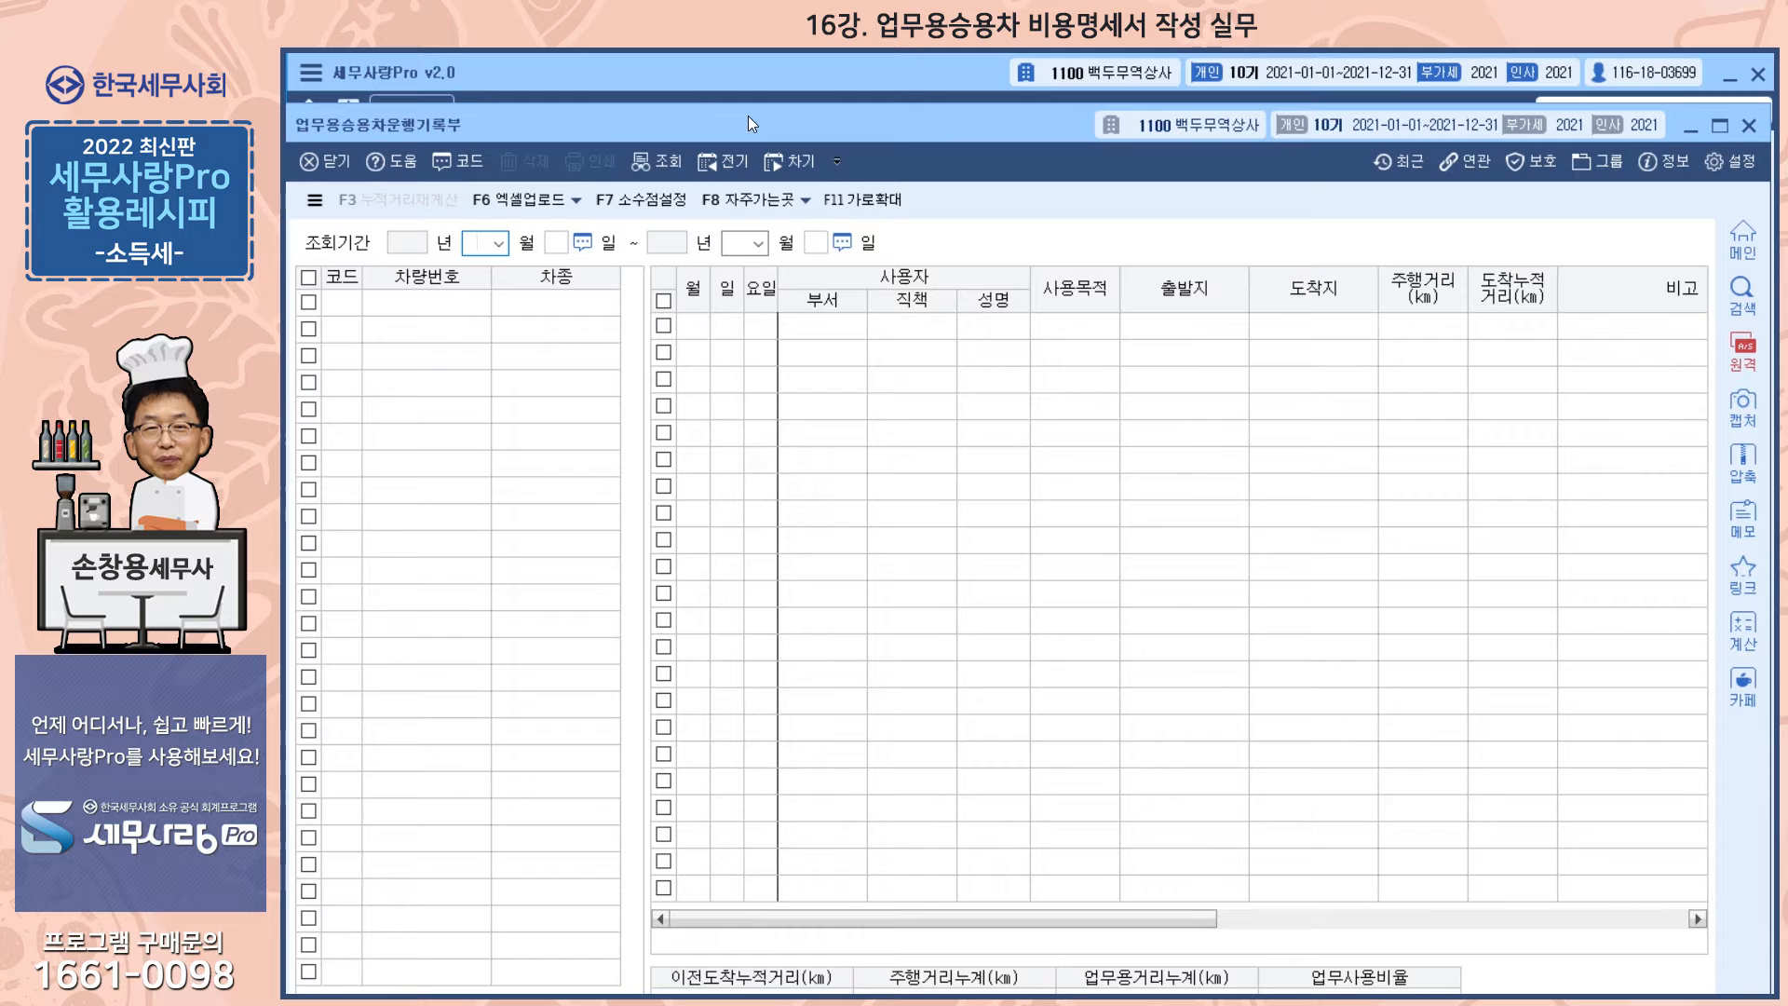
drag(747, 116, 768, 86)
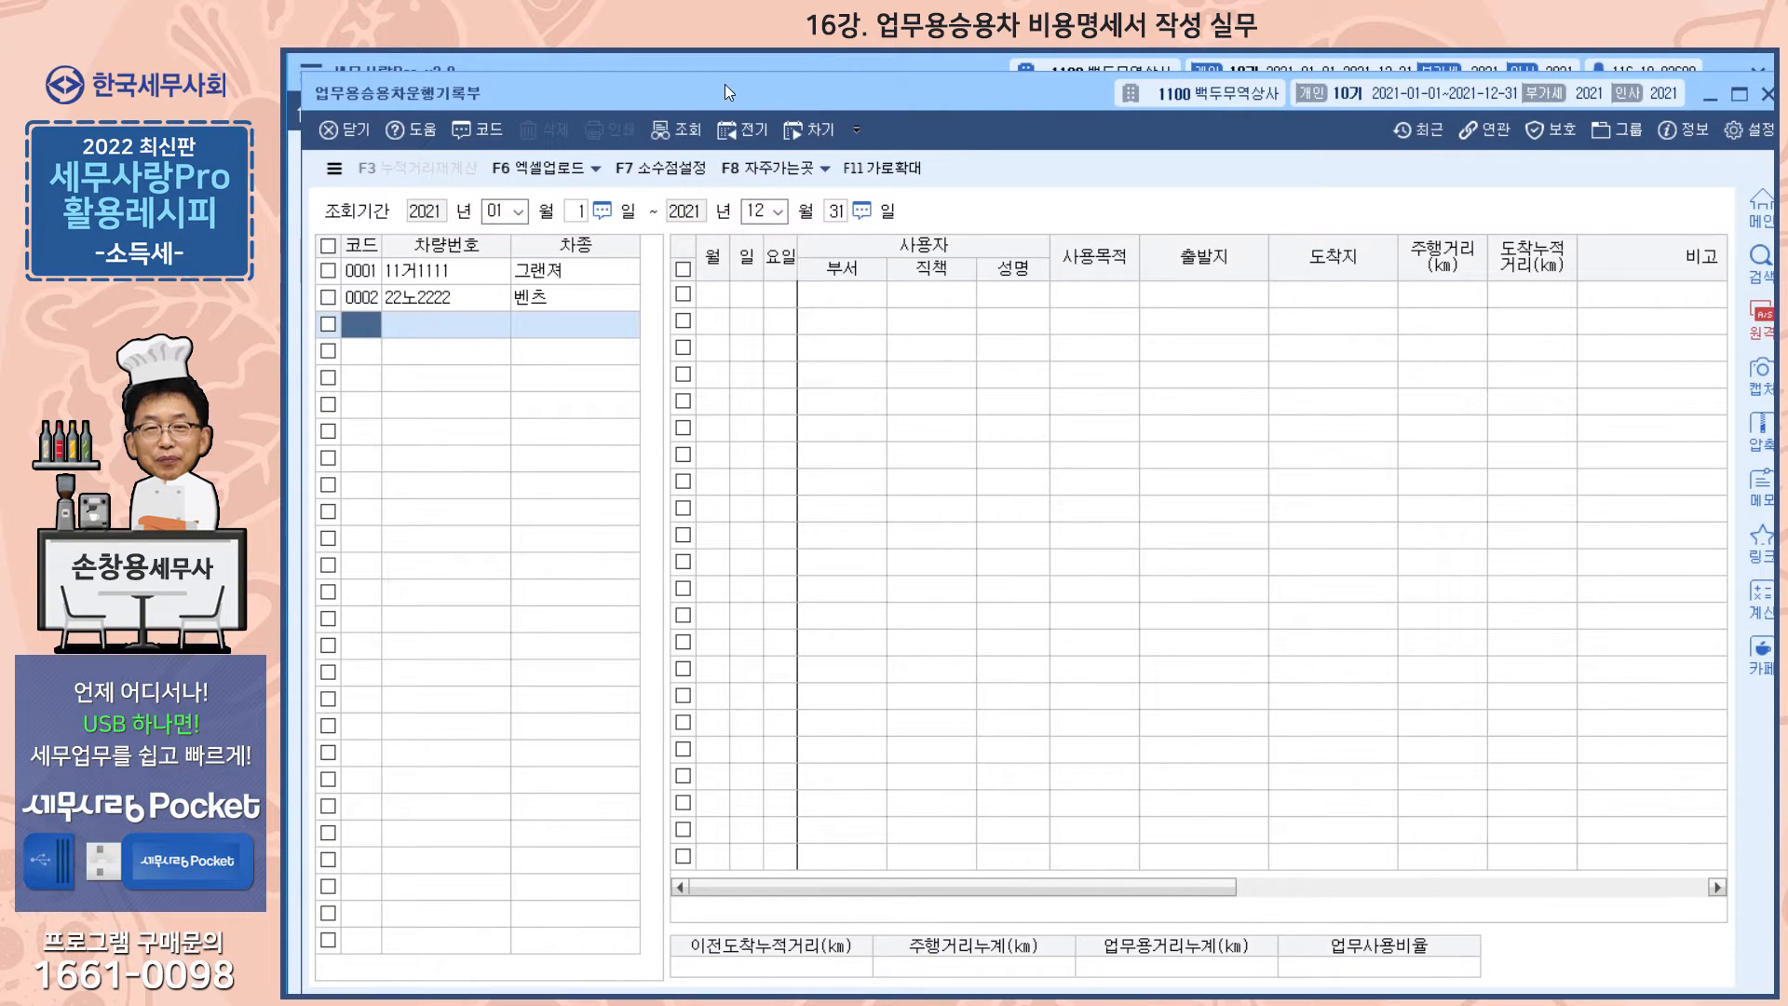
click(473, 270)
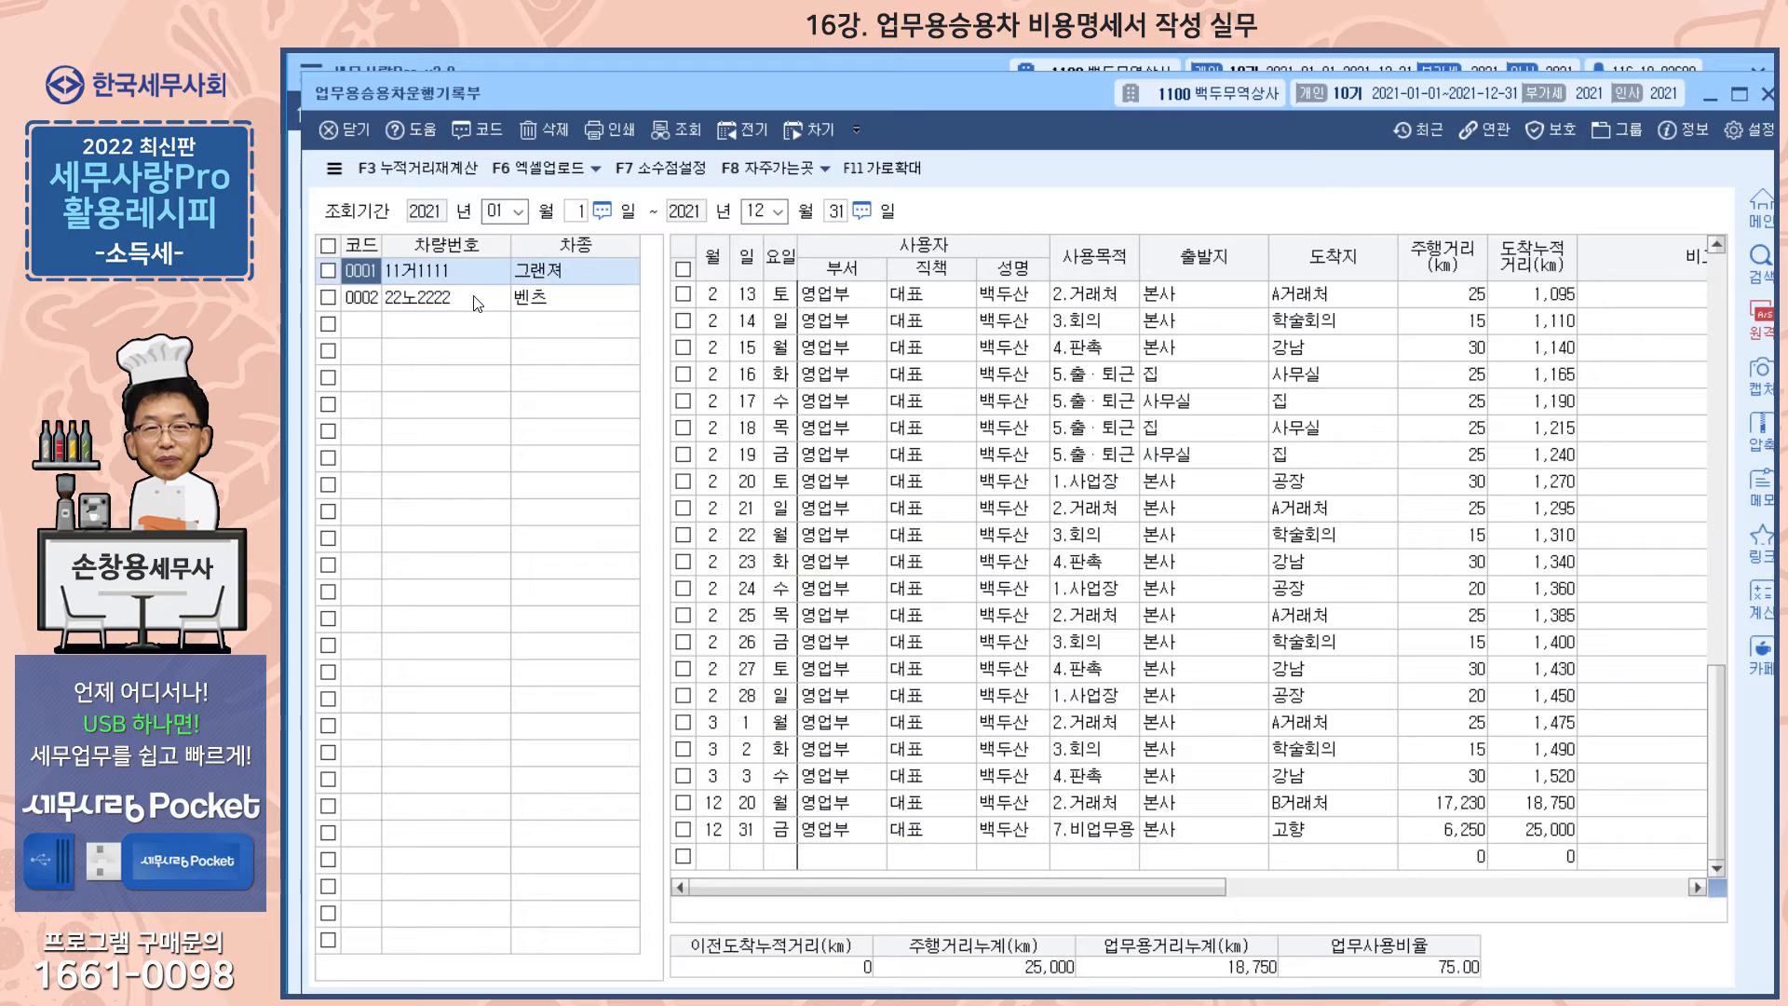
click(475, 299)
click(475, 275)
click(475, 298)
click(475, 278)
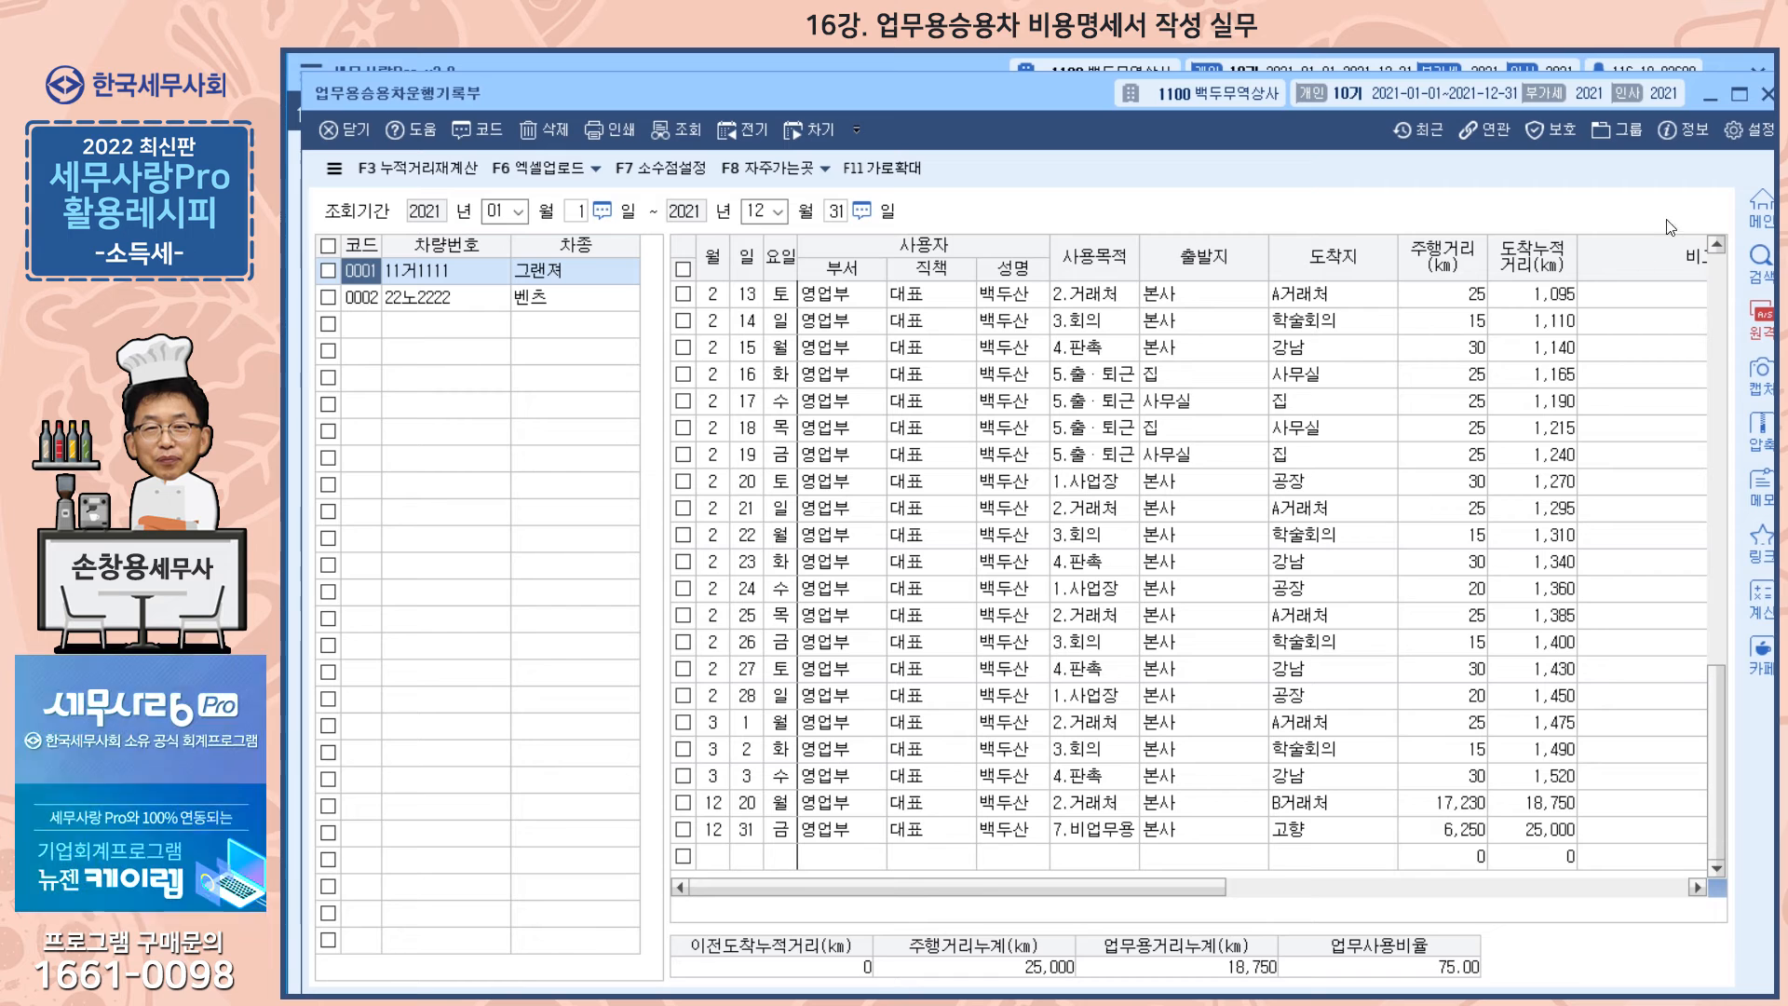
click(1766, 95)
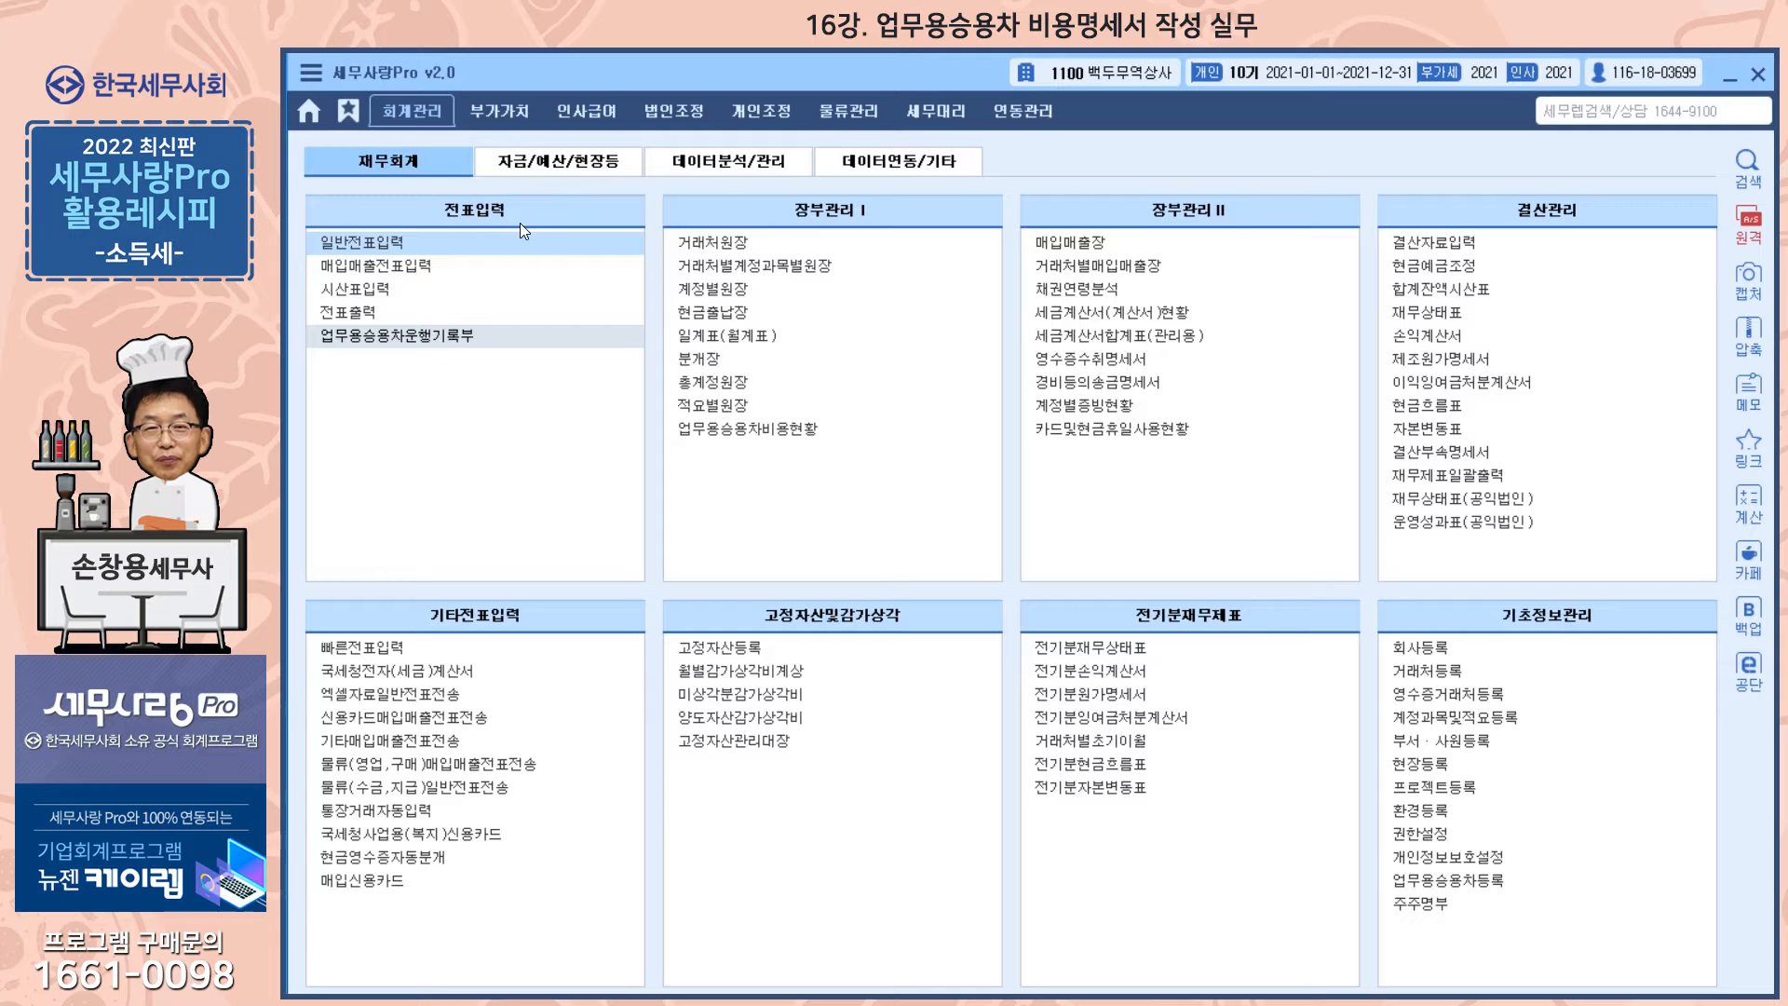
Query 업무용승용차비용현황 for January 1 to December 31, 2021, review each vehicle's expenses, and close it.
click(745, 430)
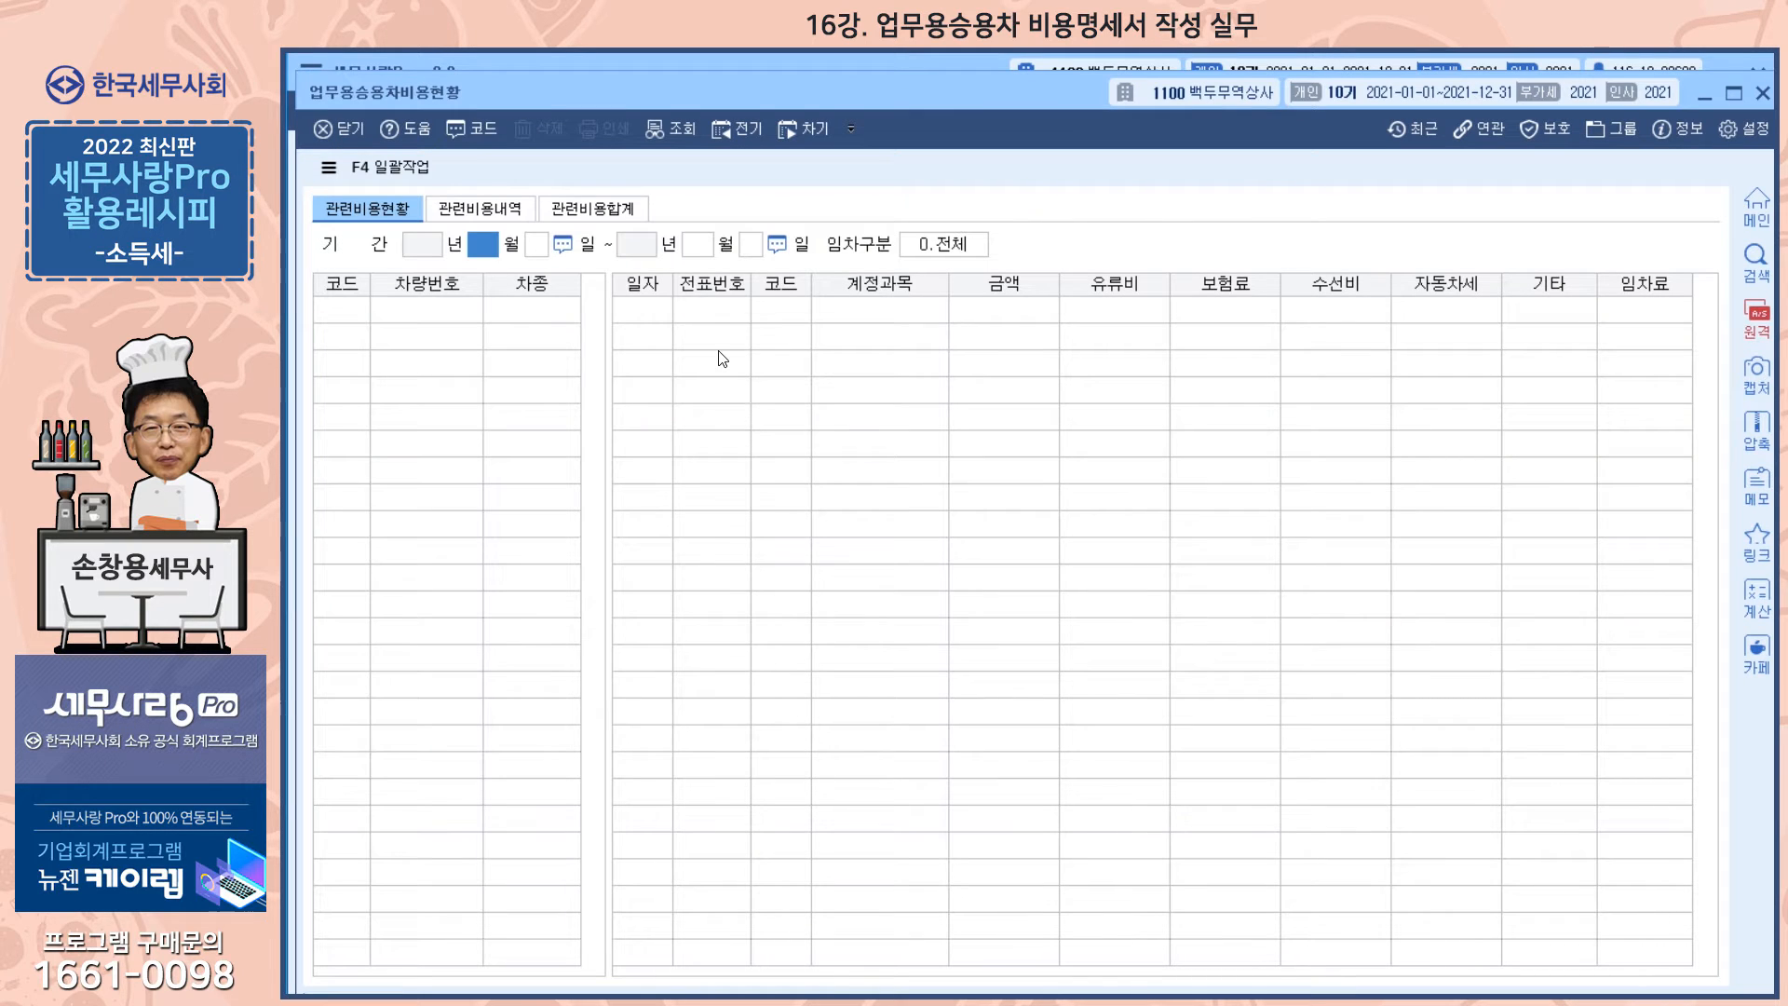
key(Return)
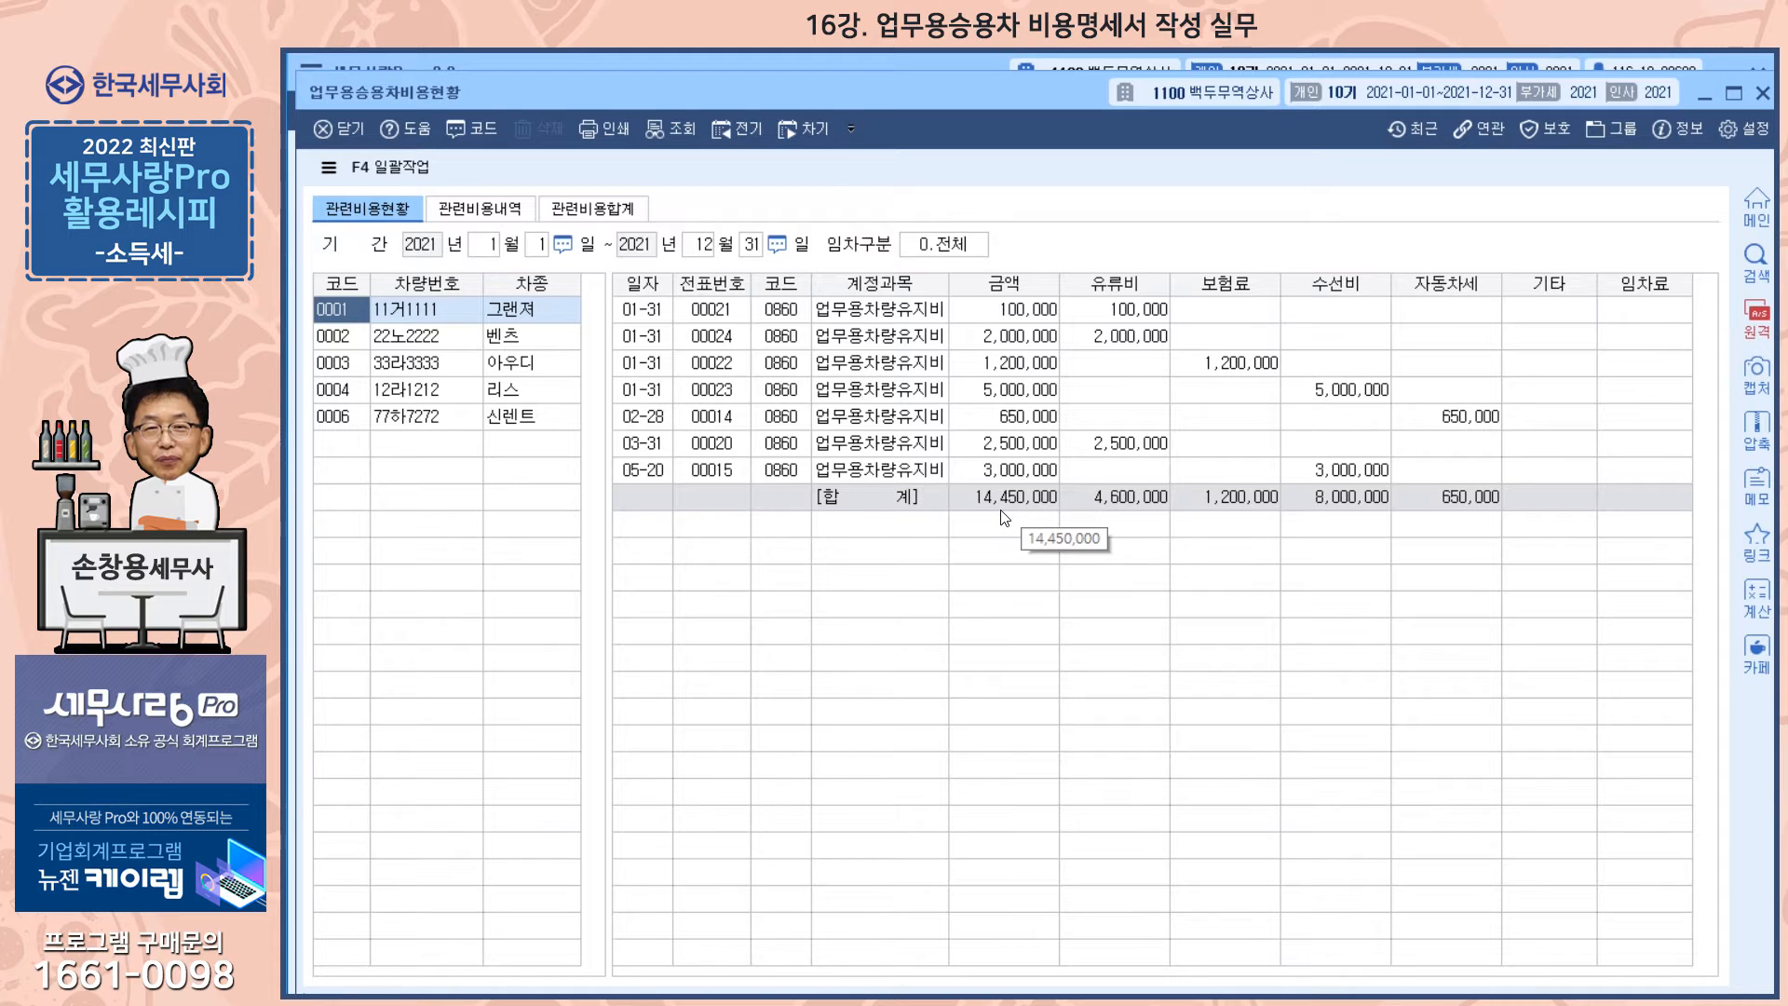
click(518, 337)
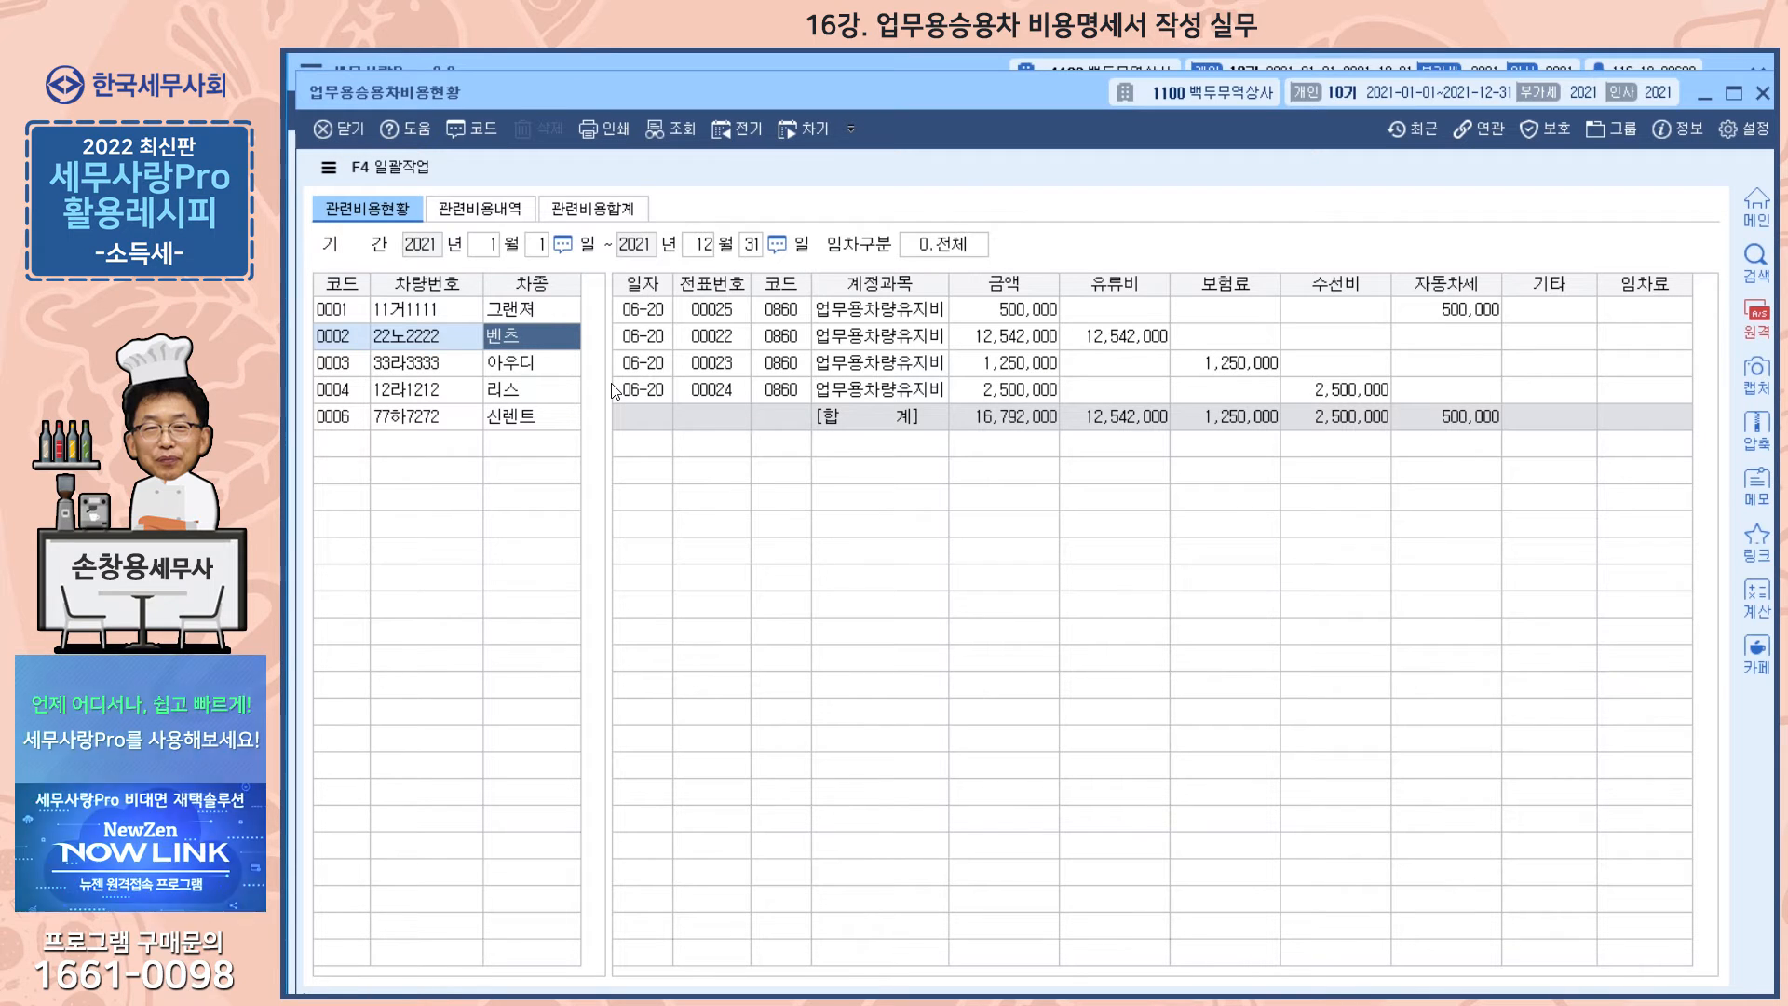
click(542, 372)
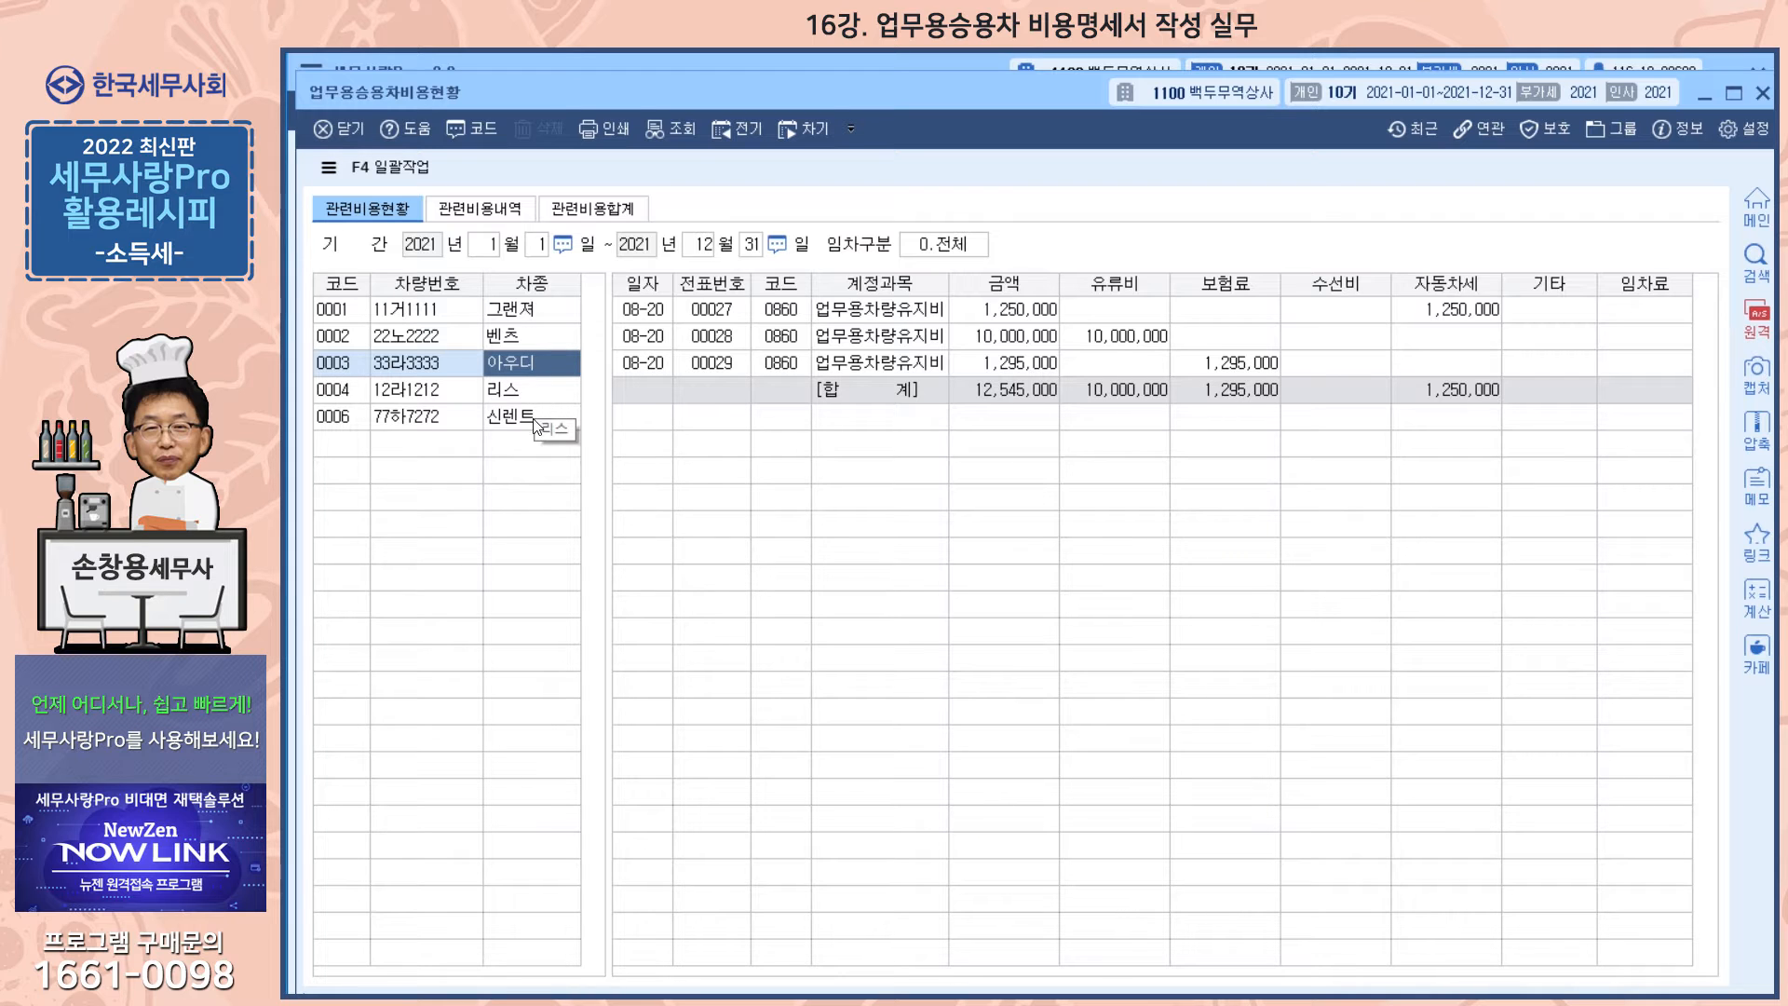
click(537, 399)
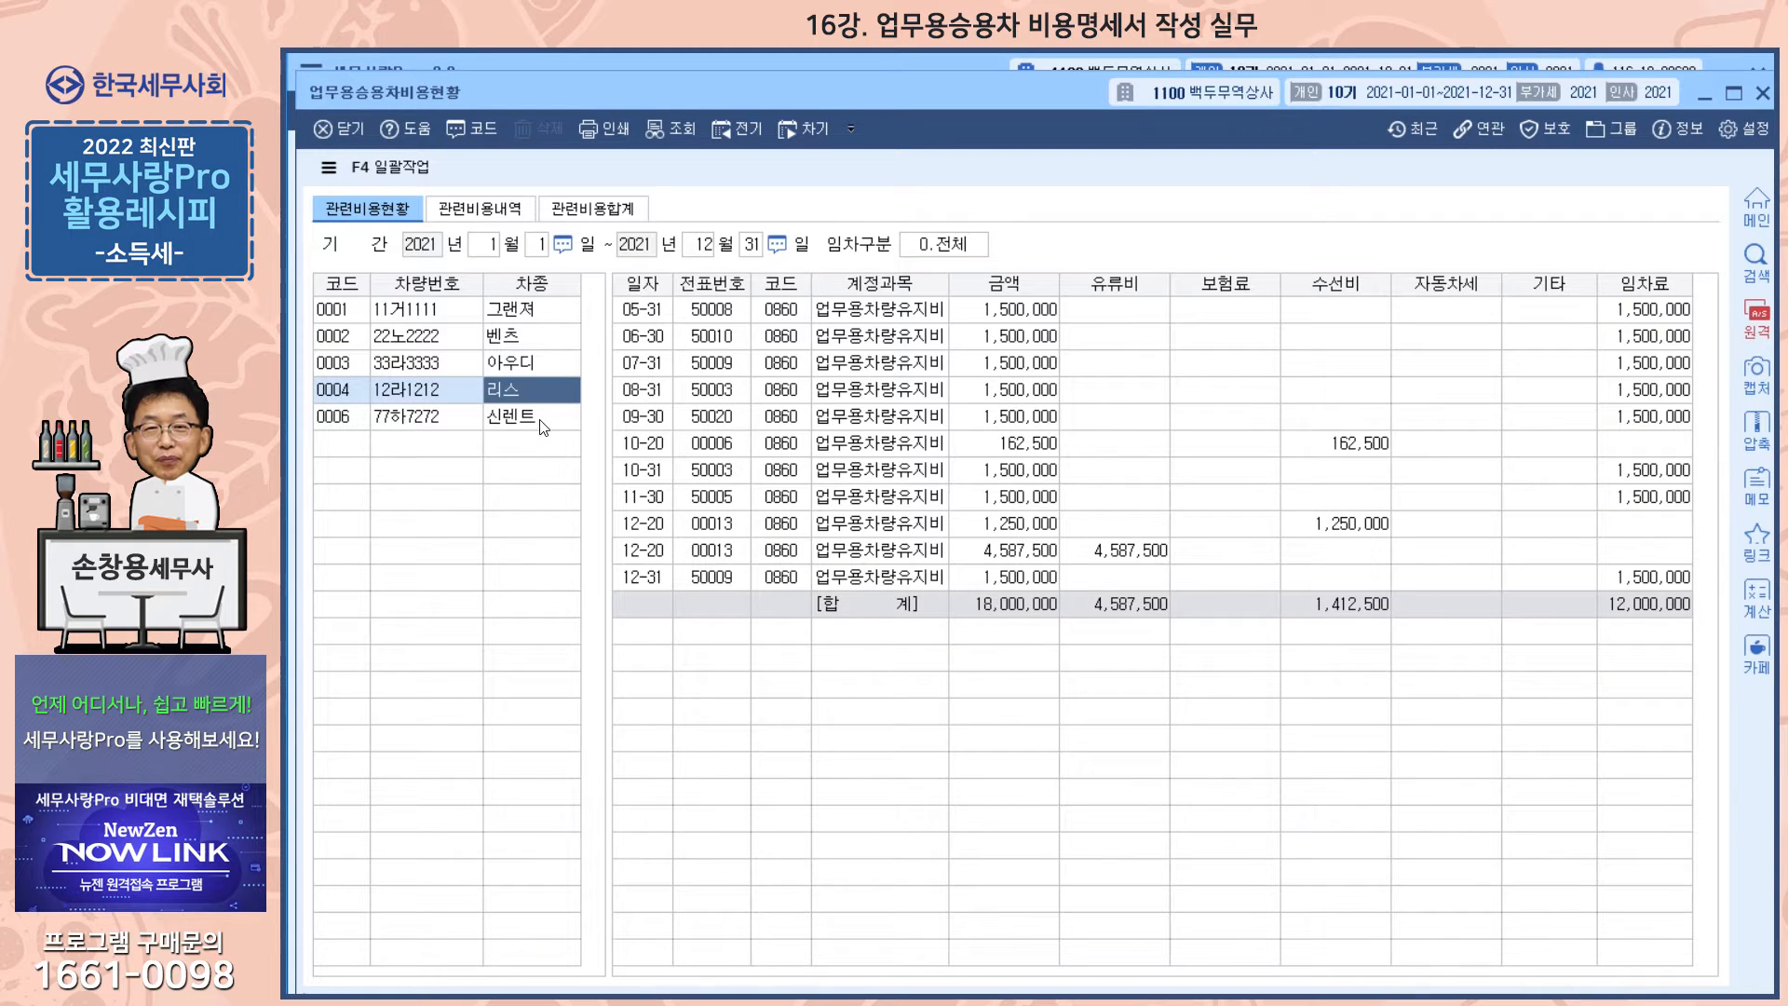
click(542, 424)
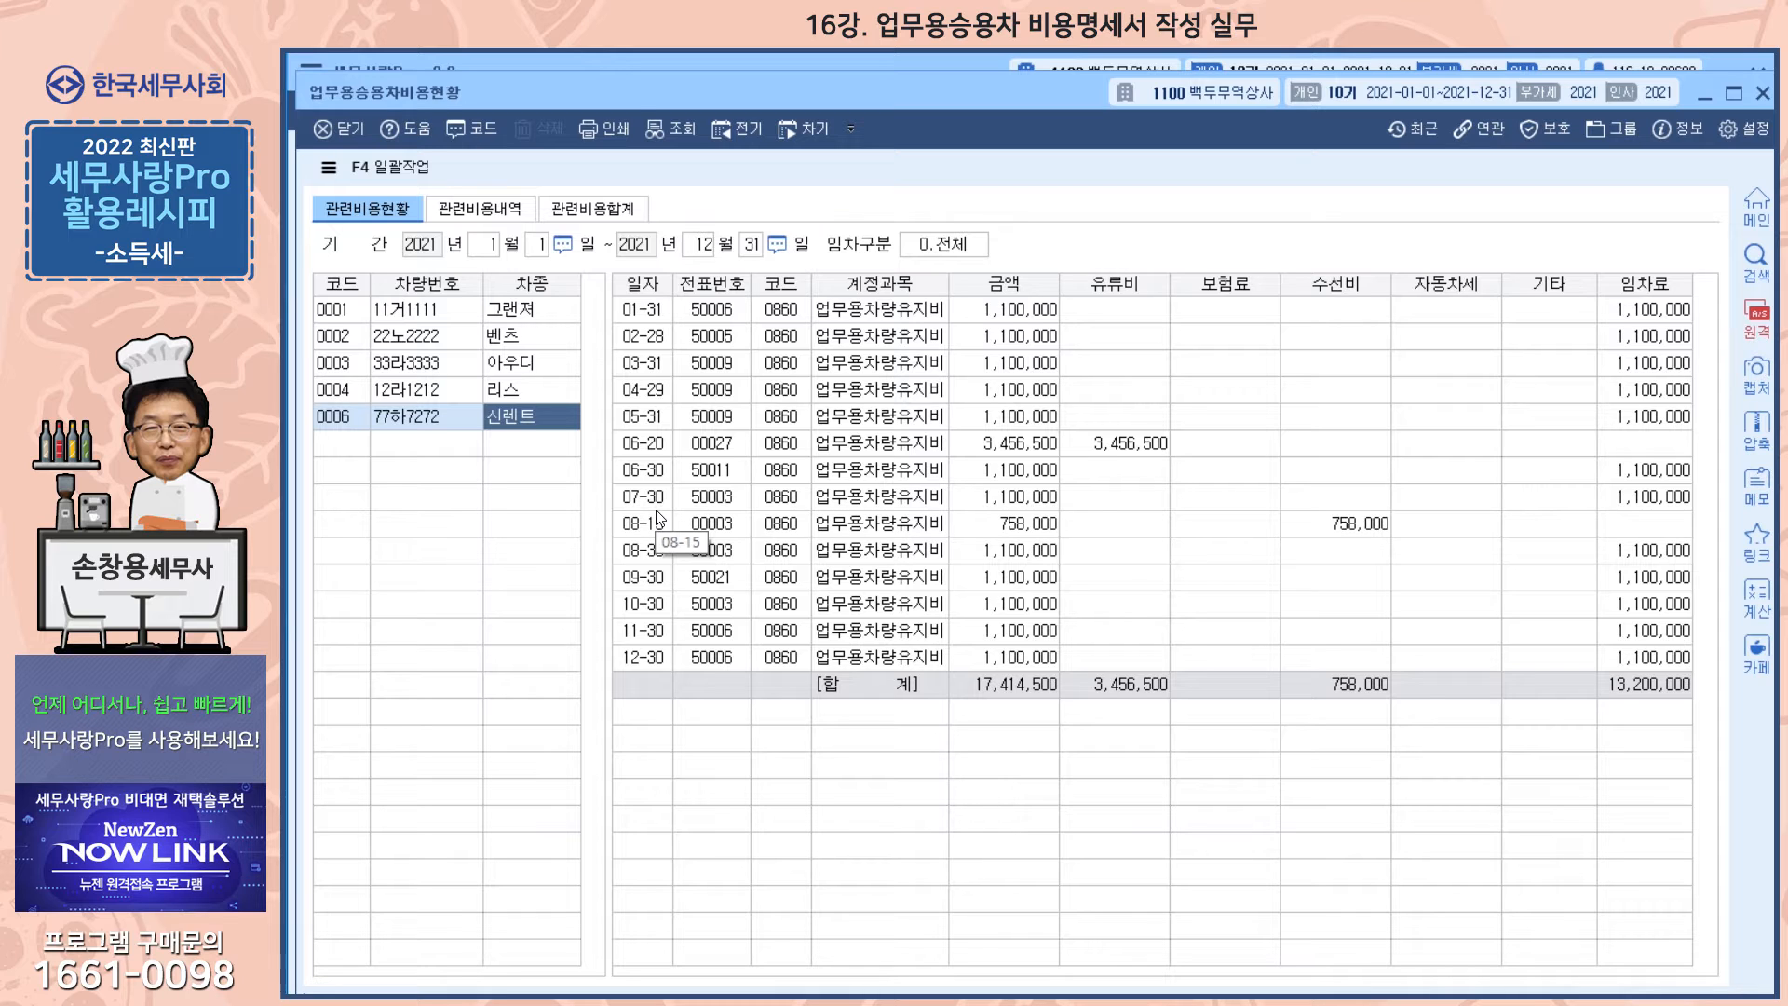
click(1762, 93)
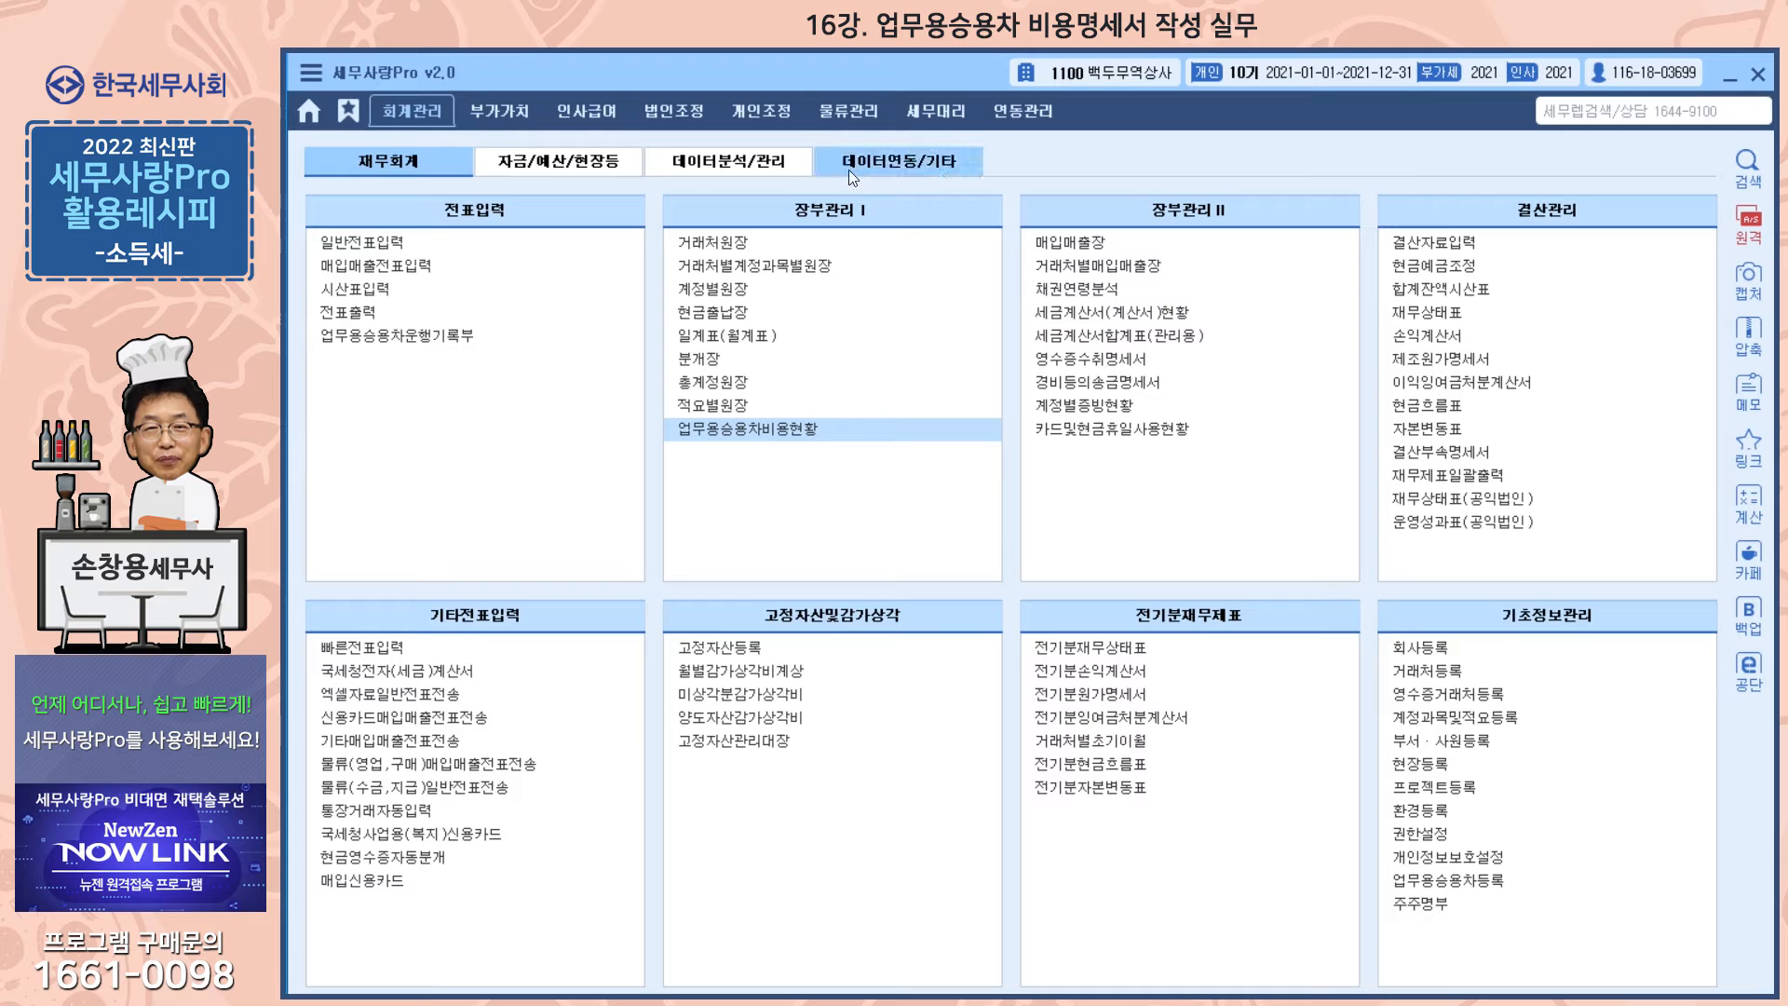
Open 업무용승용차관련비용명세서 under 개인조정 and check the 새로불러오기 options without reloading any data.
click(764, 115)
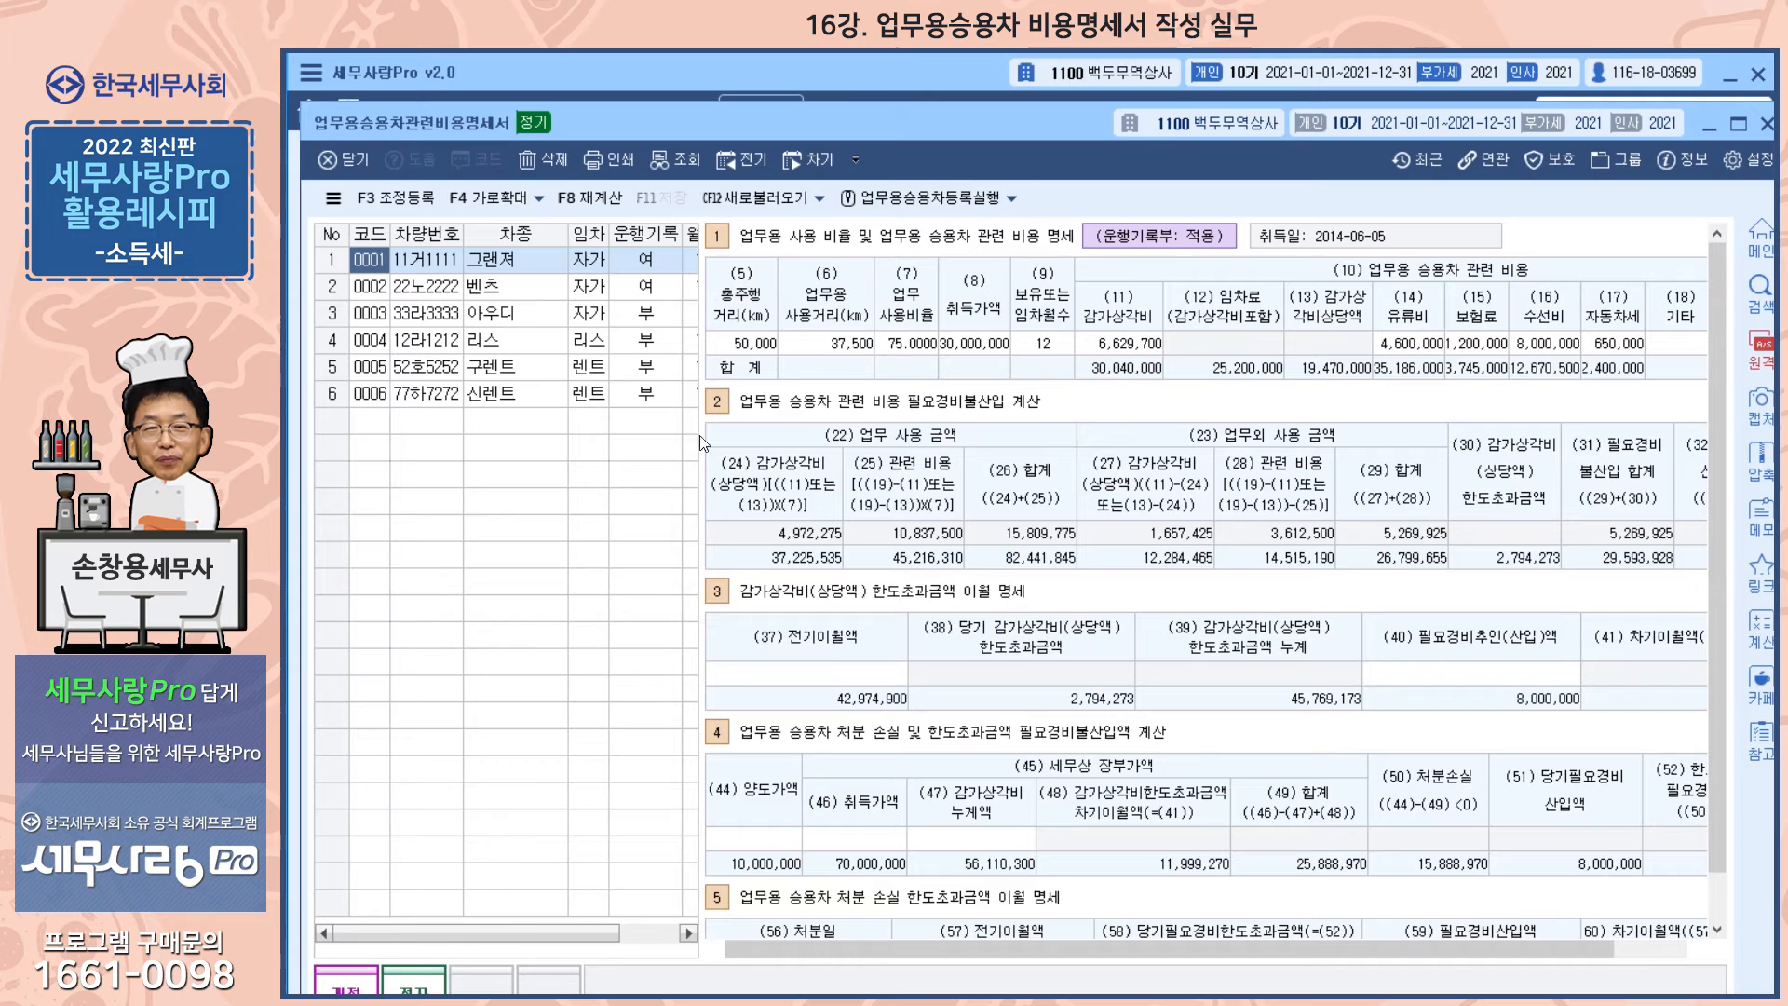
drag(885, 131, 883, 105)
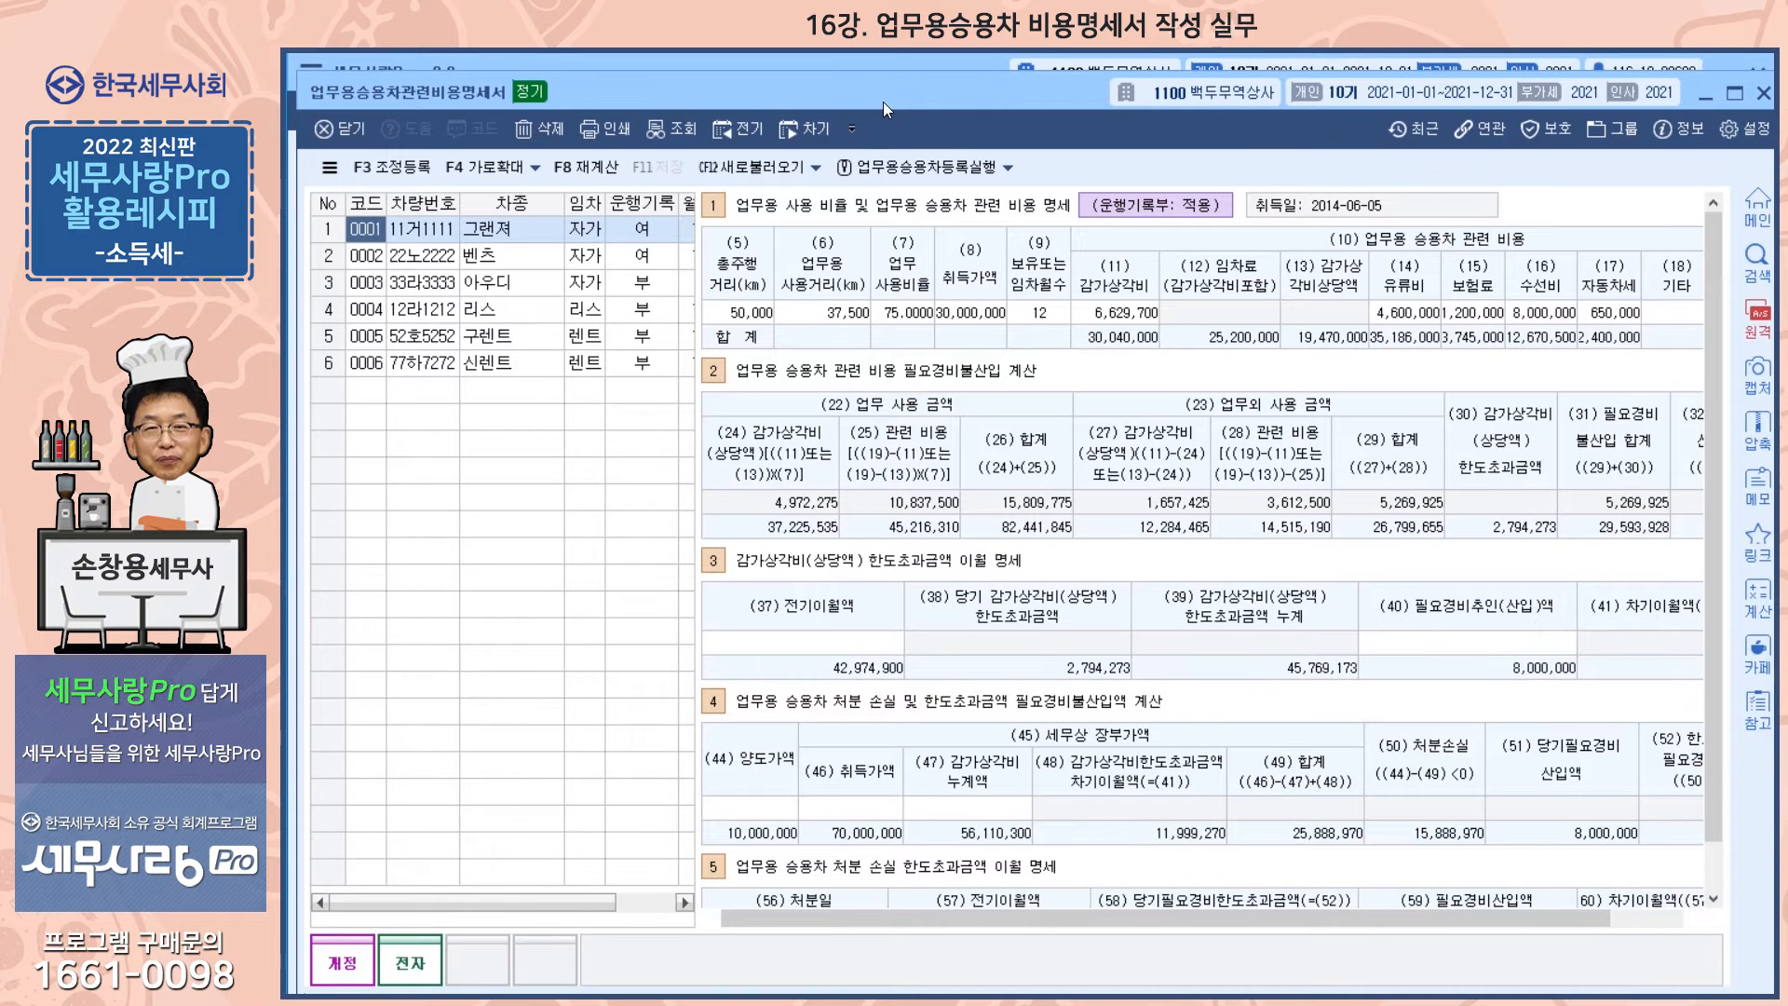
click(780, 169)
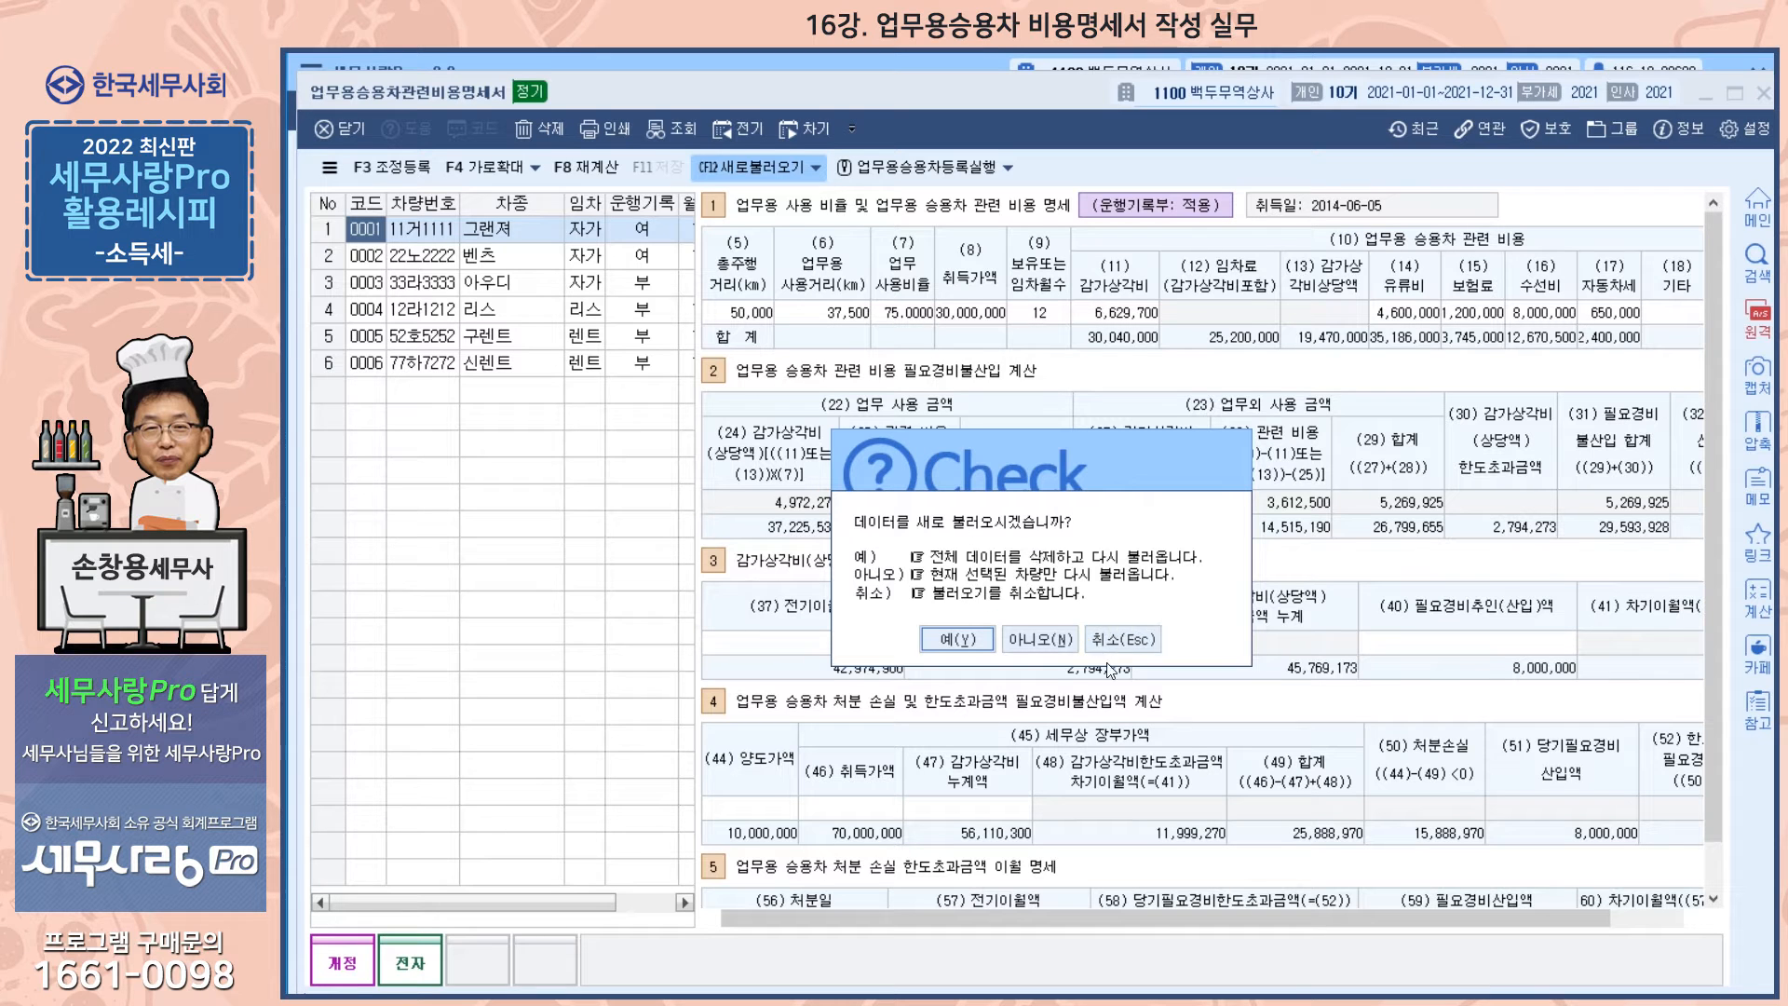
click(1124, 639)
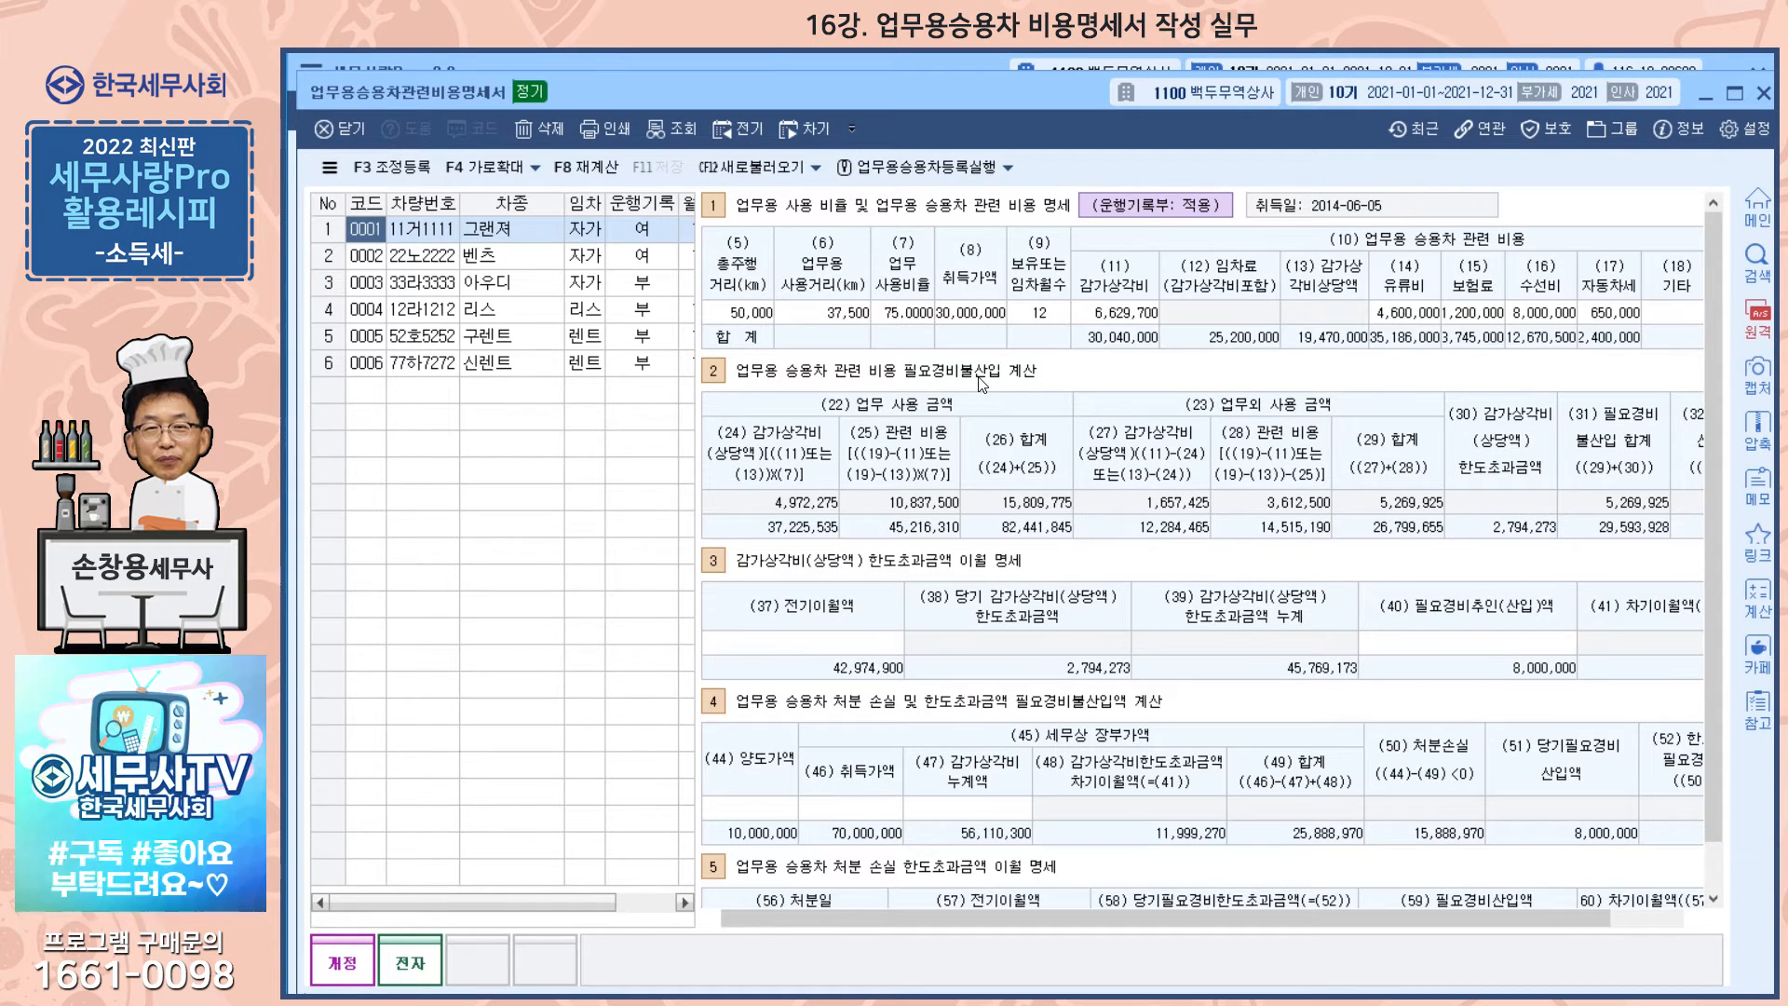
Open the prior-year 업무용승용차관련비용명세서 and check the depreciation limit-excess carryovers of 벤츠, 아우디, 리스 and 구렌트.
click(746, 130)
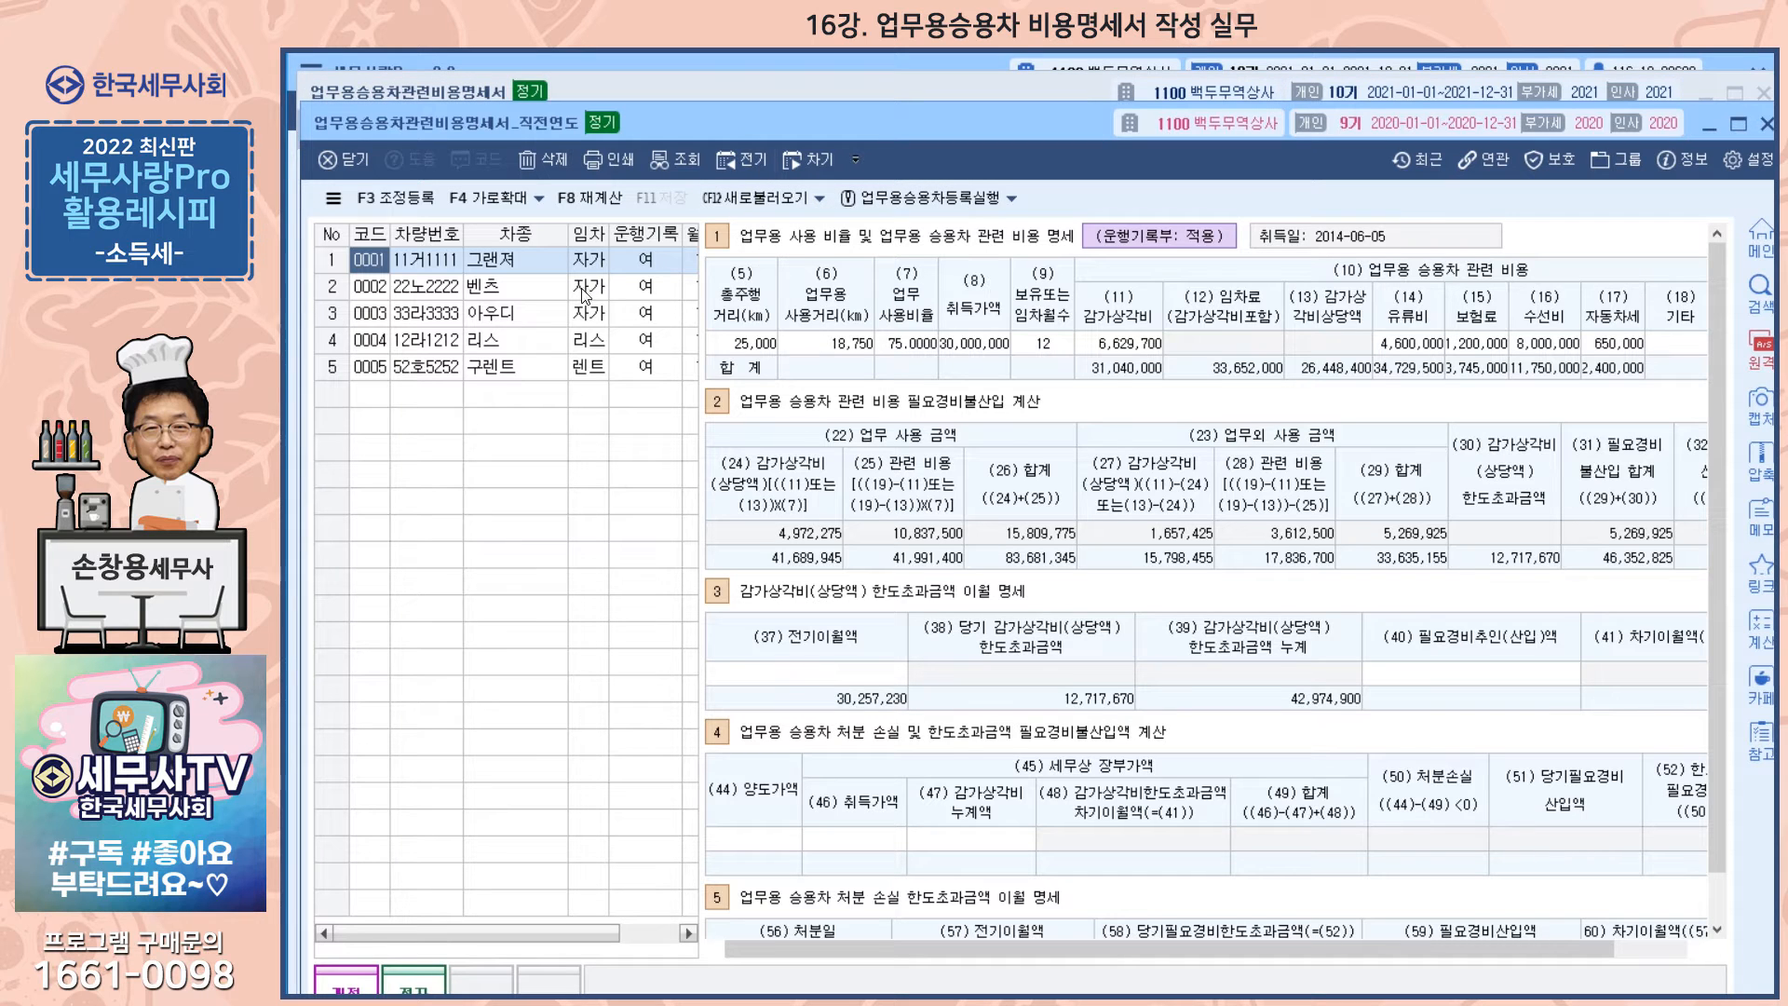
click(494, 289)
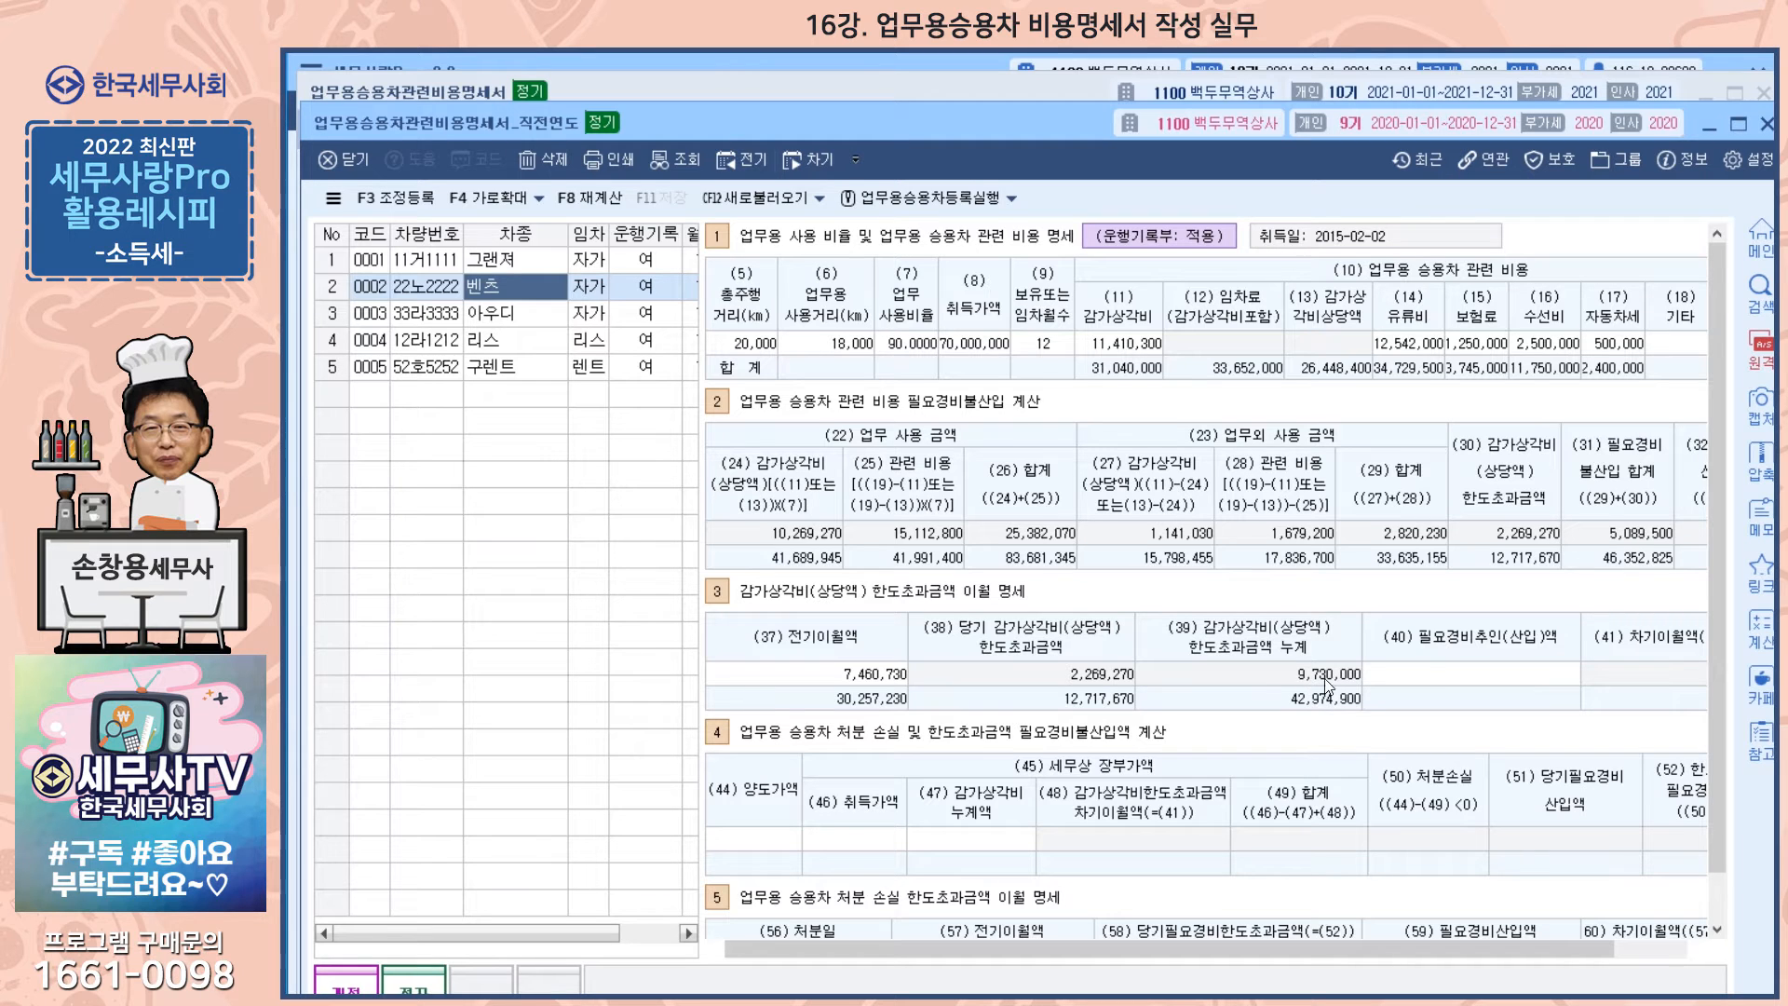
click(522, 329)
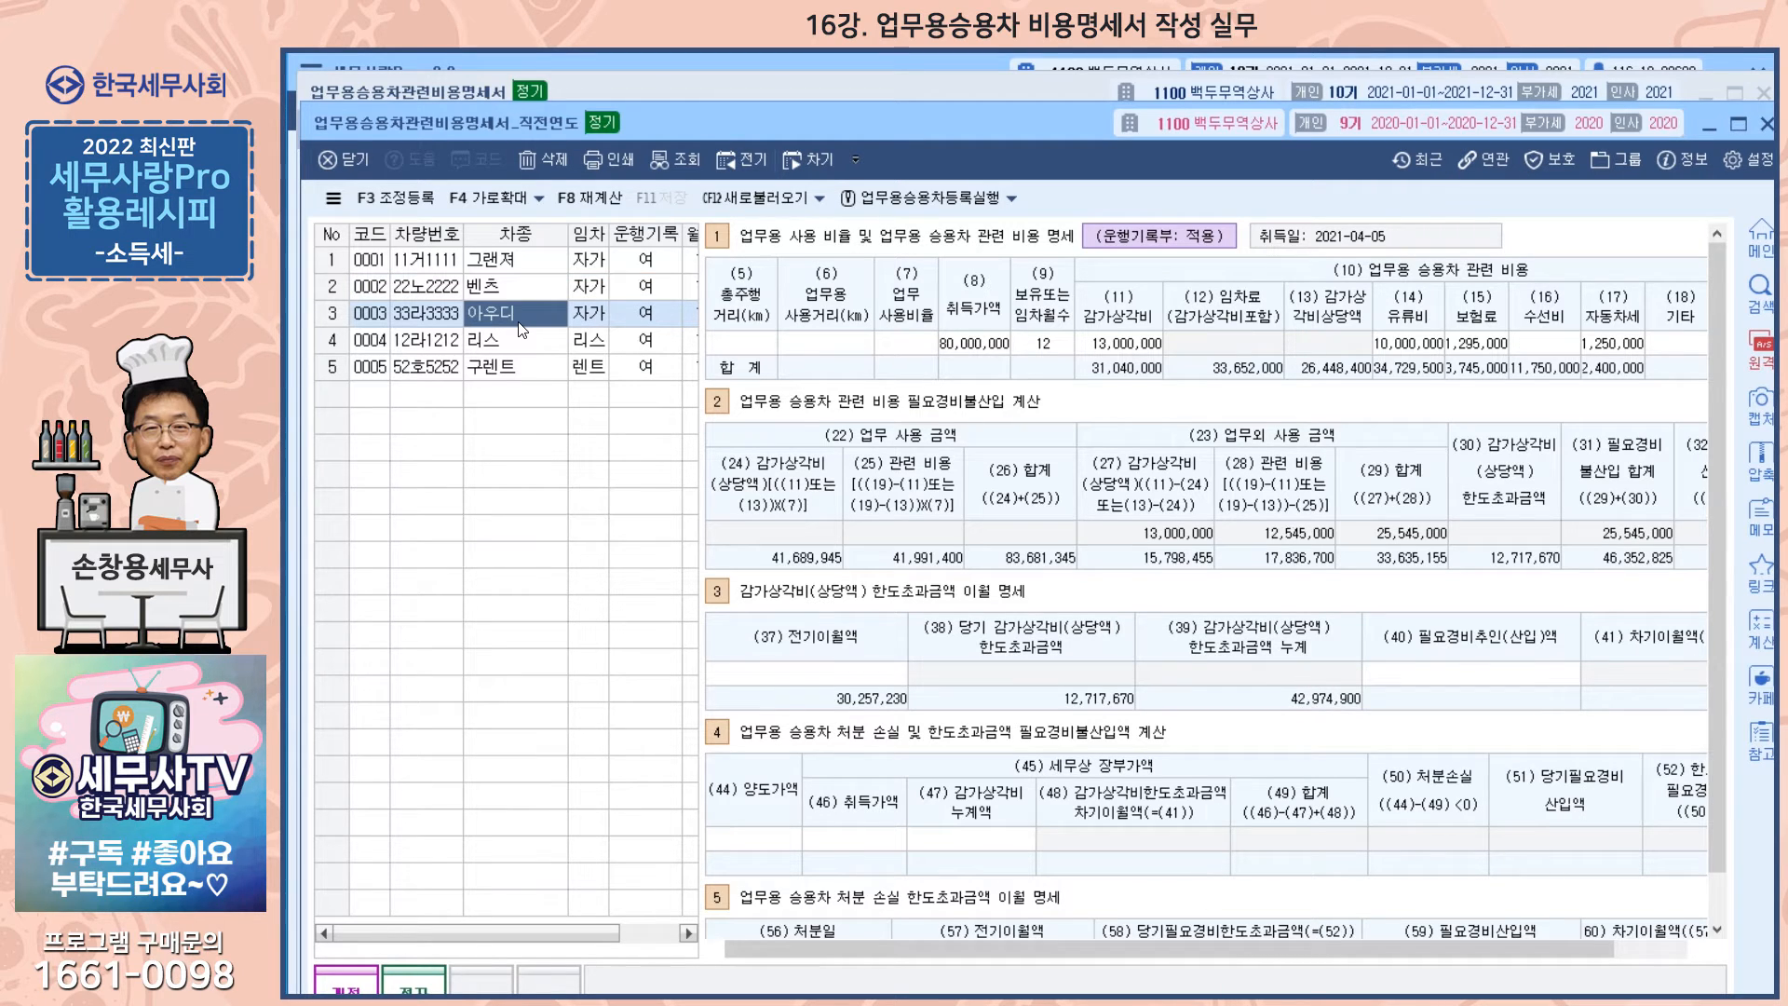
click(502, 341)
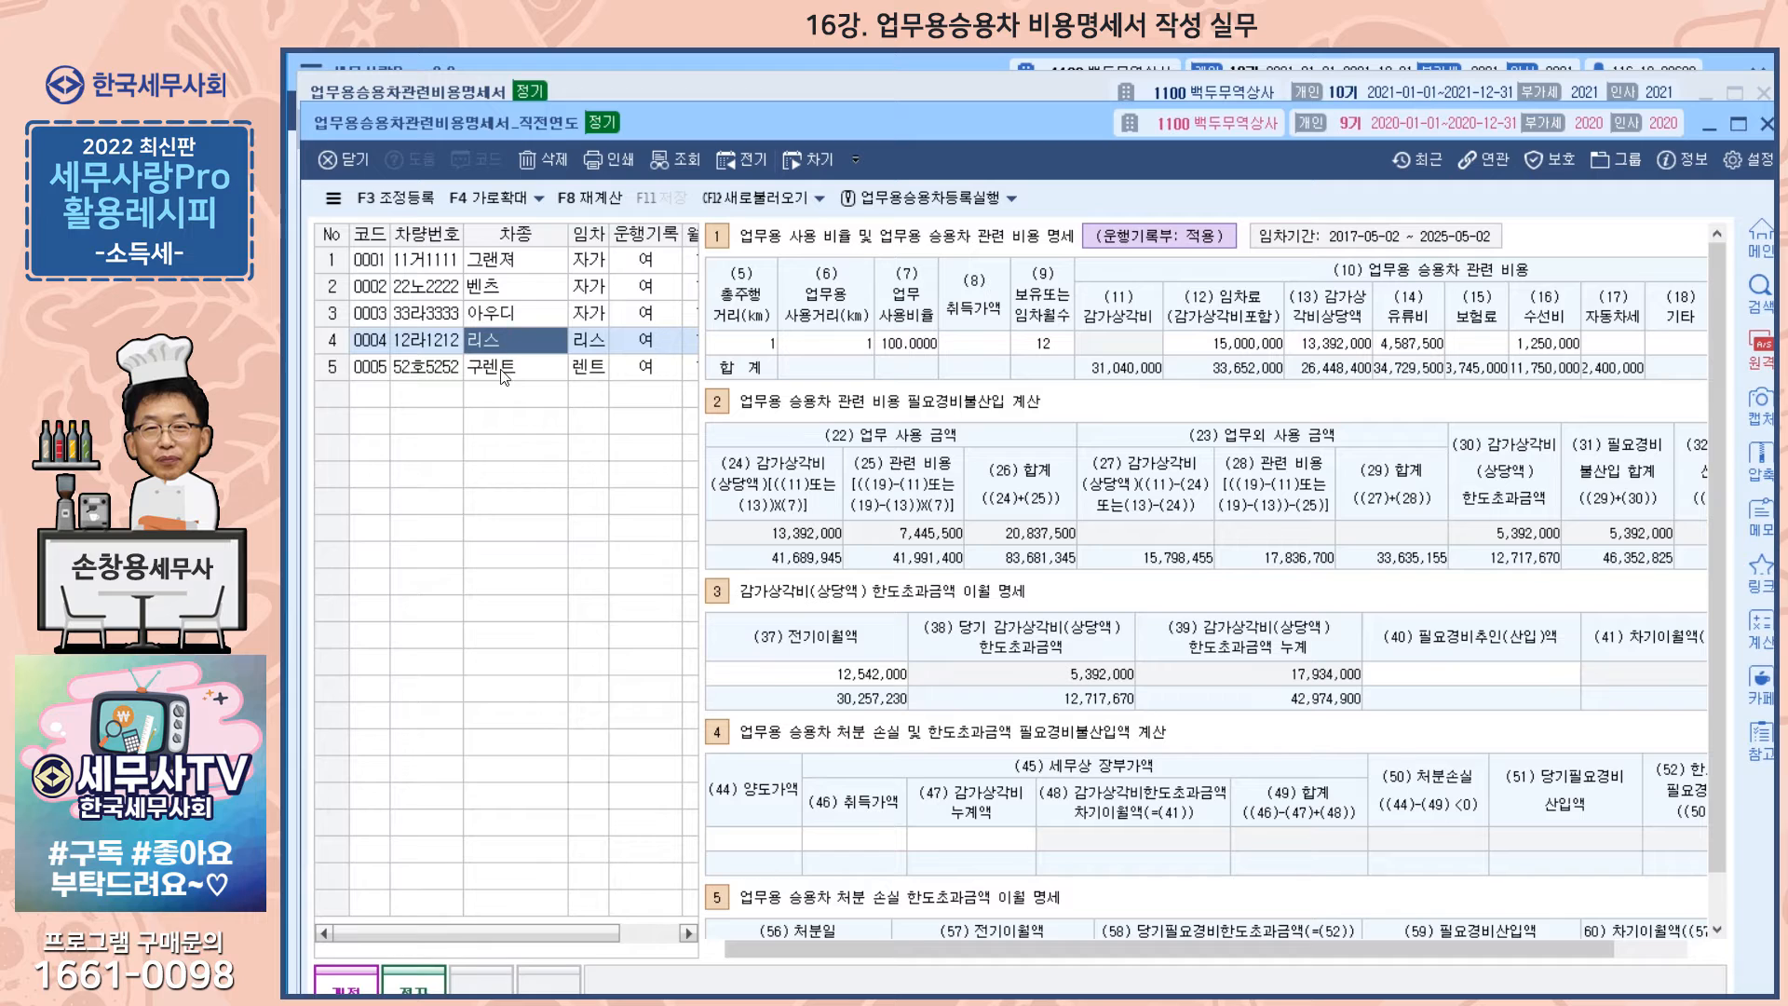
click(509, 372)
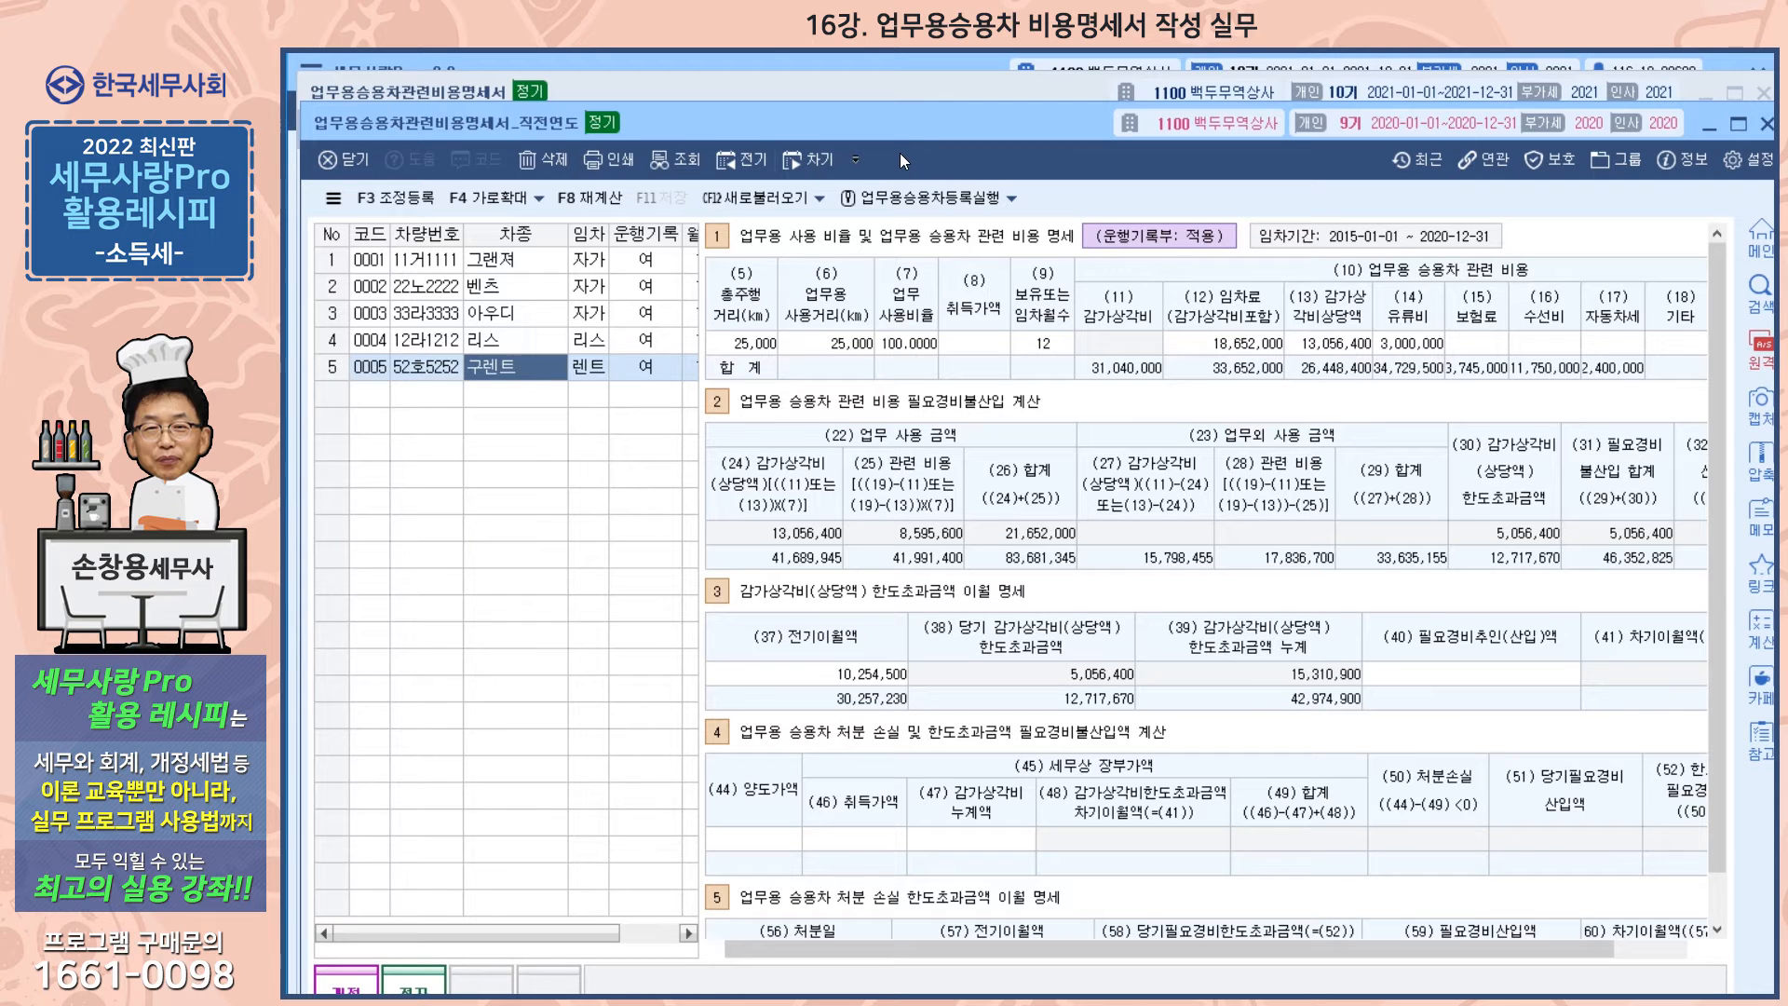
Compare the 2021 전기이월액 of 벤츠 and 구렌트 with the prior-year statement, and close the prior-year statement.
drag(907, 129, 880, 306)
click(919, 105)
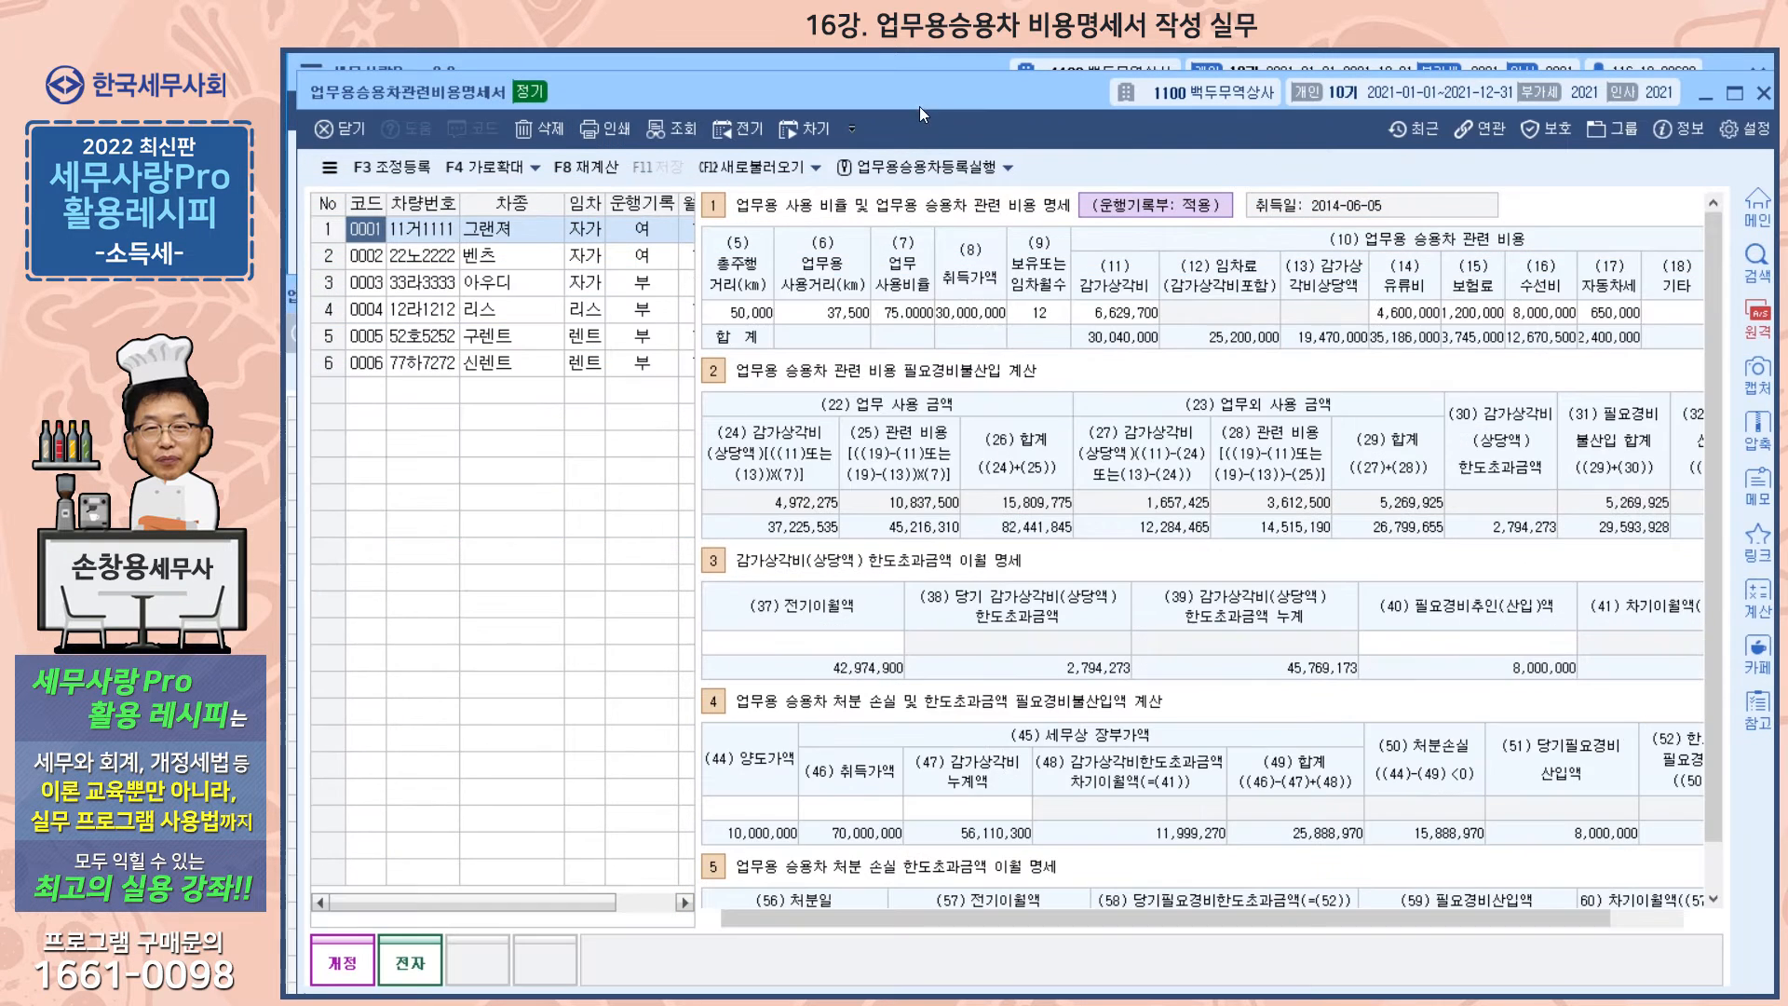
click(507, 262)
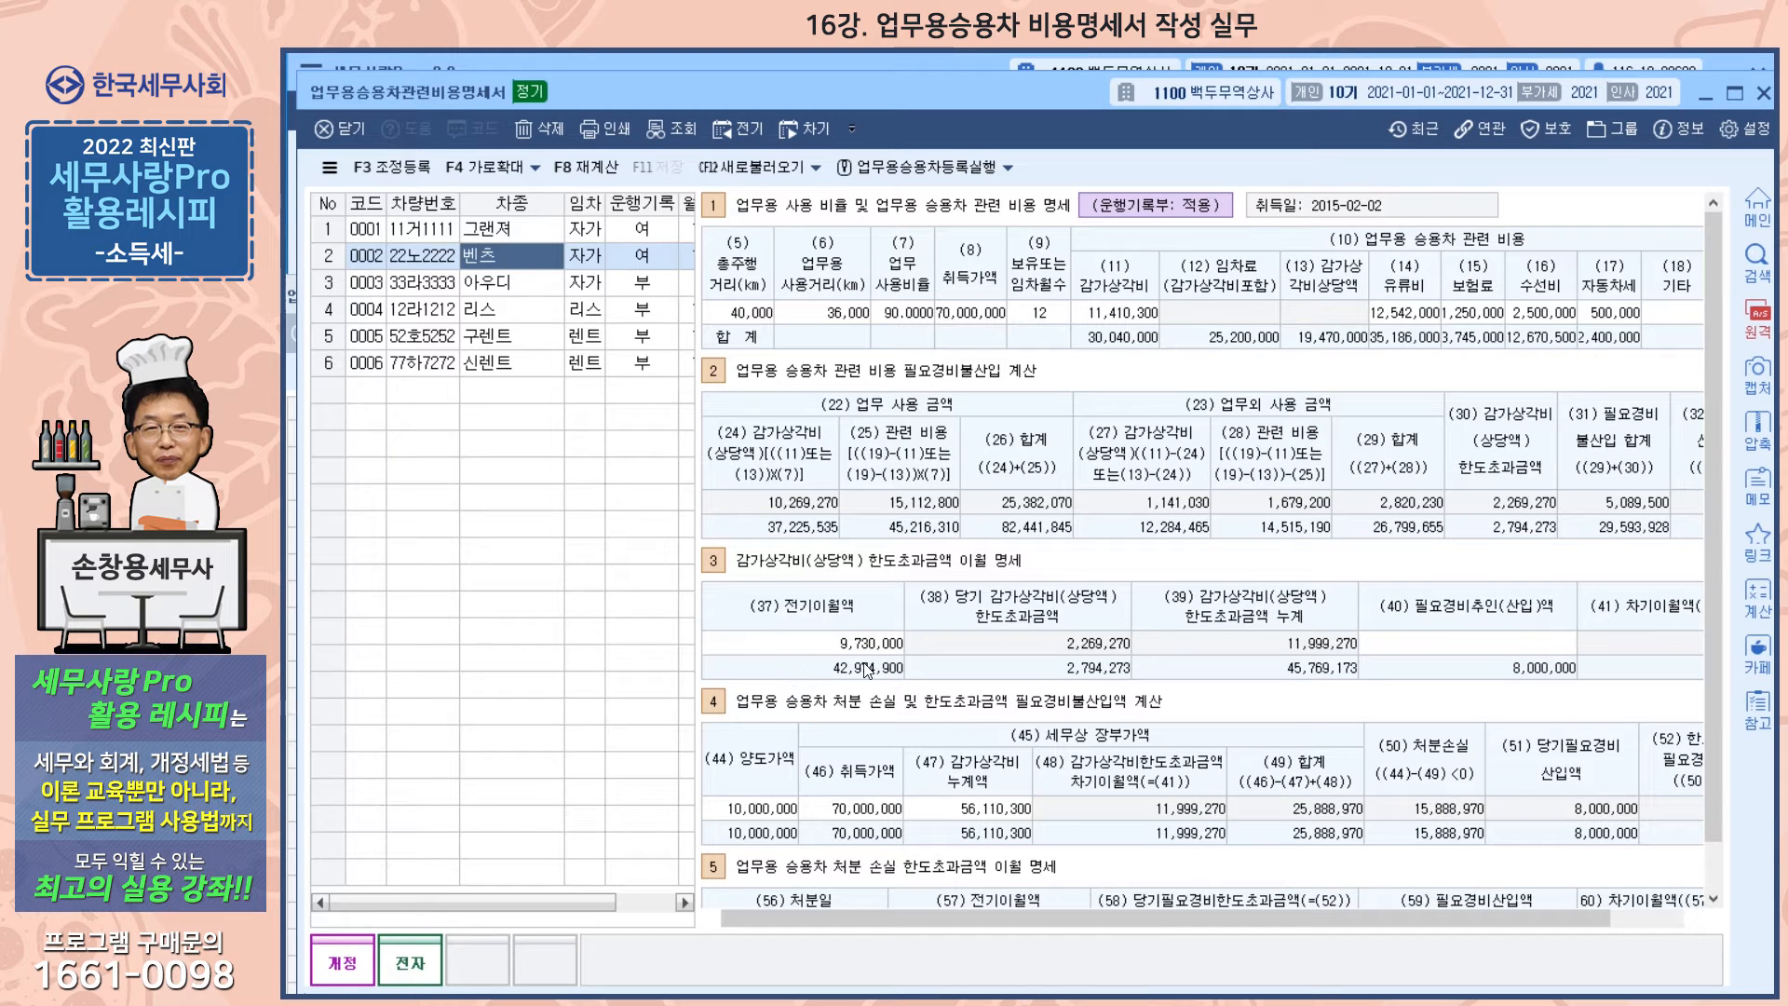
click(519, 342)
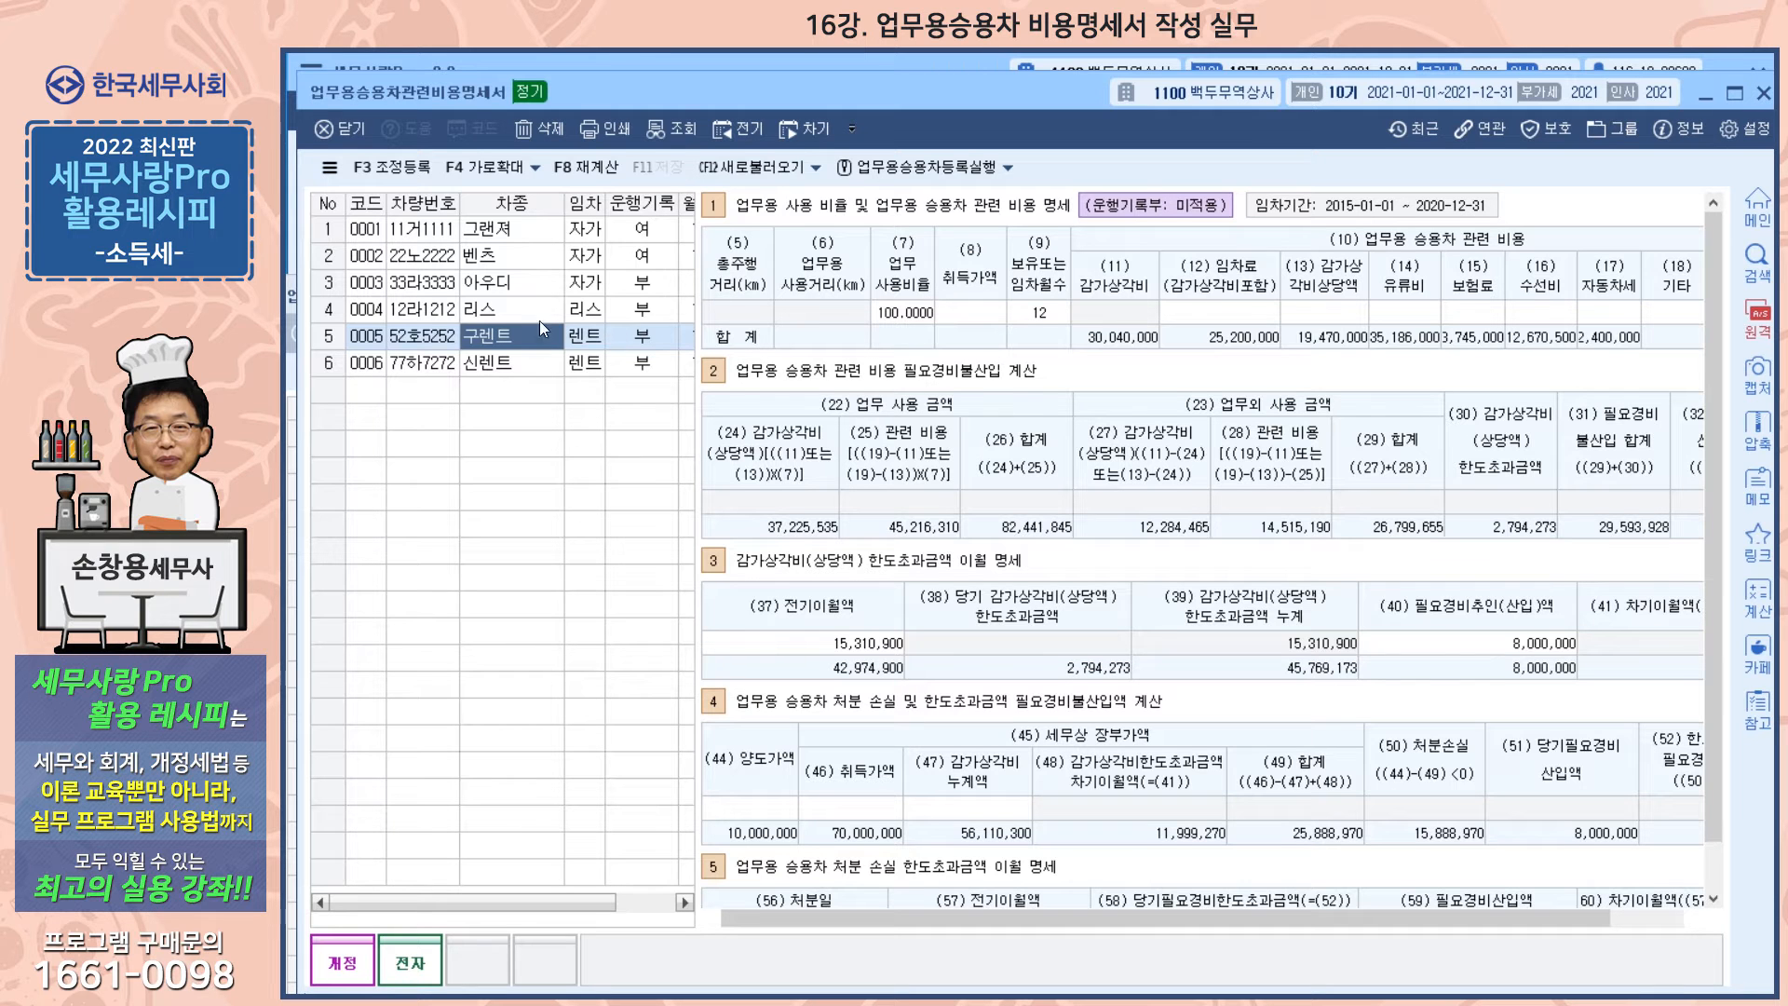
click(292, 398)
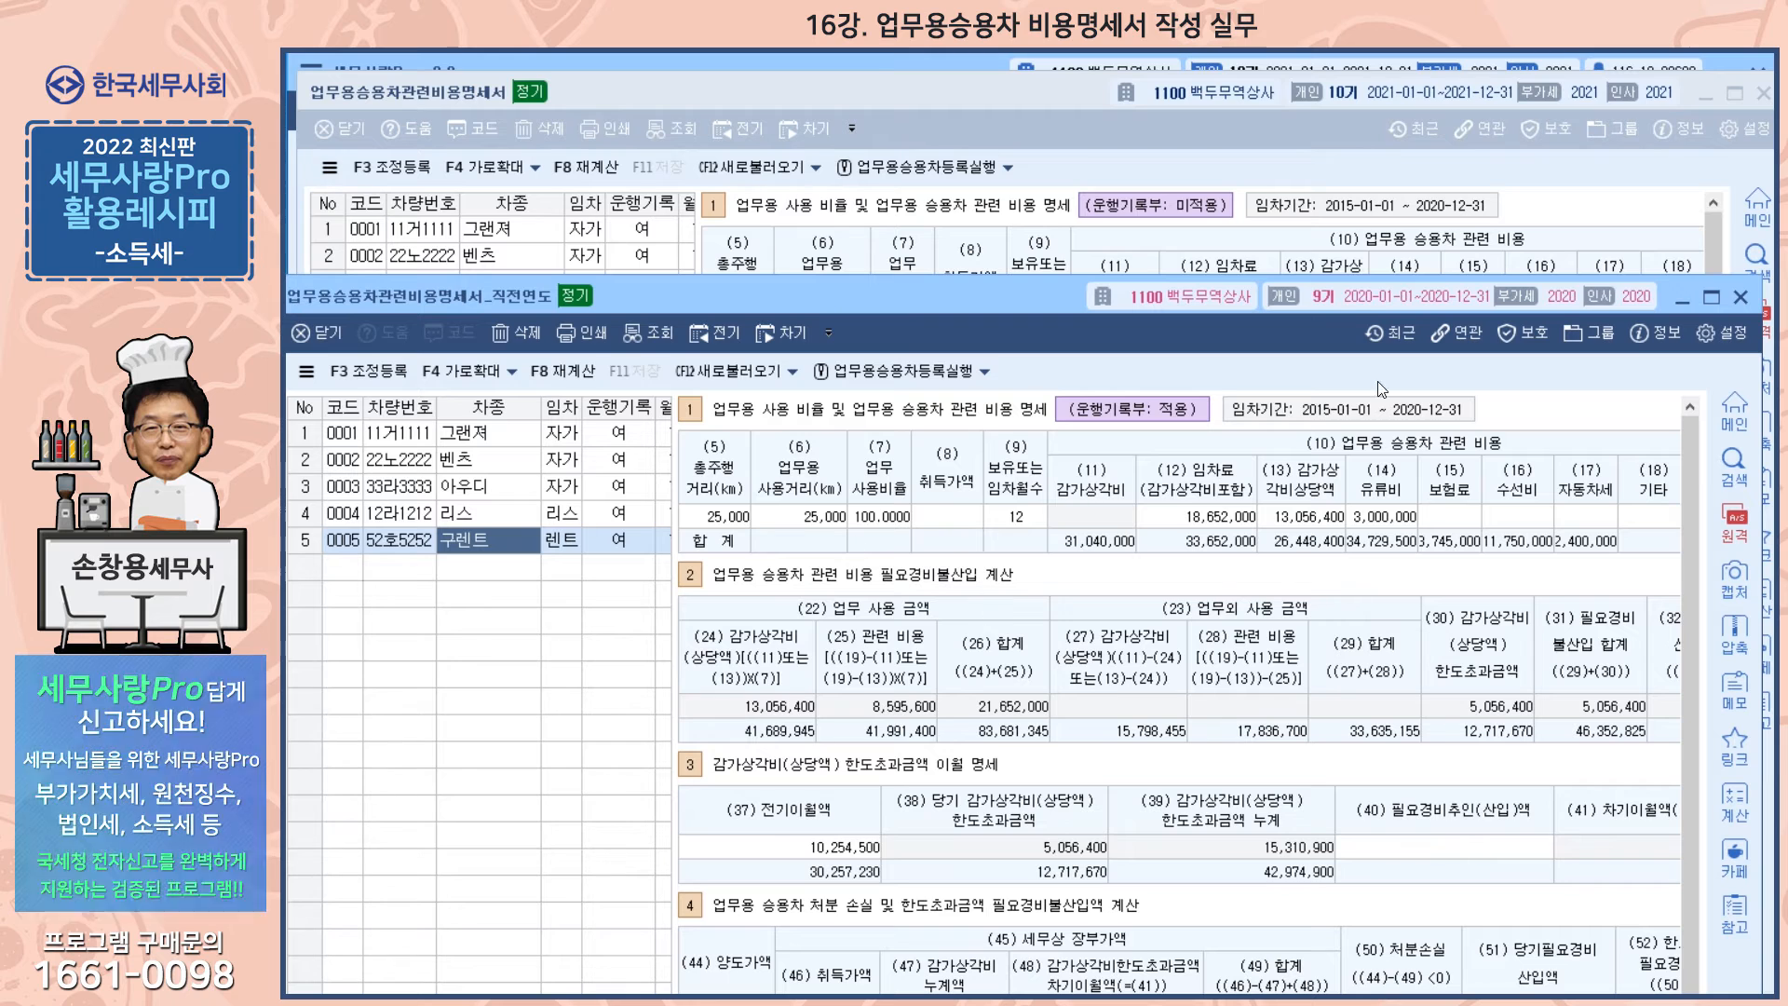
click(1741, 298)
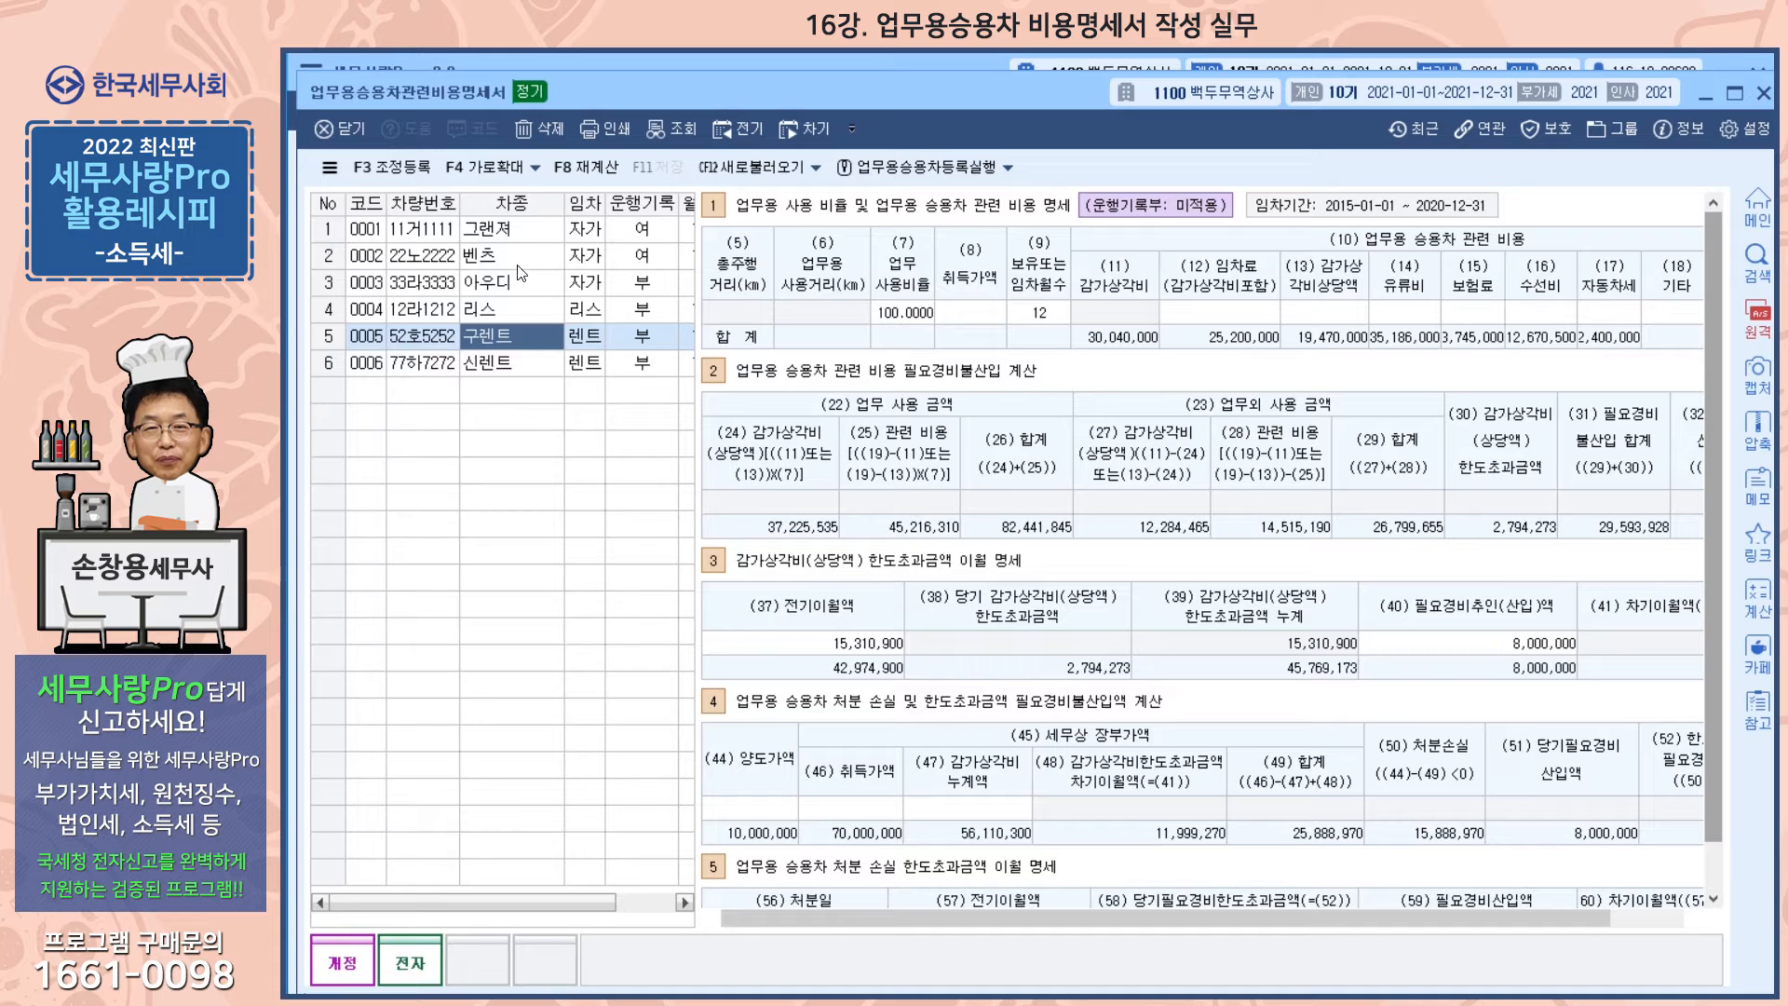
Check the 임차료 and 감가상각비상당액 of 리스 and the 감가상각비상당액 of 신렌트 in the 2021 statement.
click(507, 315)
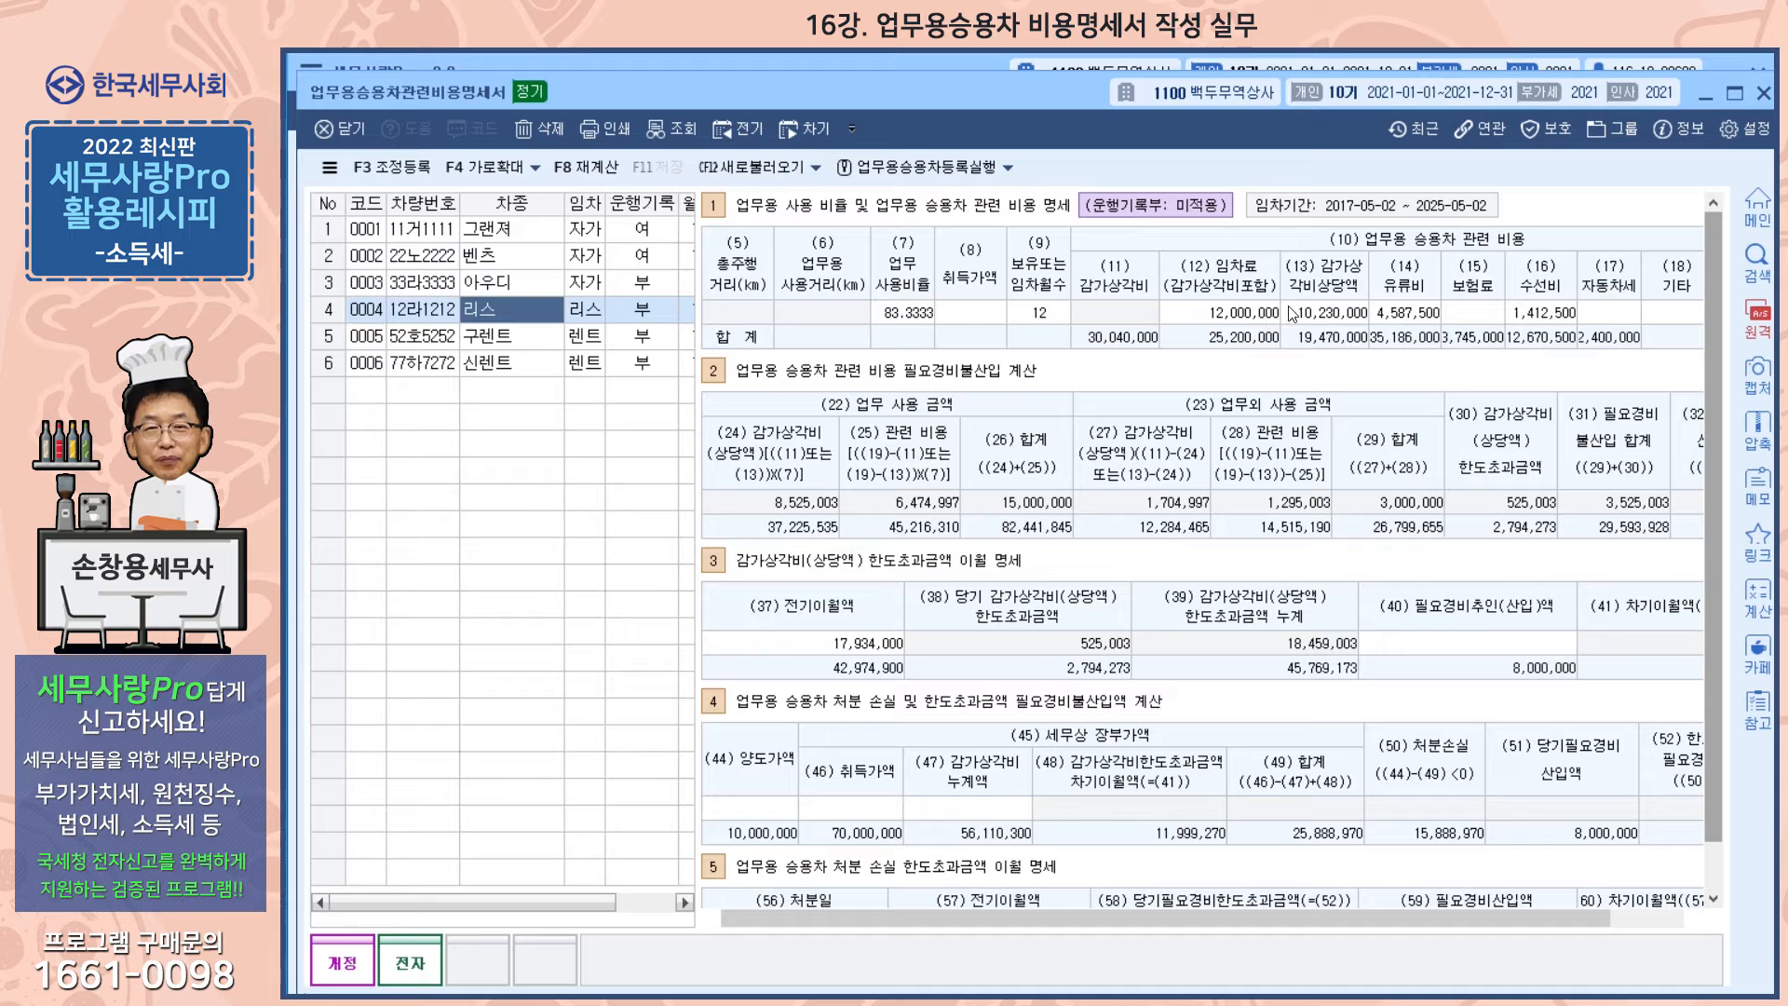
click(1342, 316)
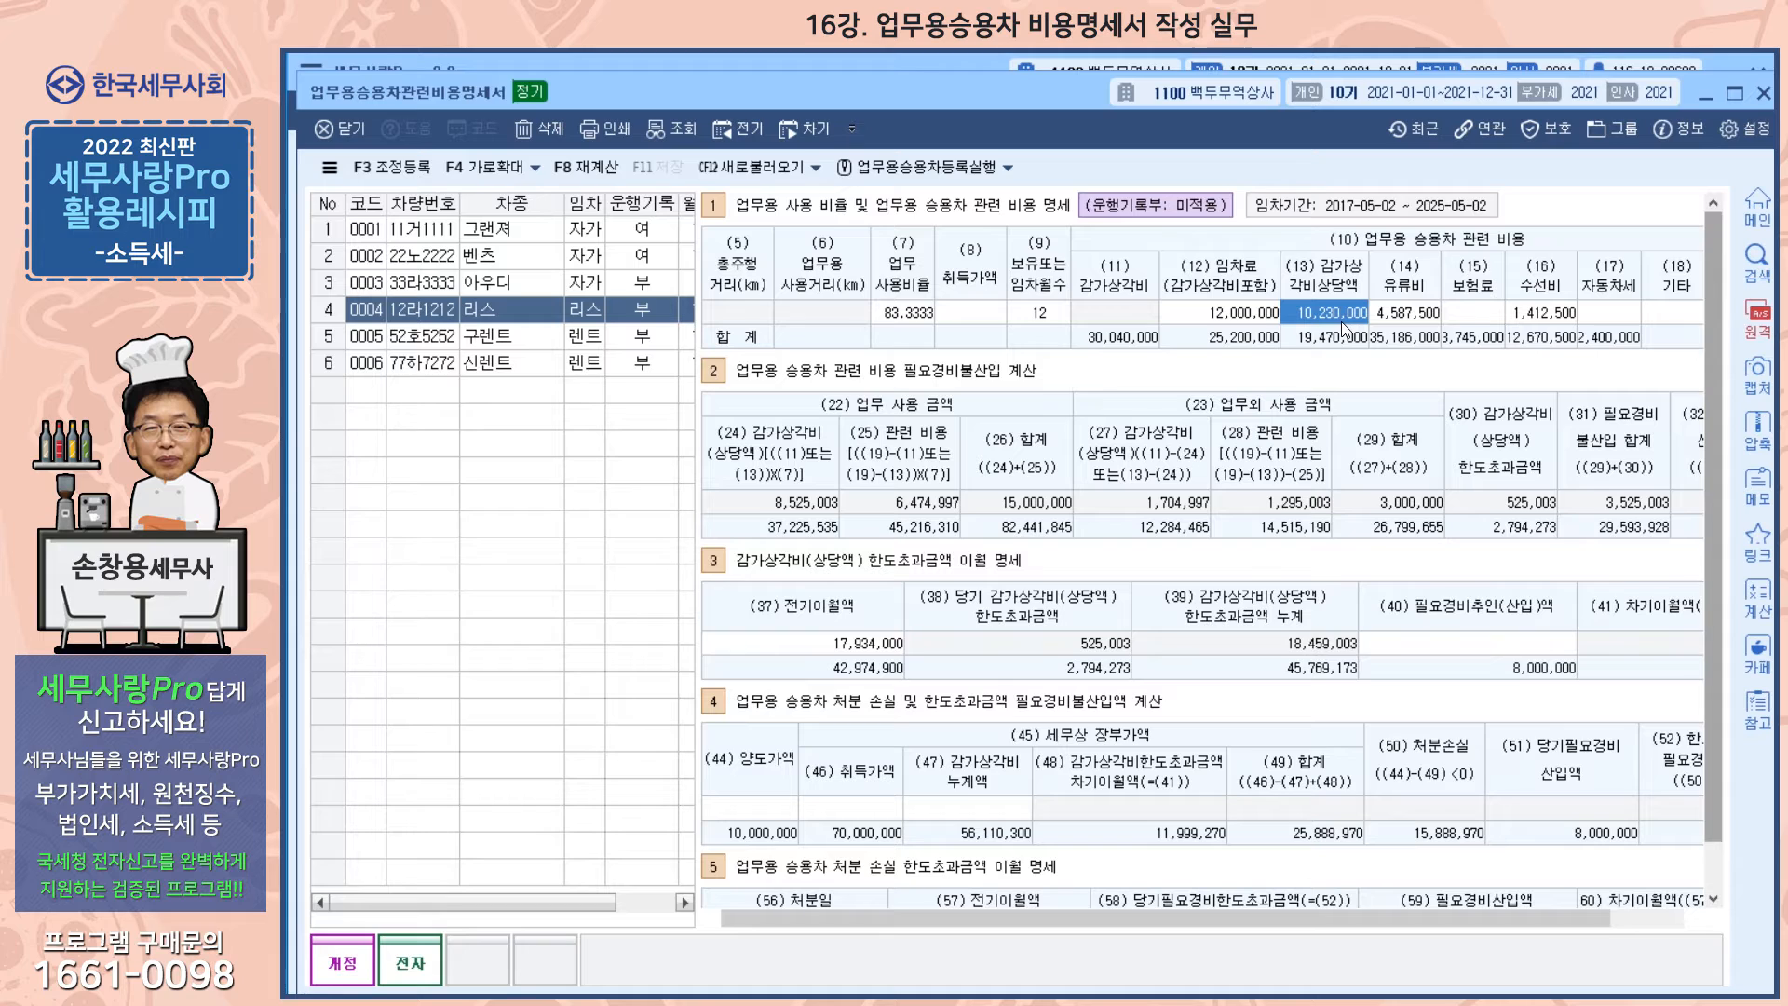
click(1235, 317)
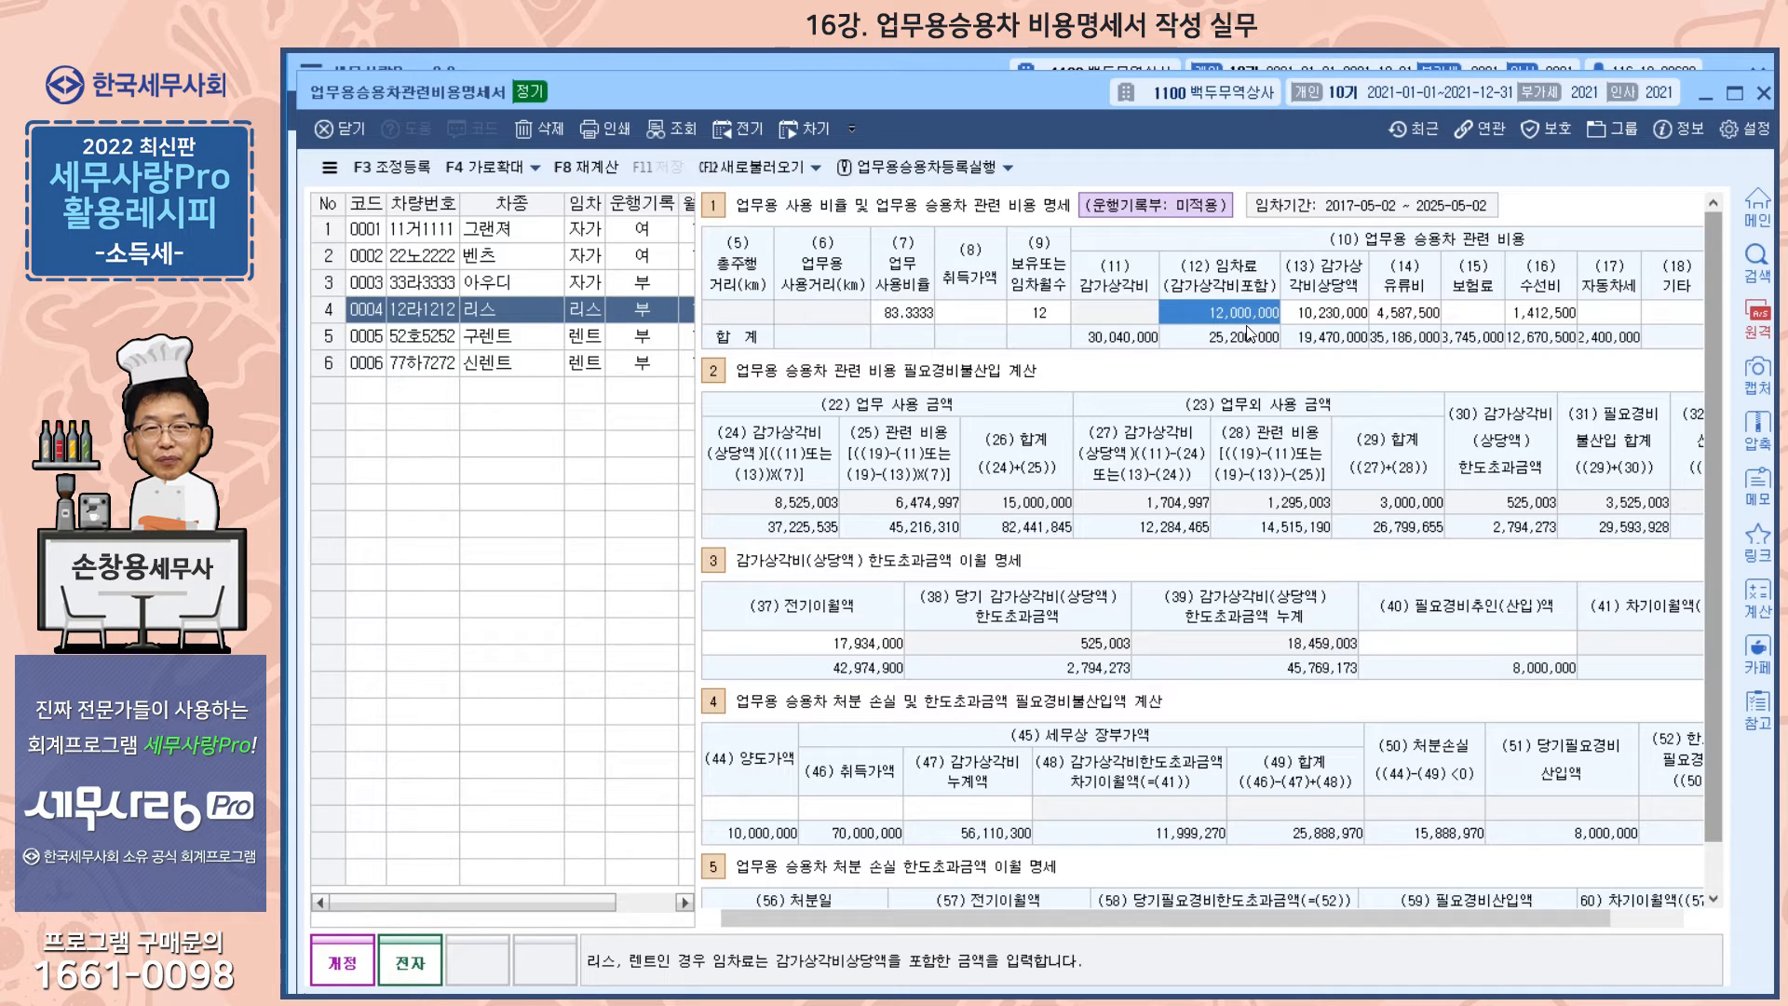
click(535, 372)
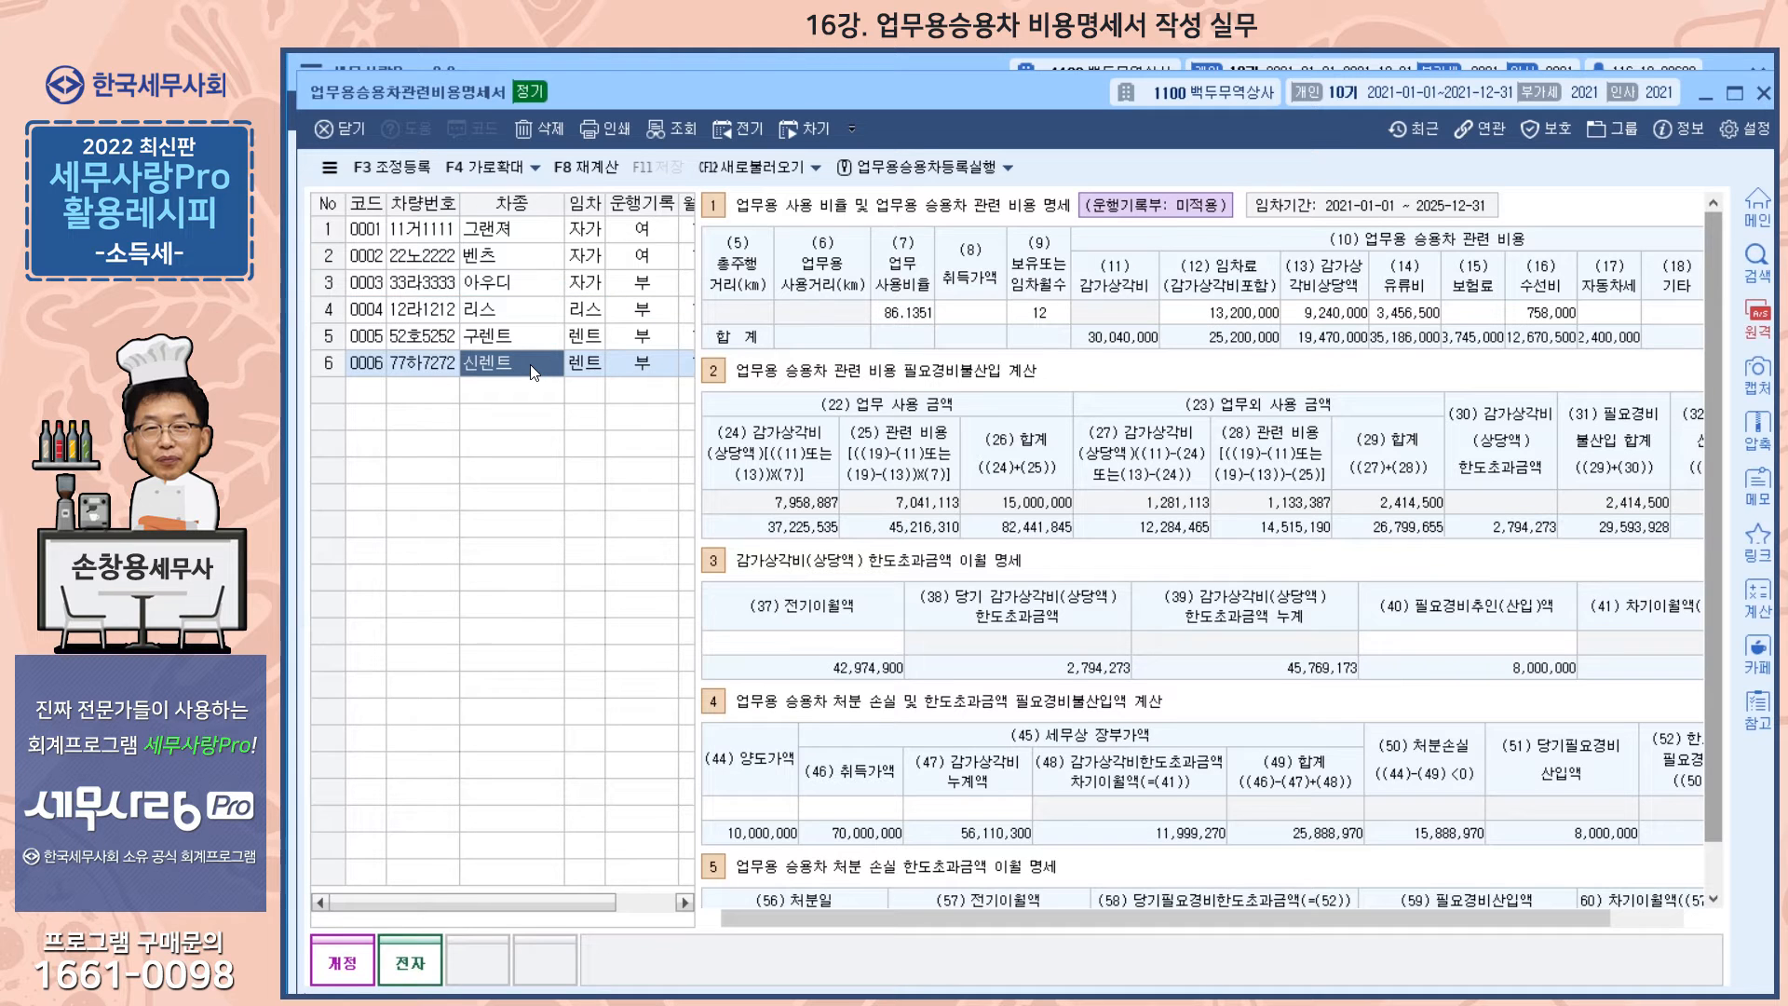
click(1341, 314)
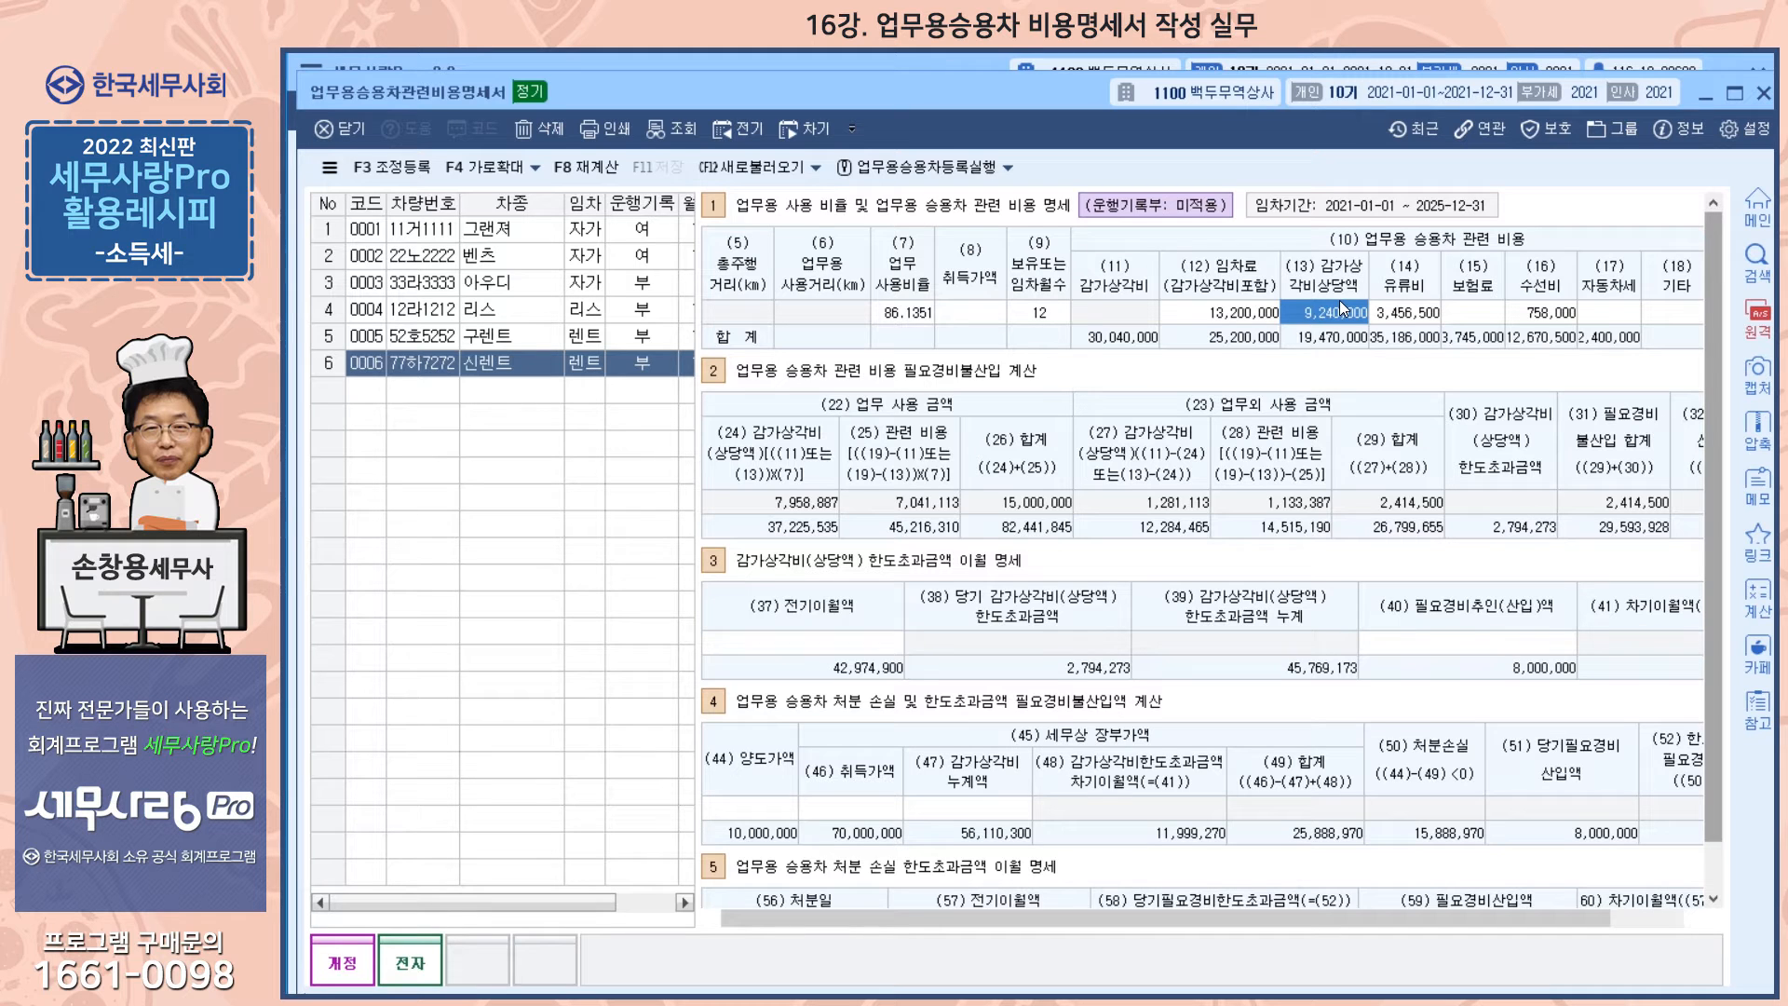
Compare 아우디's 감가상각비 in the statement with its straight-line entry in 미상각분감가상각조정명세서, and close that schedule.
click(507, 283)
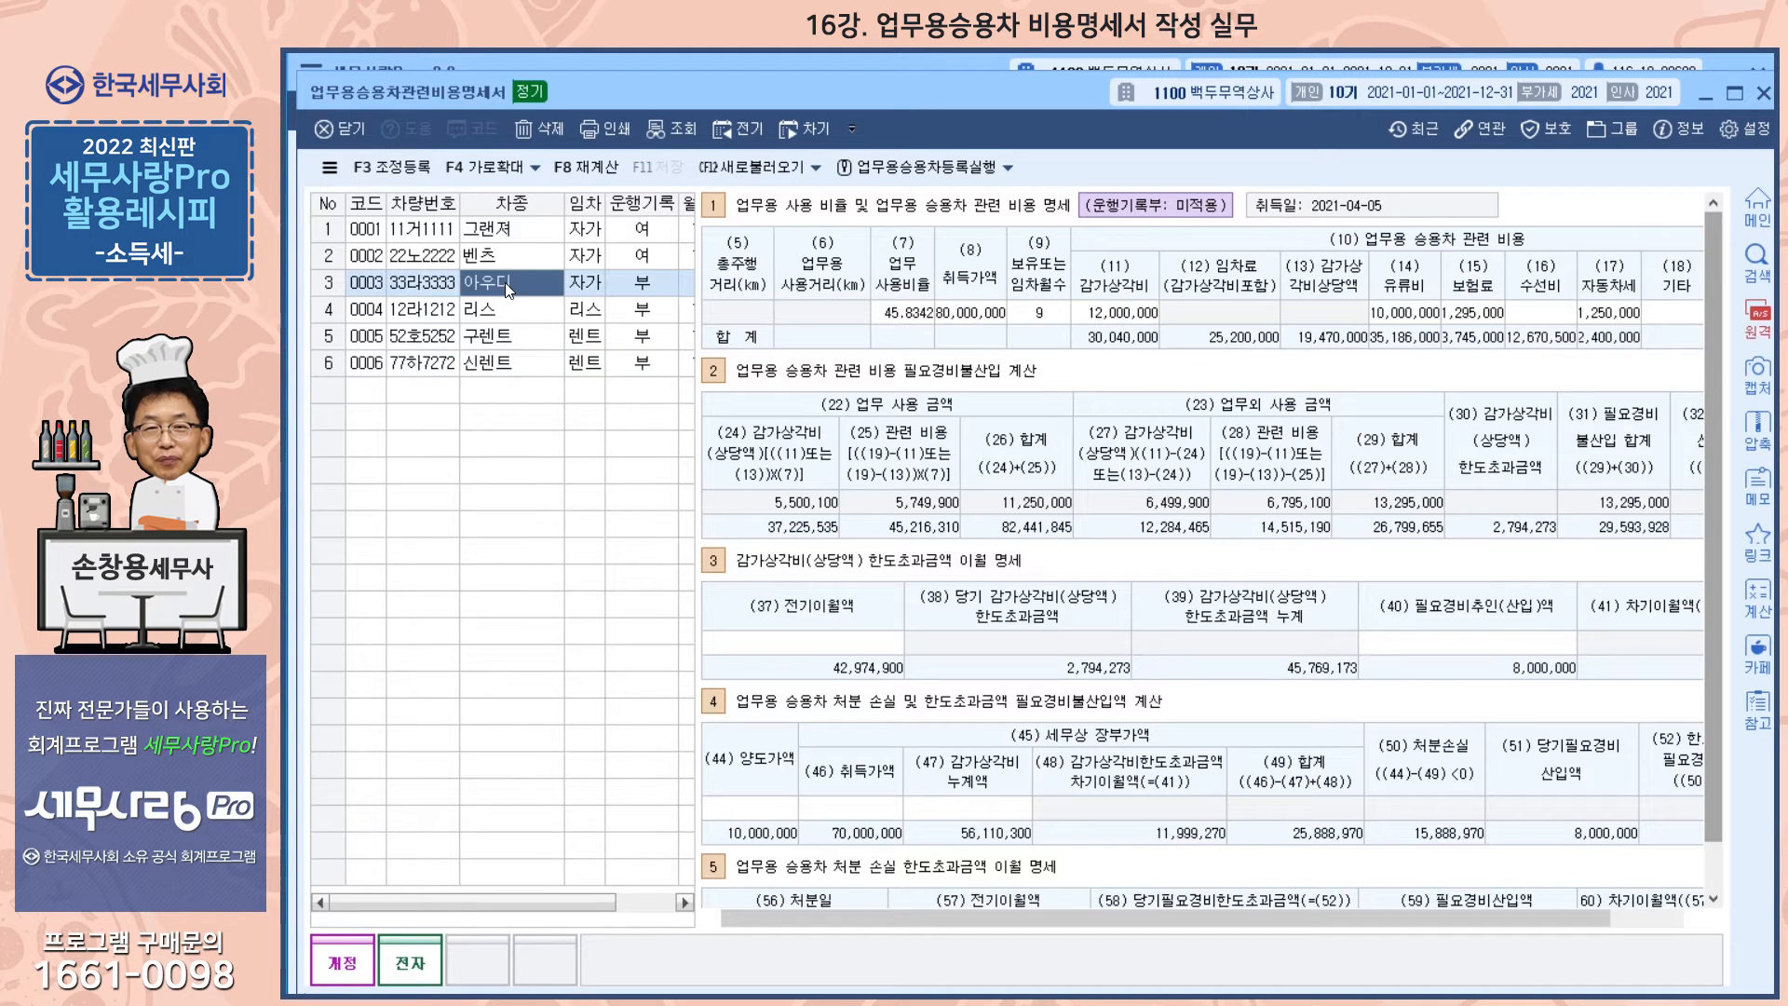
click(1127, 315)
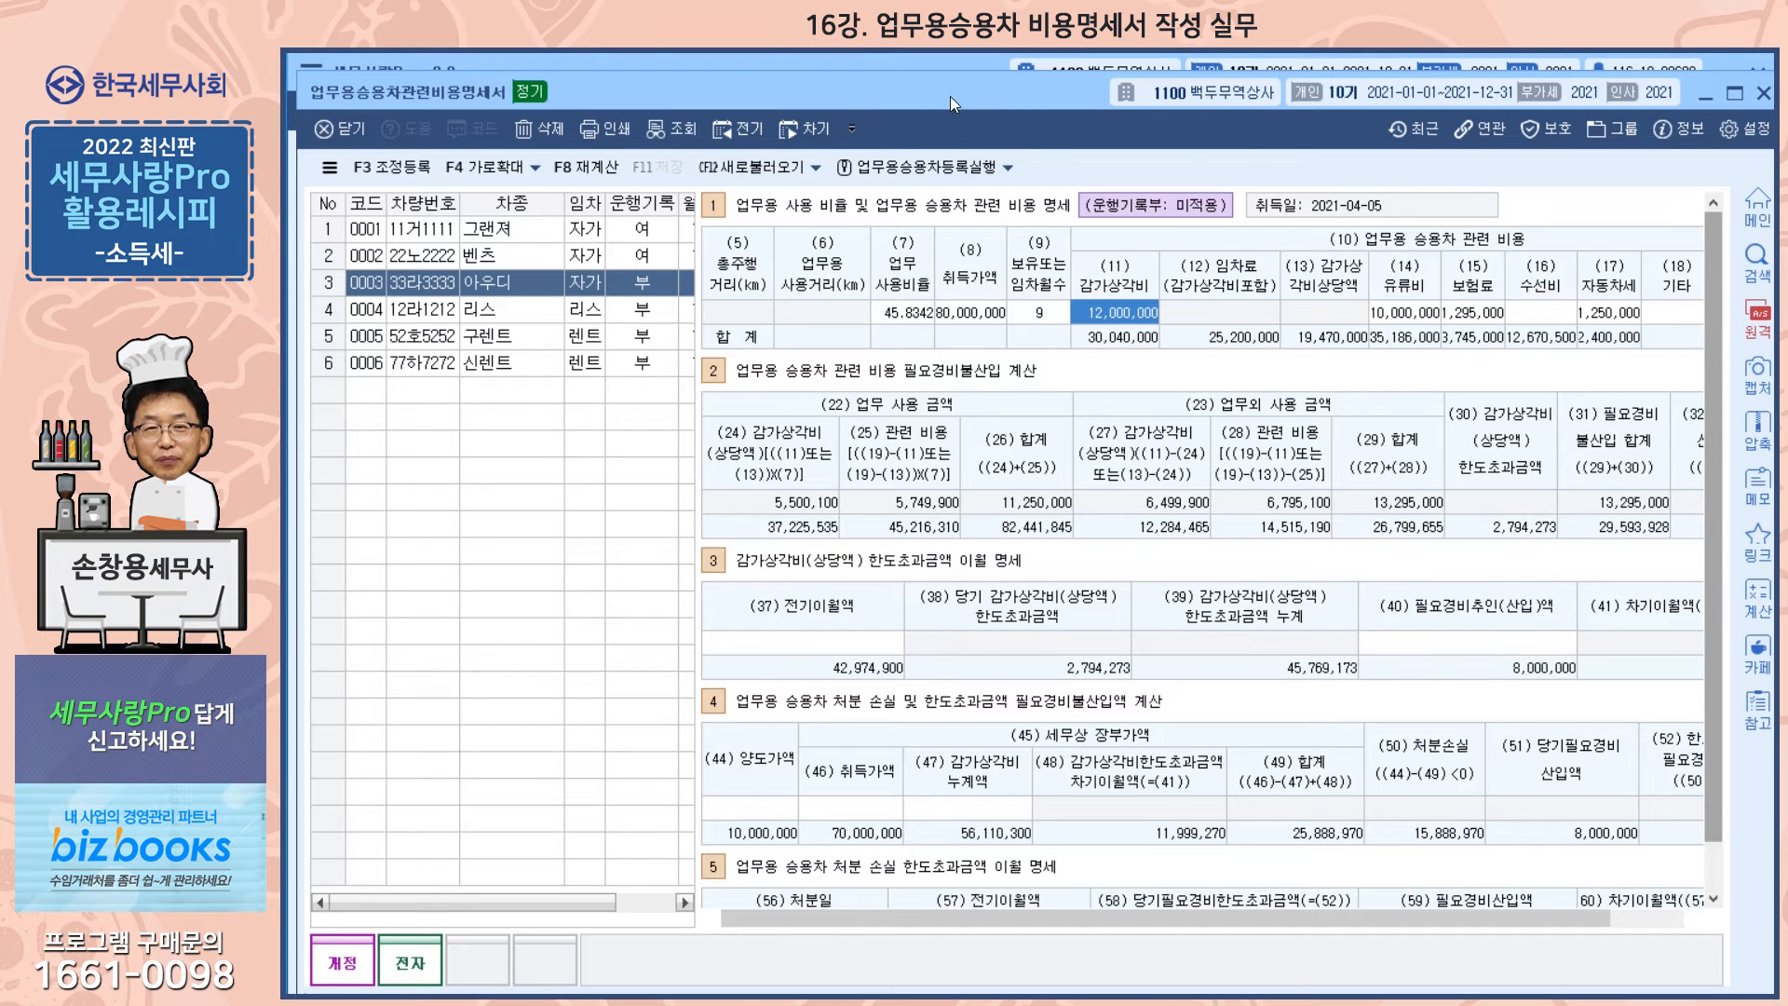
key(Escape)
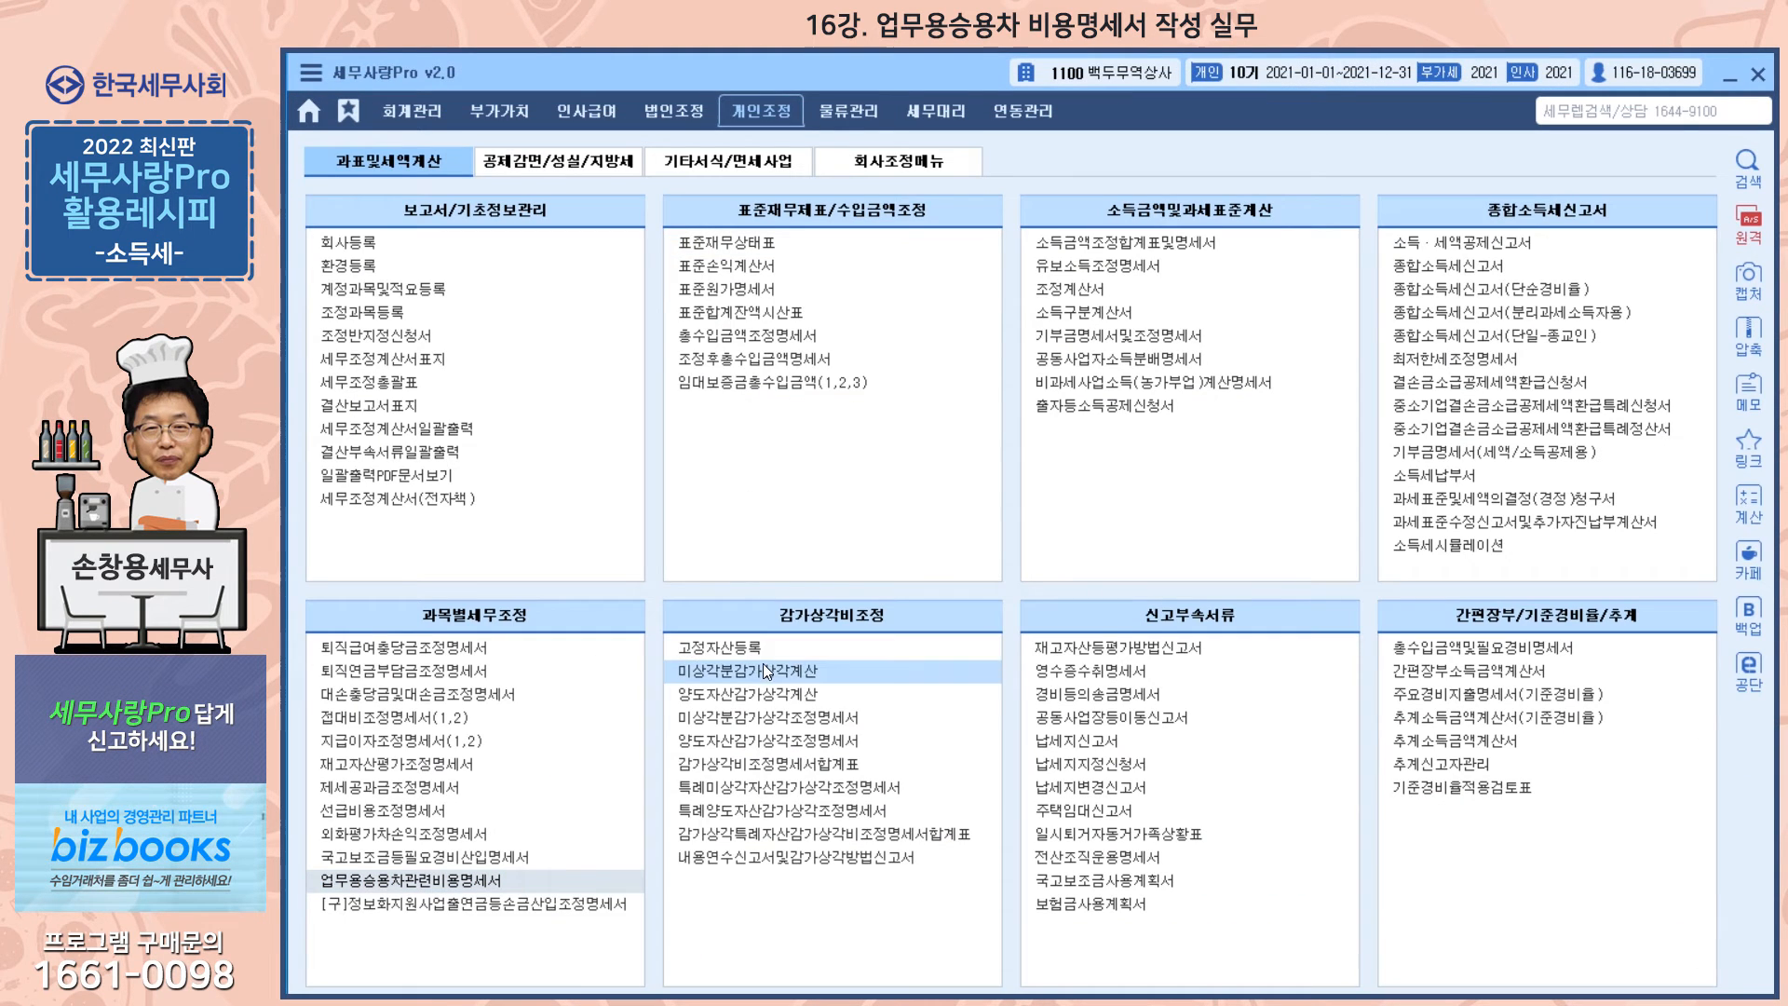
click(783, 722)
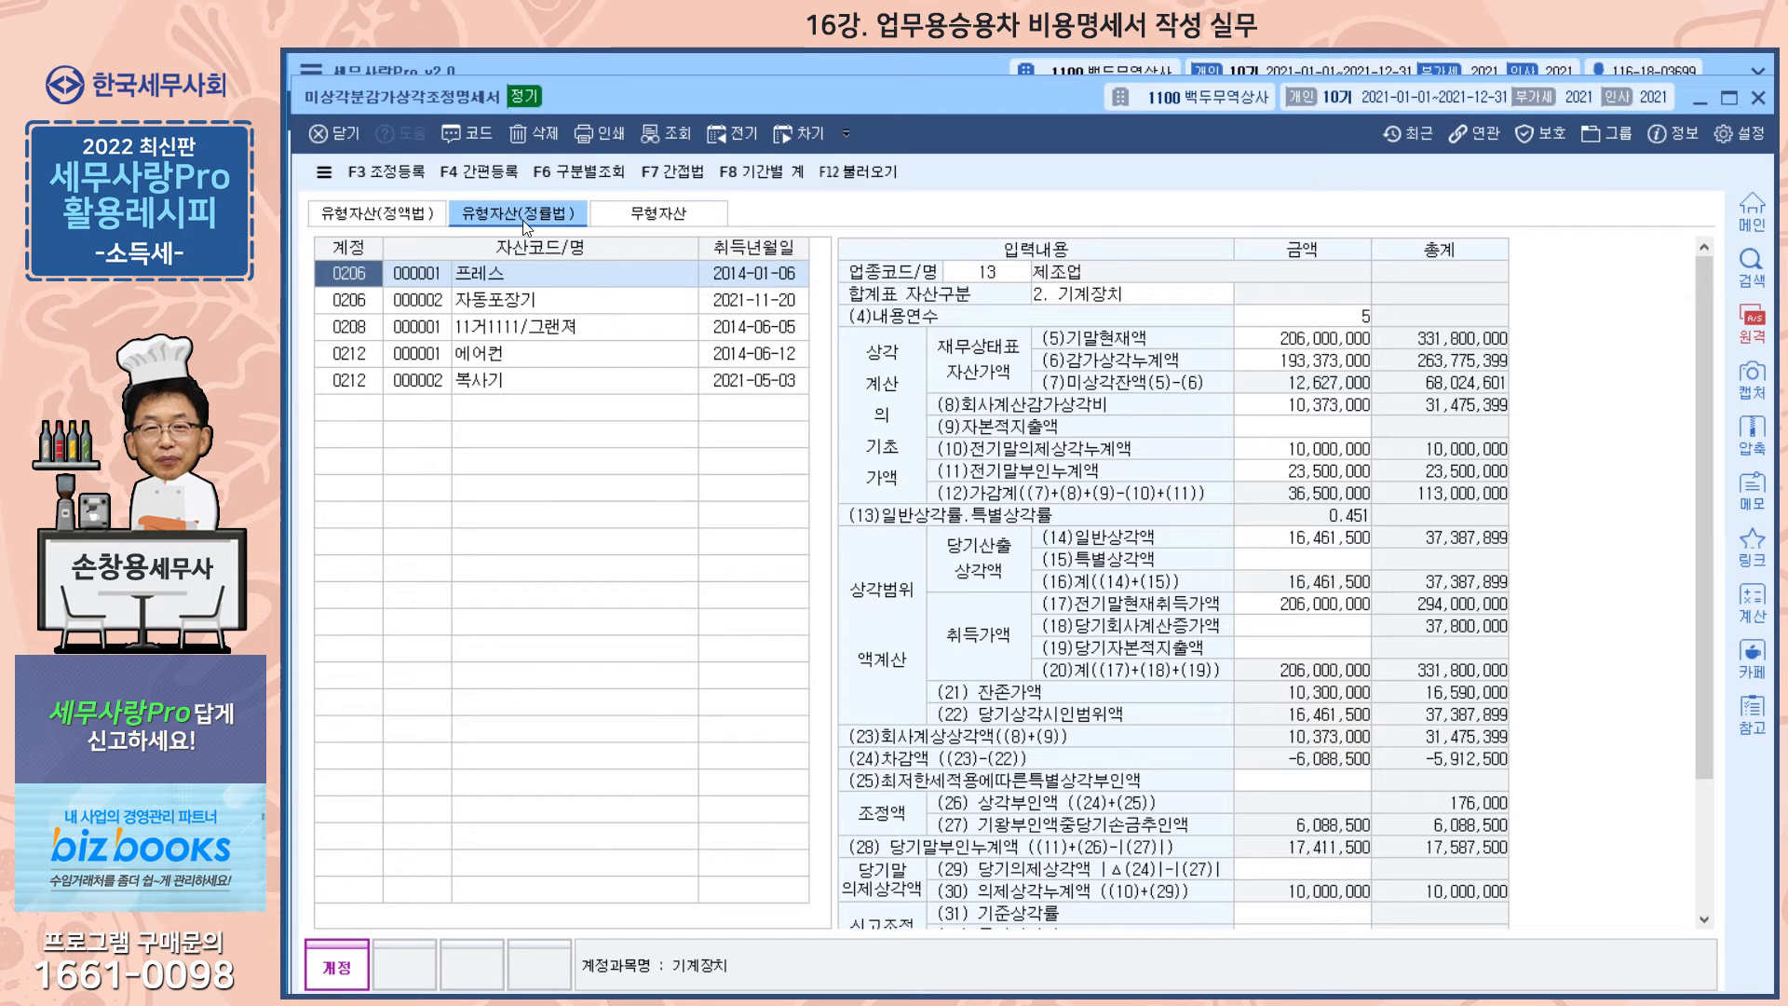
click(397, 218)
click(557, 304)
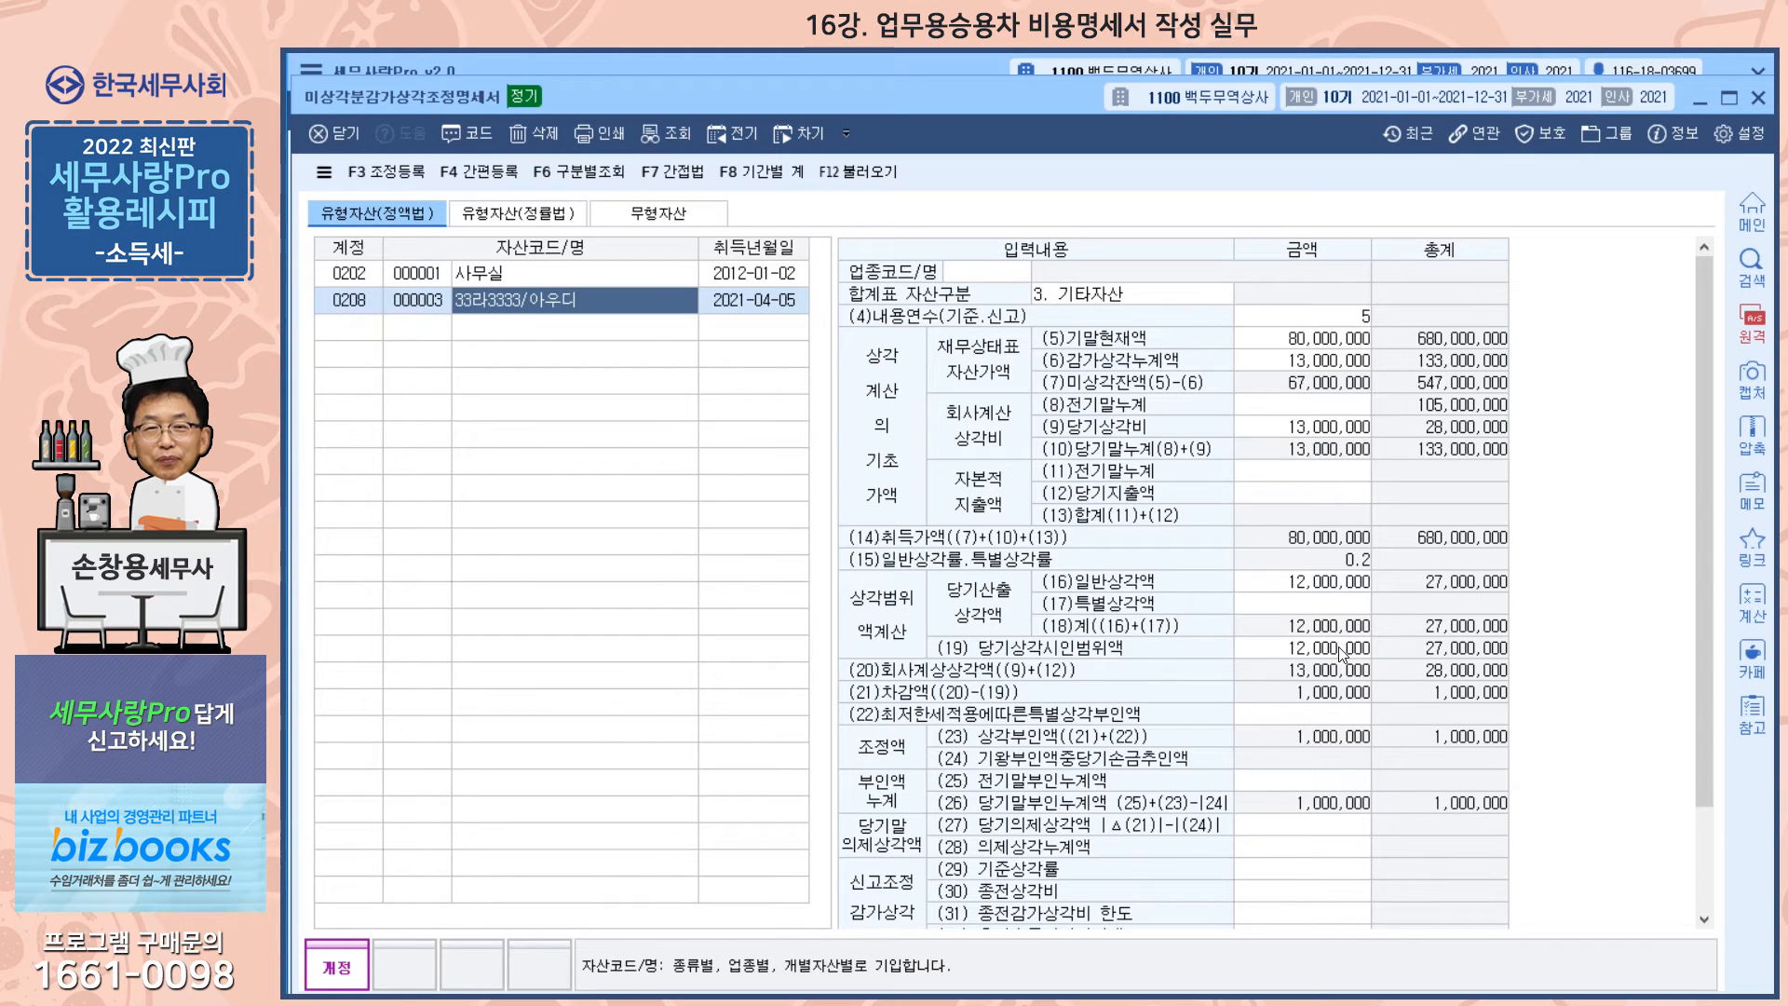
click(1339, 430)
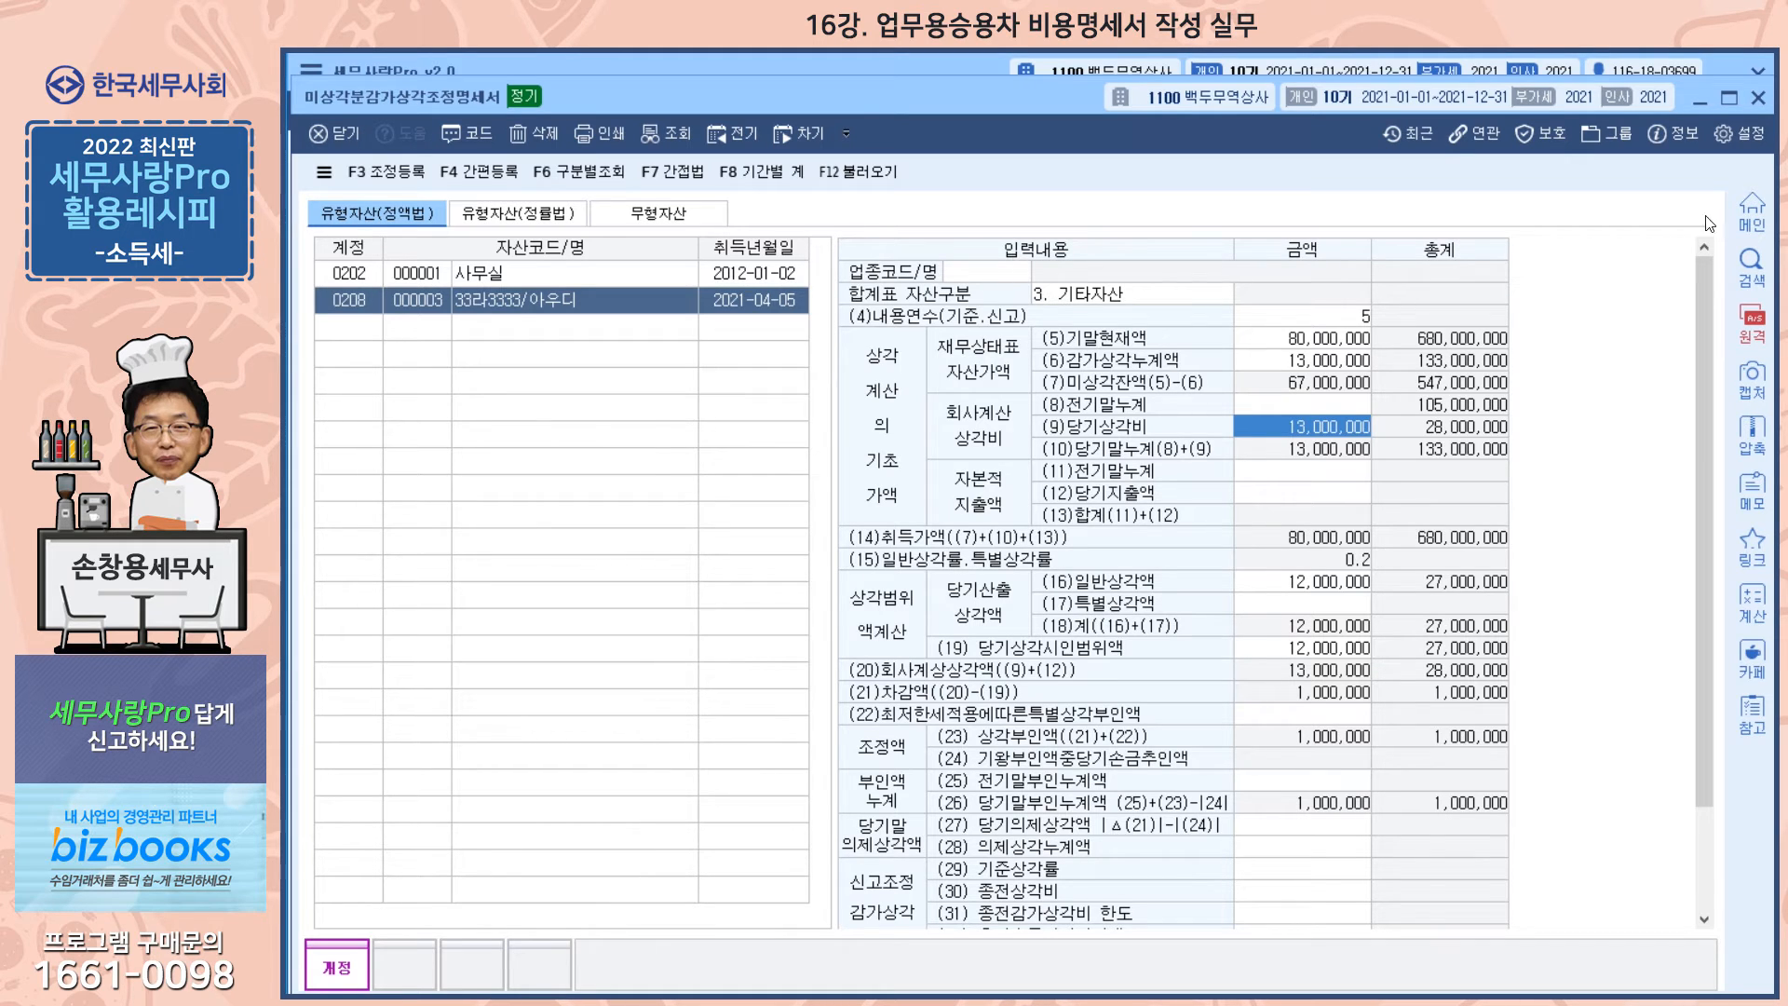
click(1758, 98)
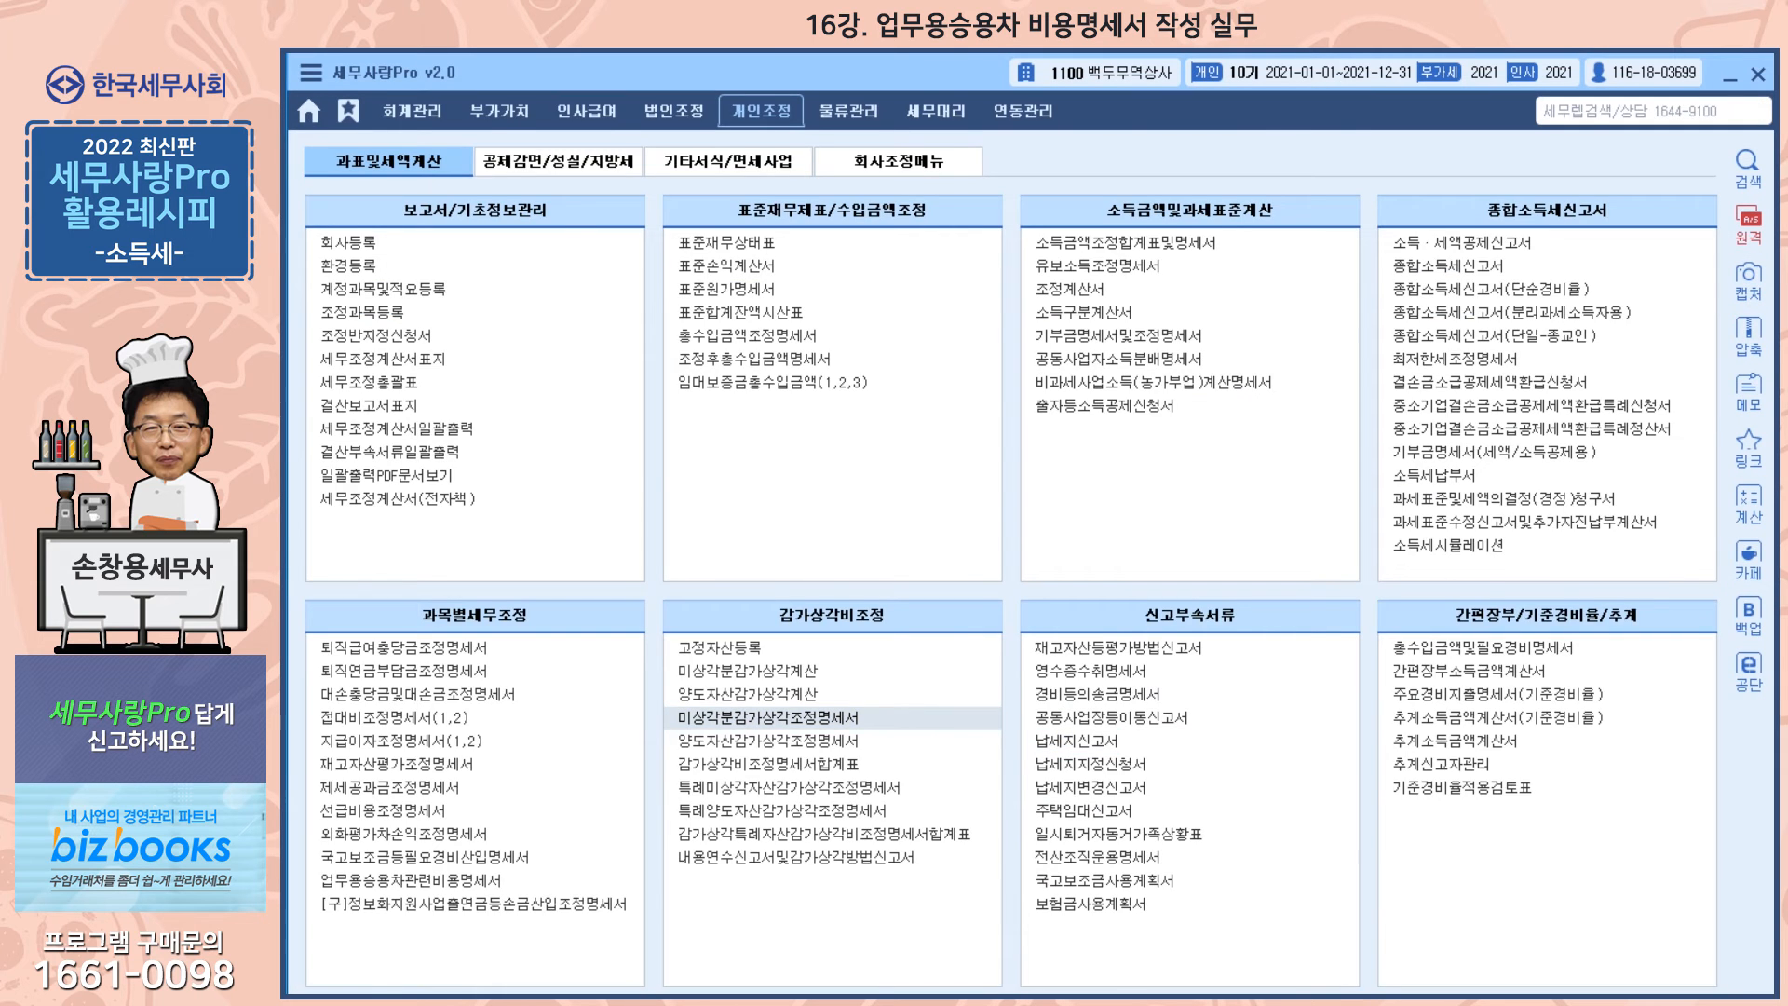
Return to 업무용승용차관련비용명세서 and review the business use ratios and disallowed expenses of 벤츠, 그랜져, 아우디, 리스 and 신렌트.
click(866, 718)
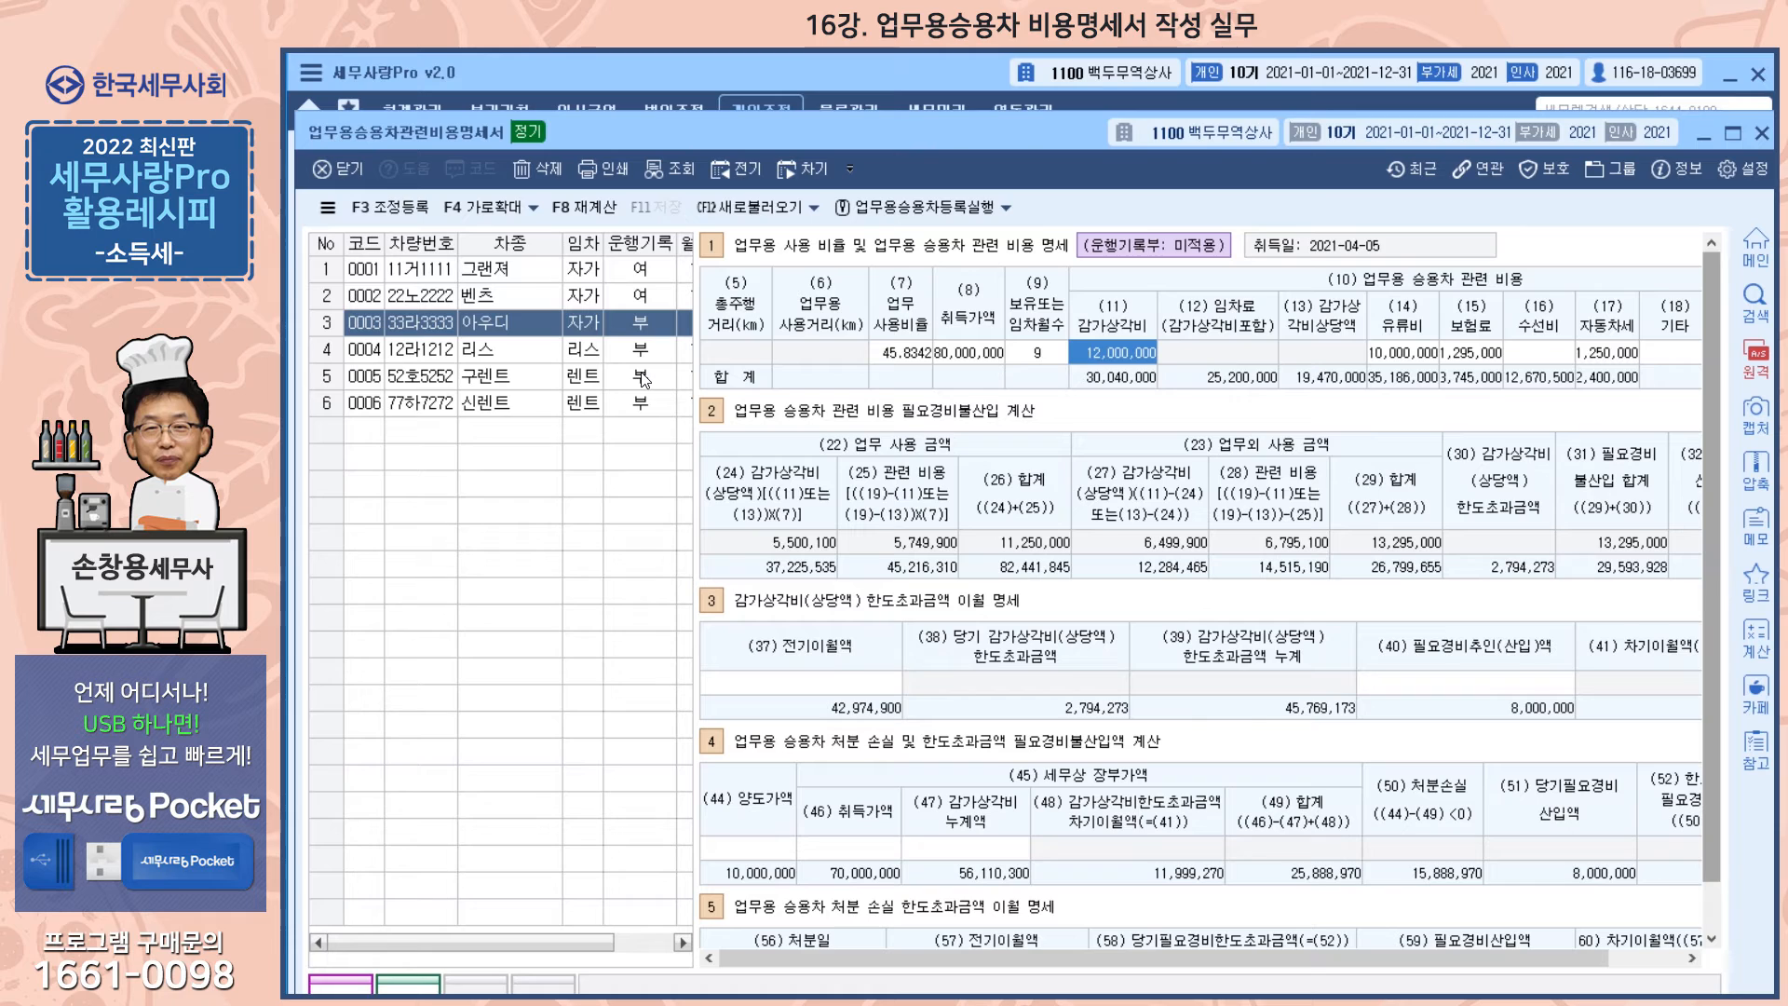
click(505, 302)
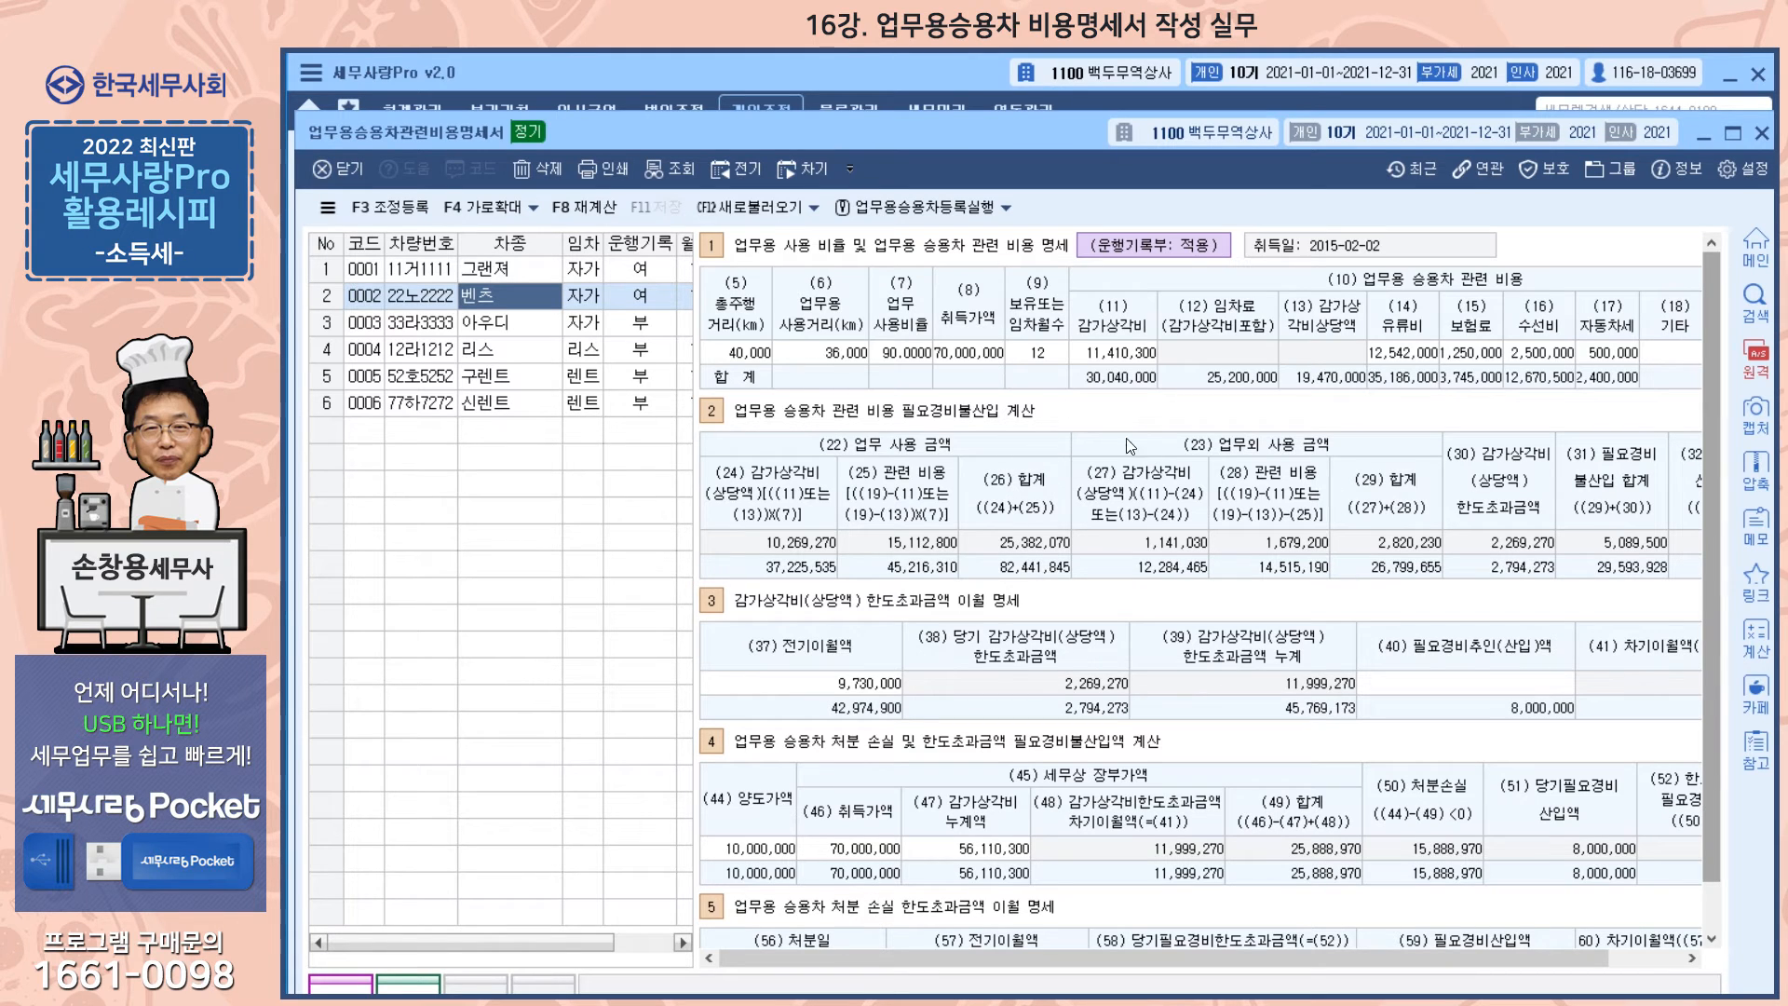
click(531, 271)
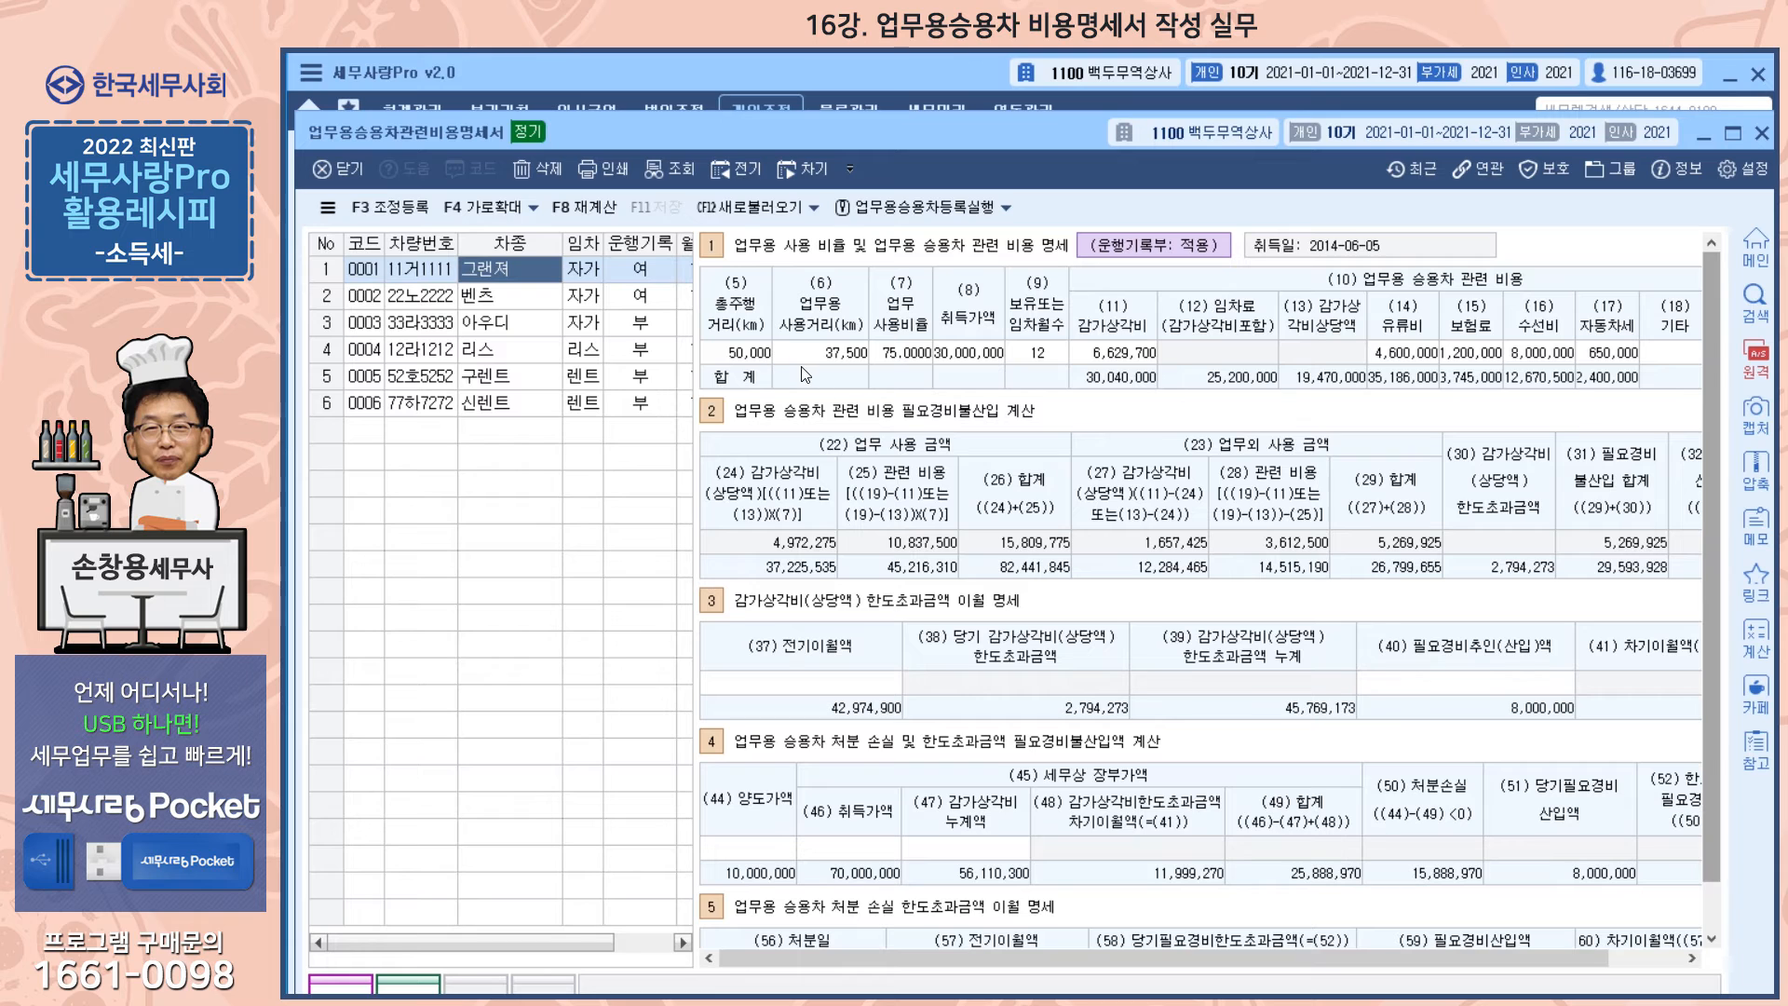
click(524, 336)
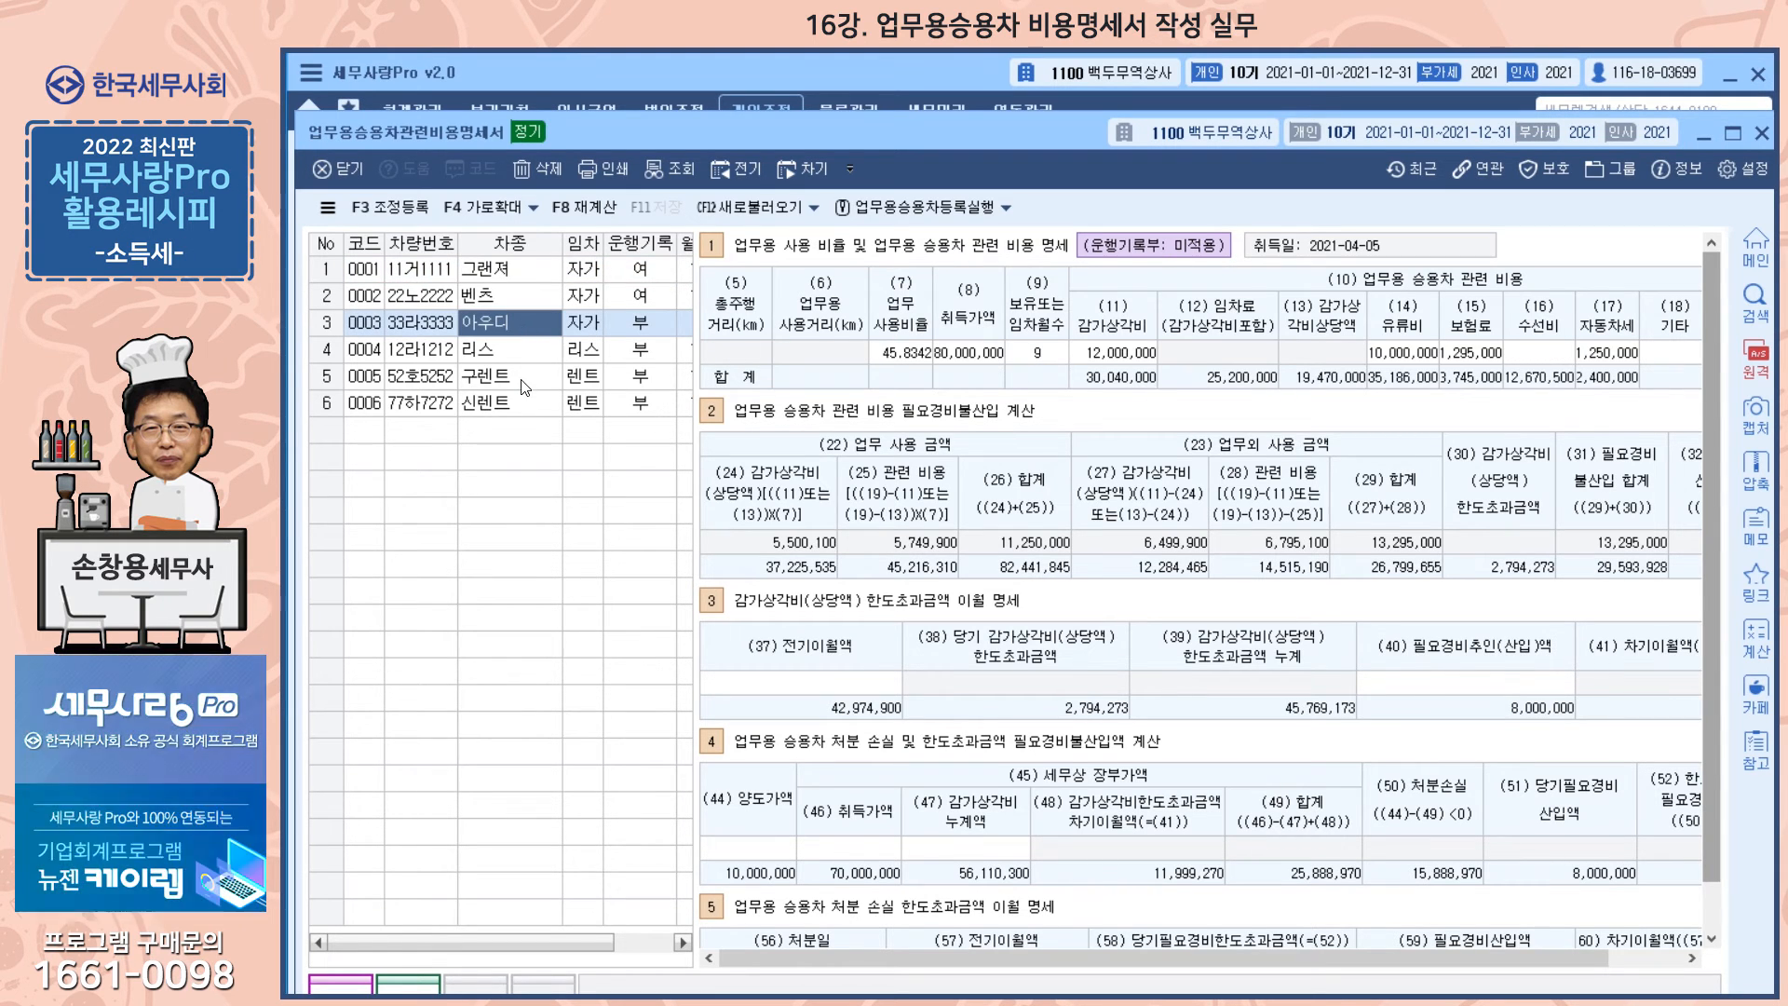
click(519, 355)
click(517, 406)
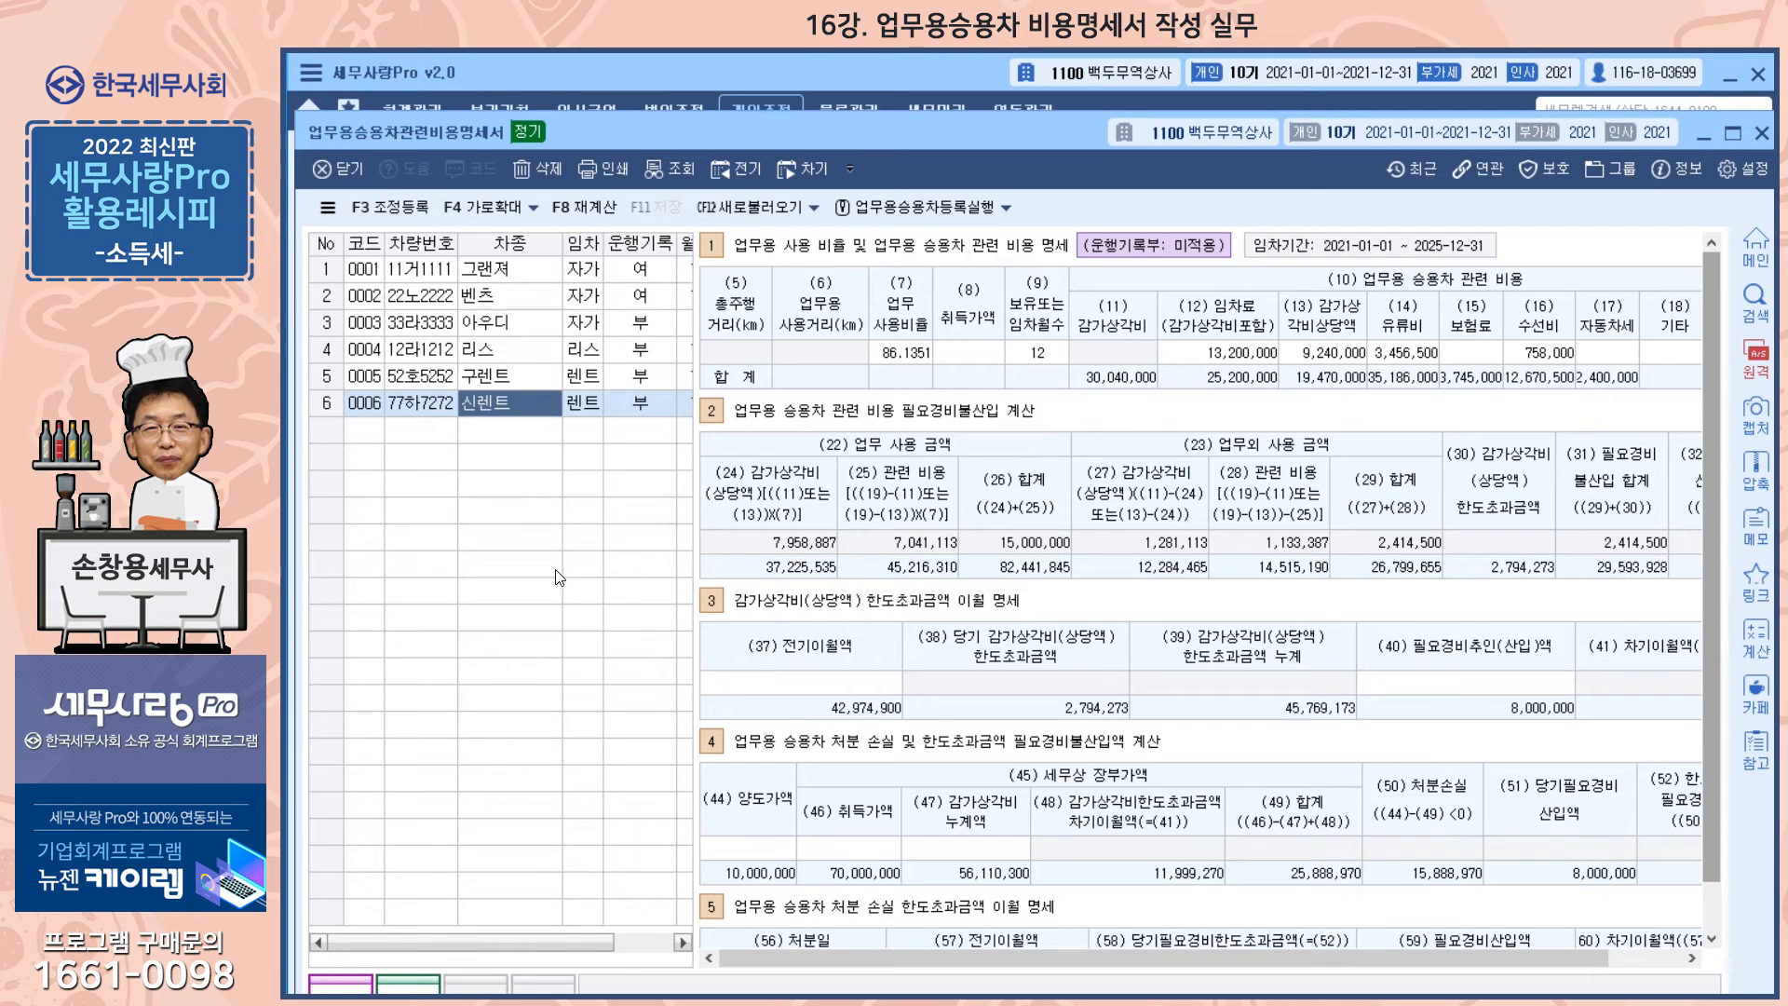
Examine 벤츠's 양도가액, 처분손실 and limit-excess amounts in section 4 of the statement.
click(503, 298)
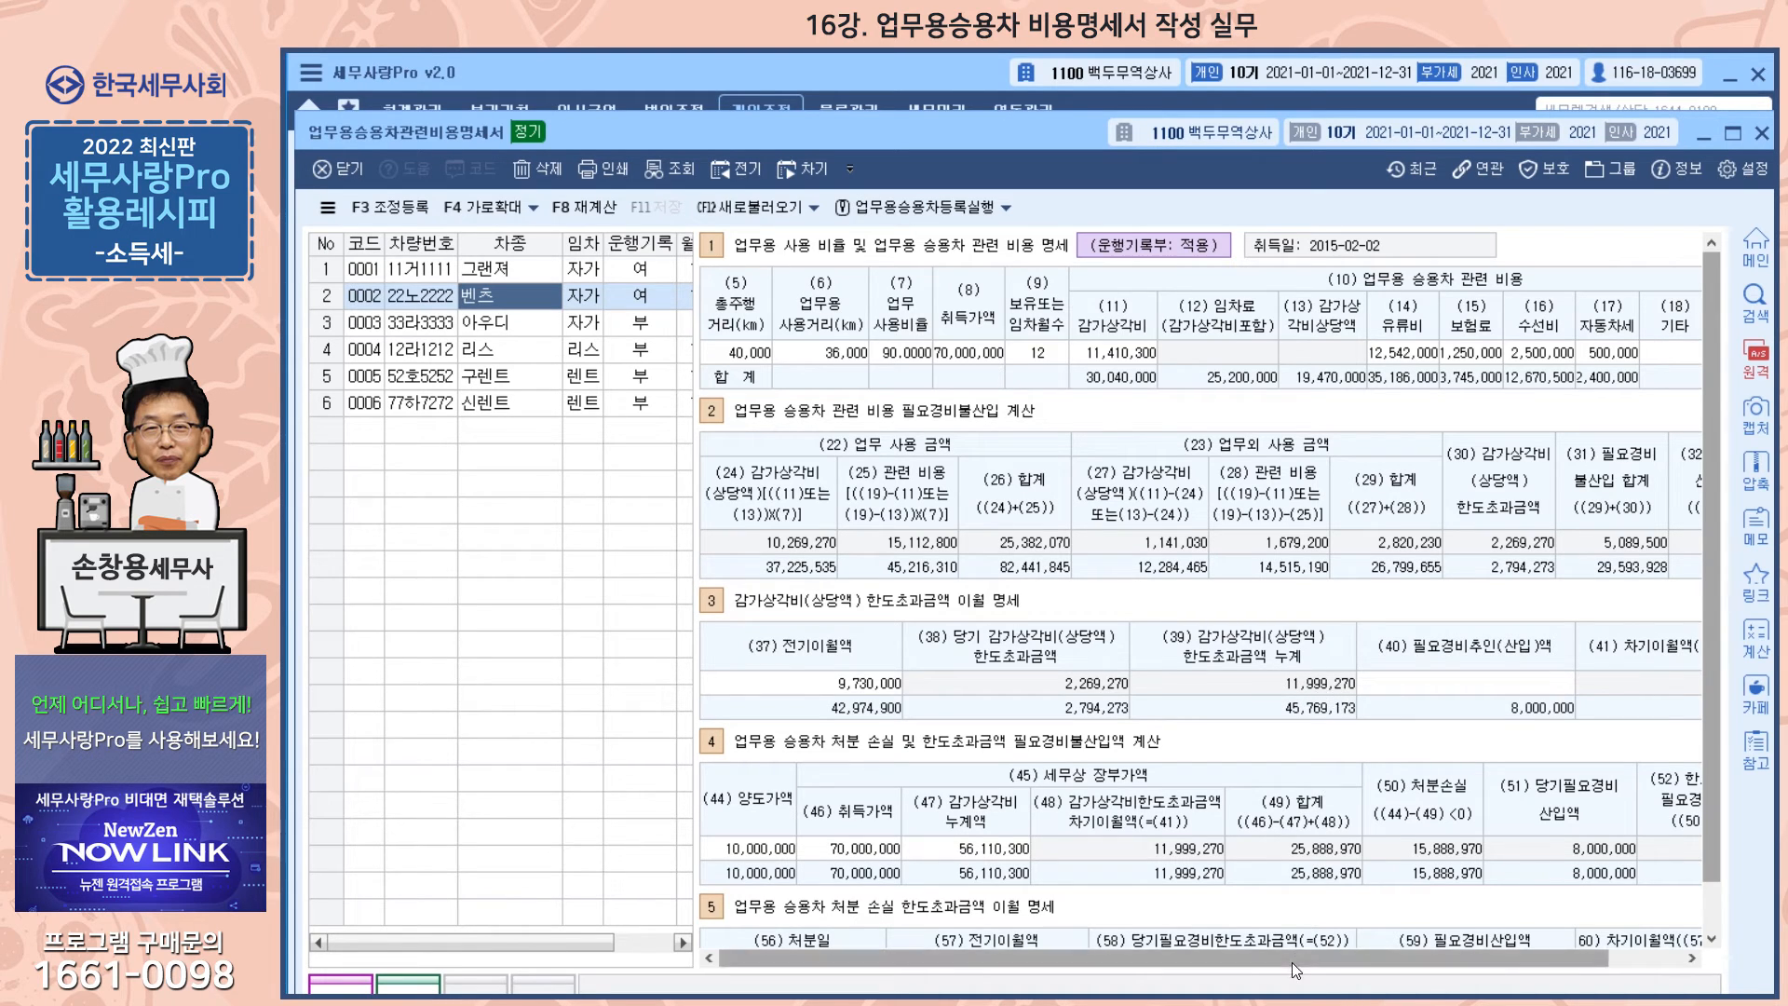
drag(1292, 959, 1425, 968)
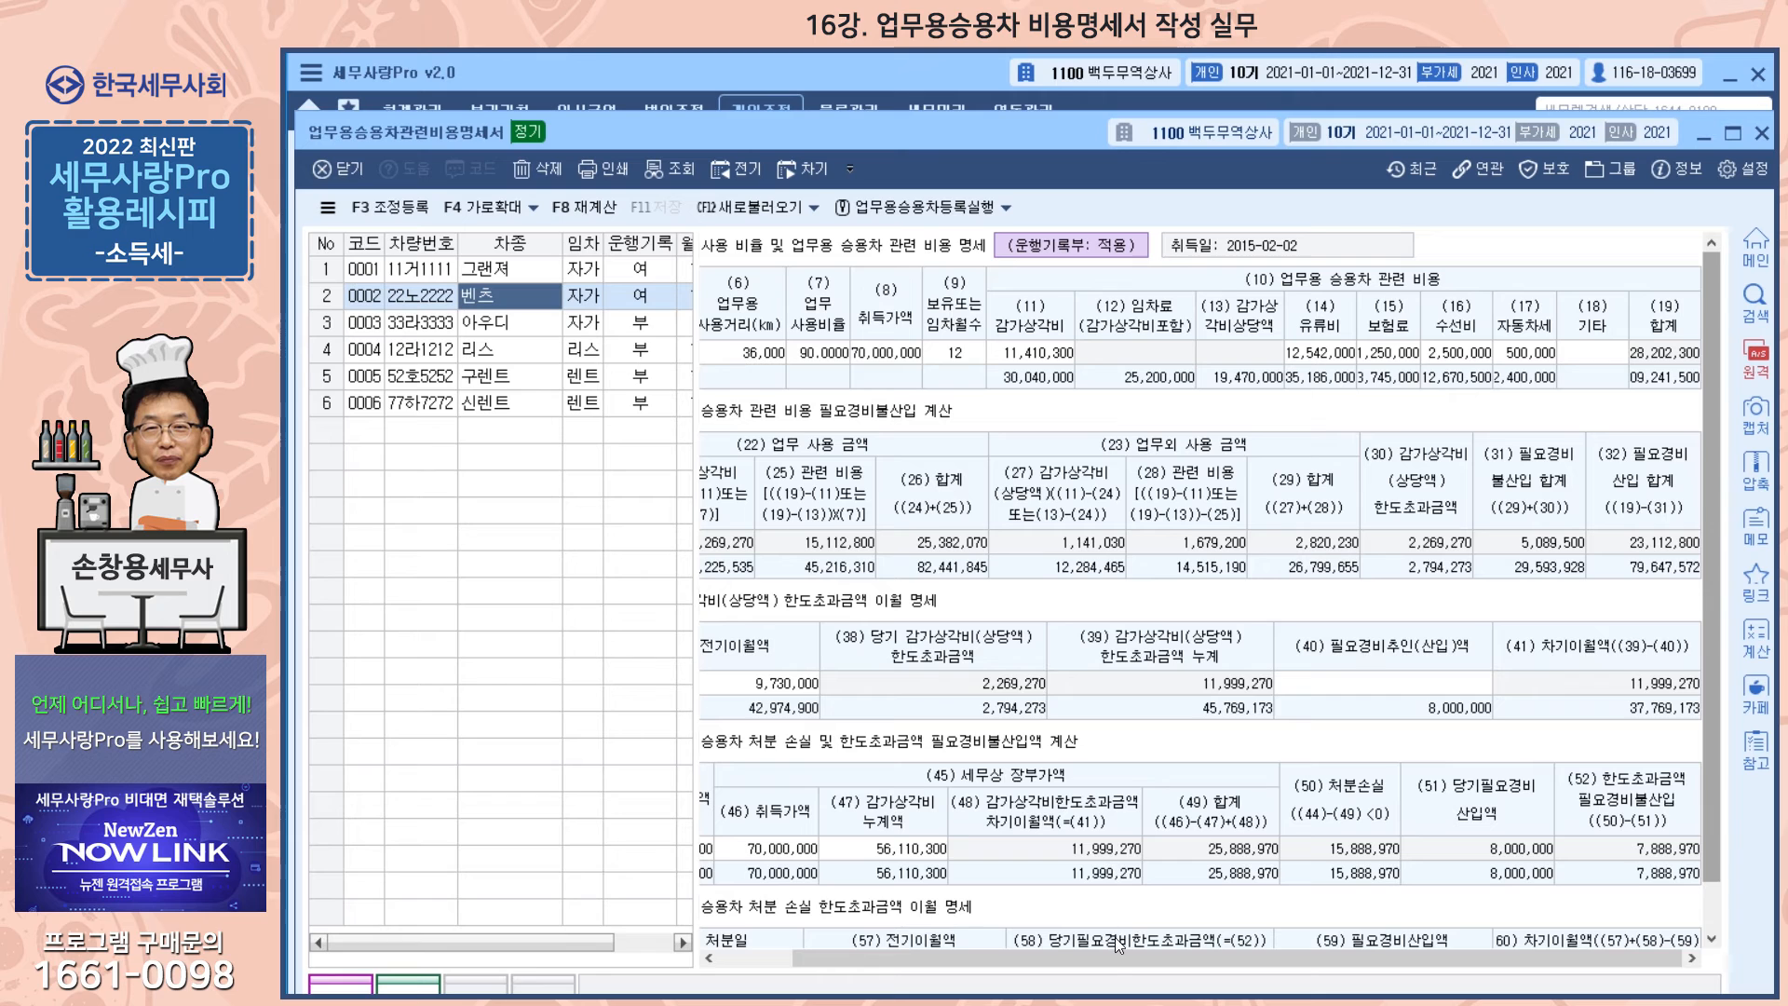
drag(1115, 957, 1040, 966)
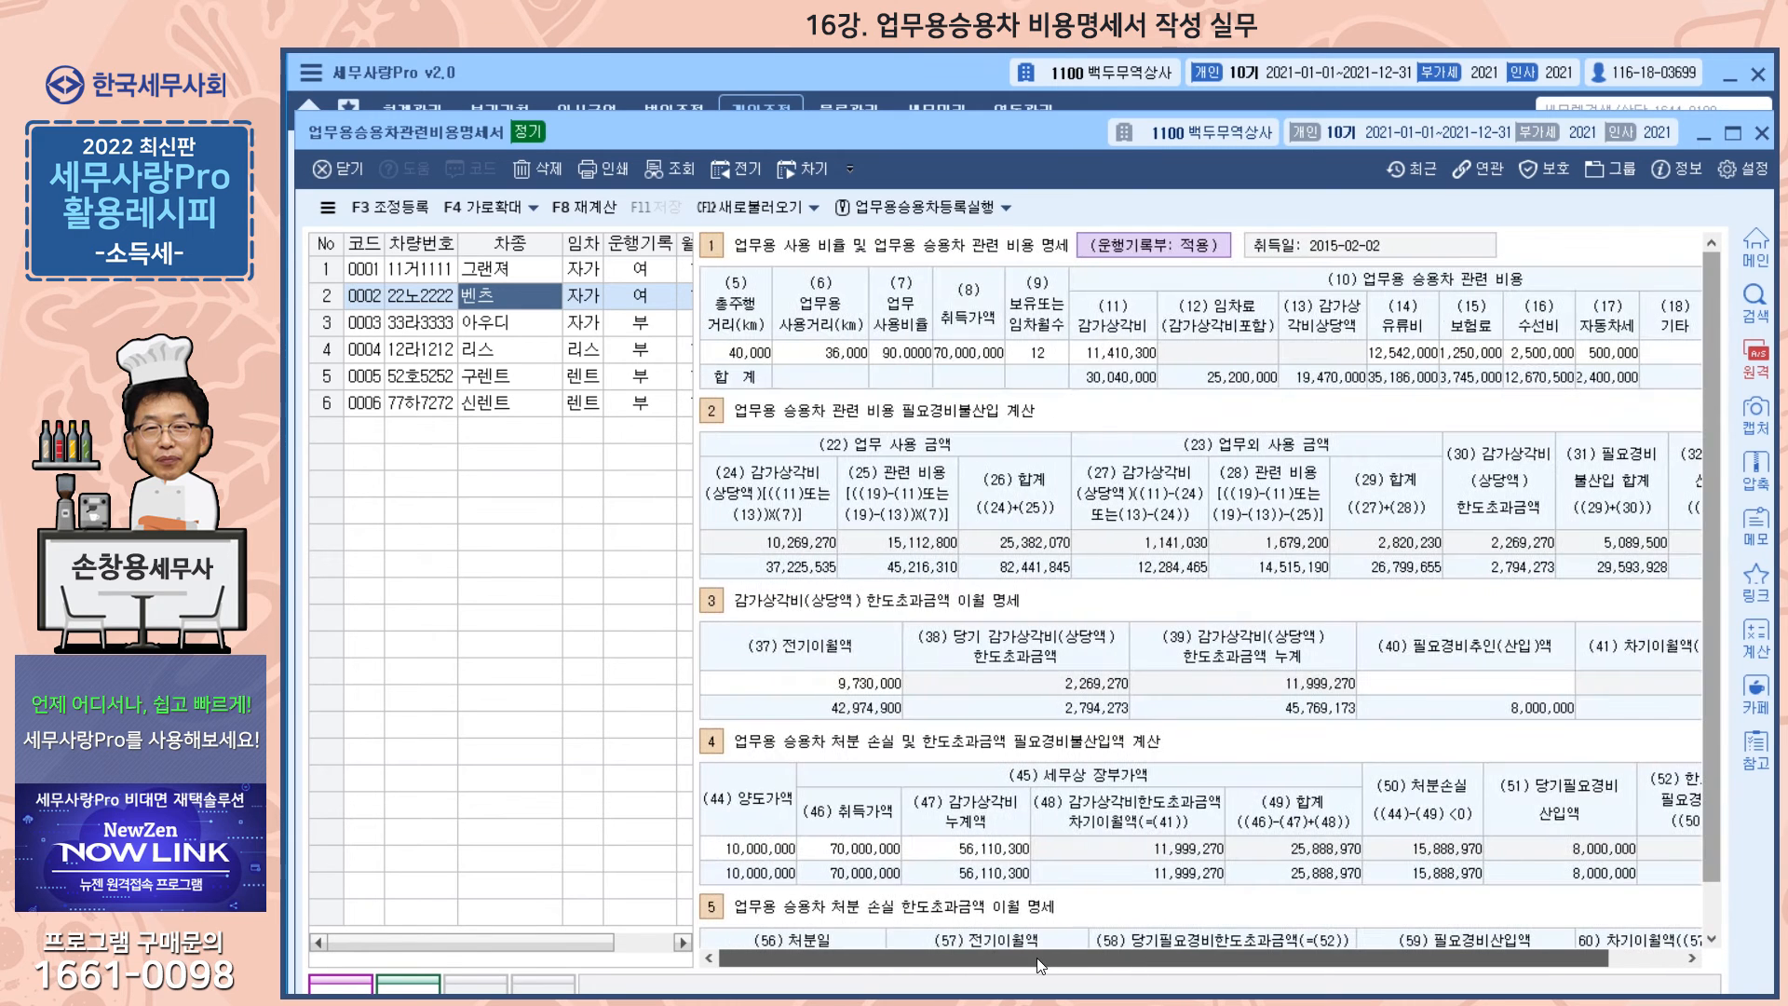
click(769, 848)
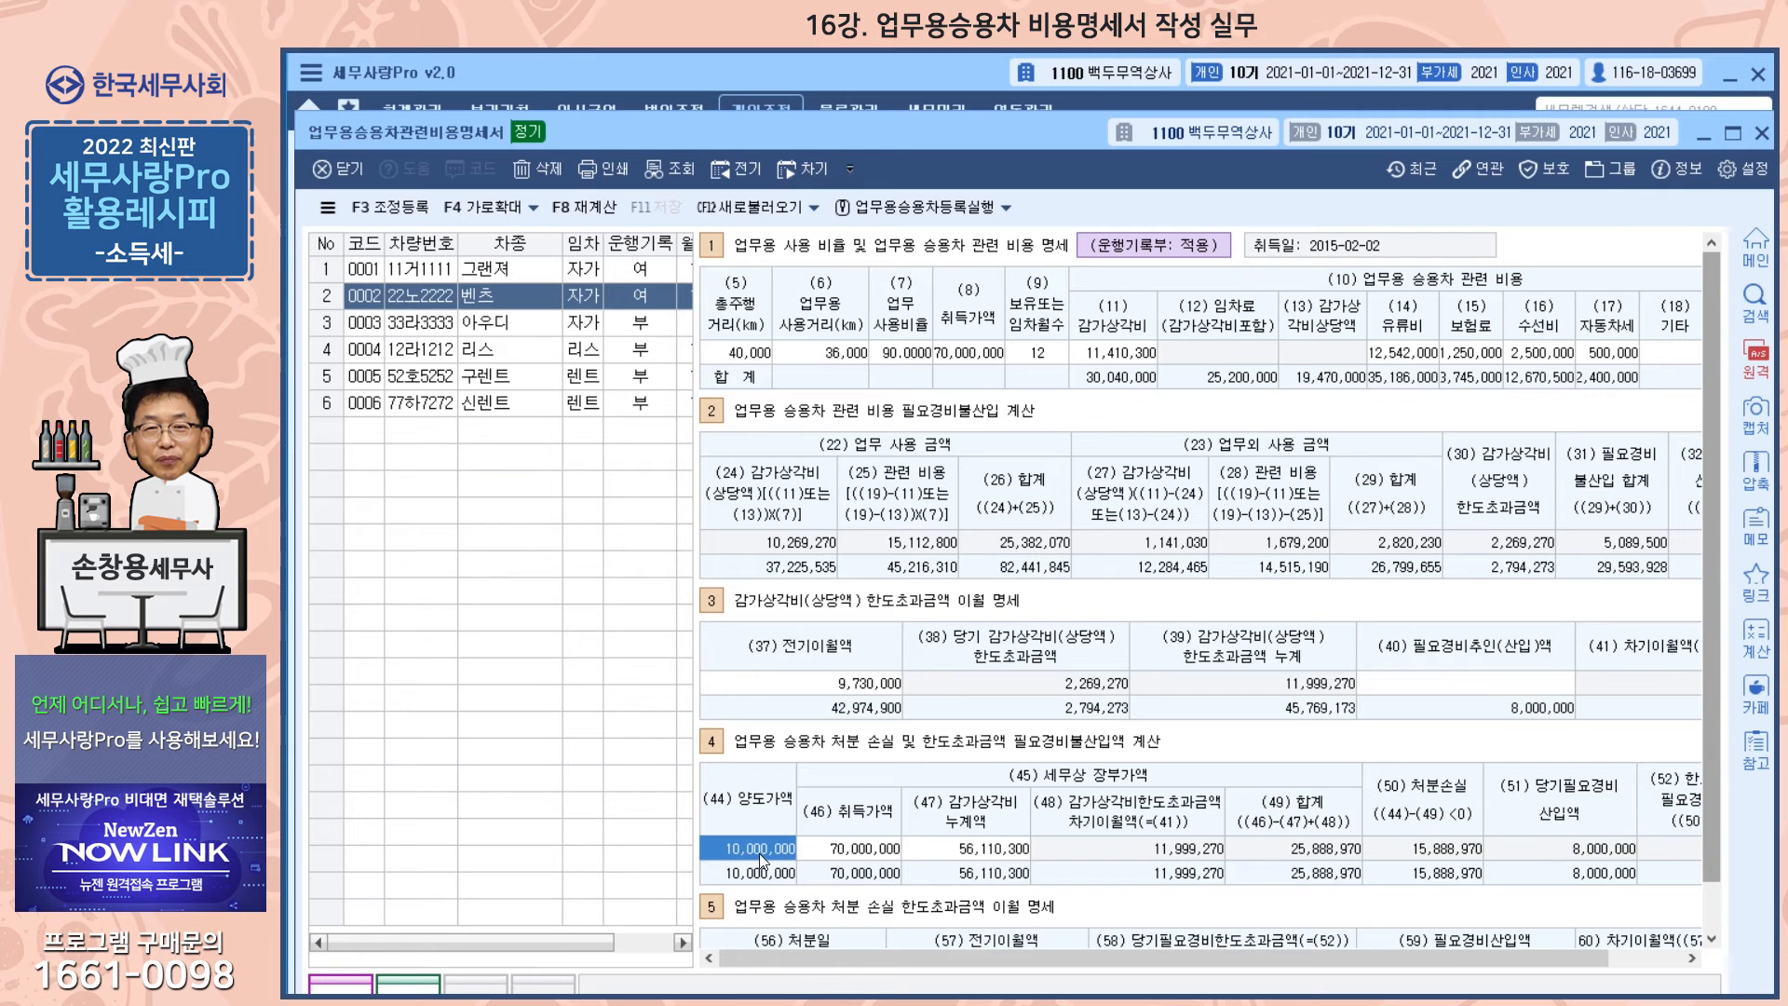
drag(1181, 953, 1257, 956)
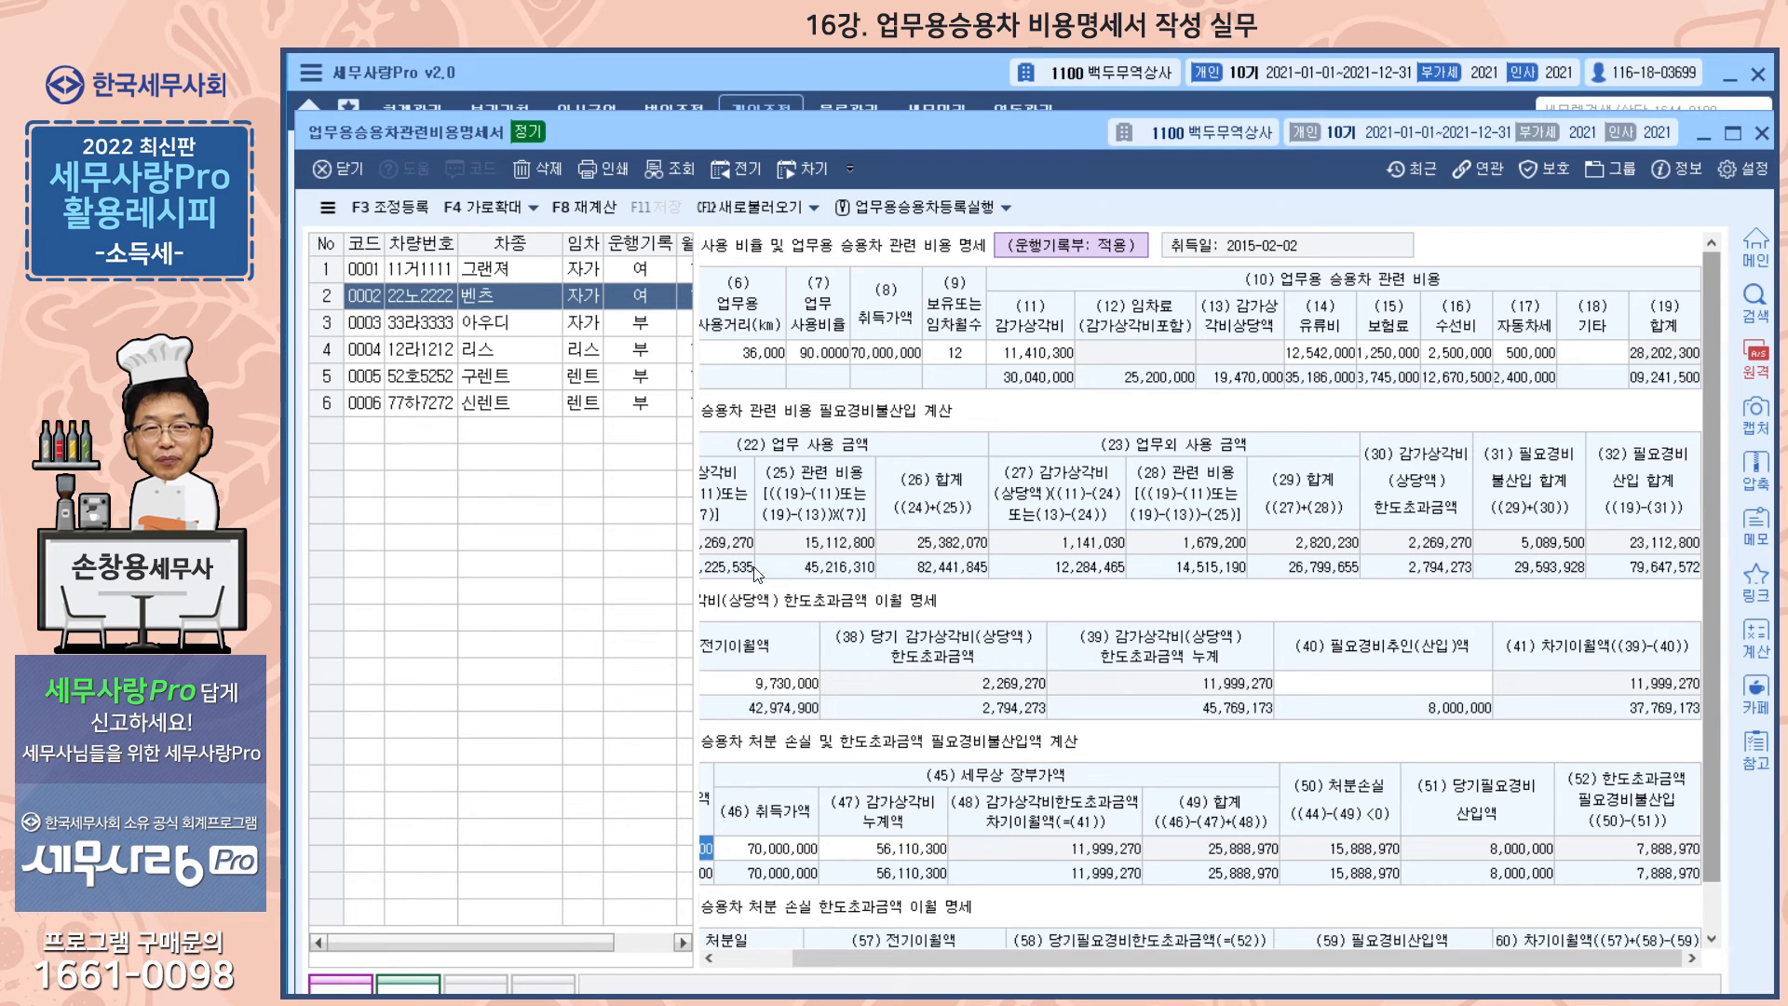
Open 조정등록, review the 업무용승용차 adjustment entries on both the income-addition and expense-inclusion sides, and close it.
click(411, 214)
drag(933, 274, 924, 229)
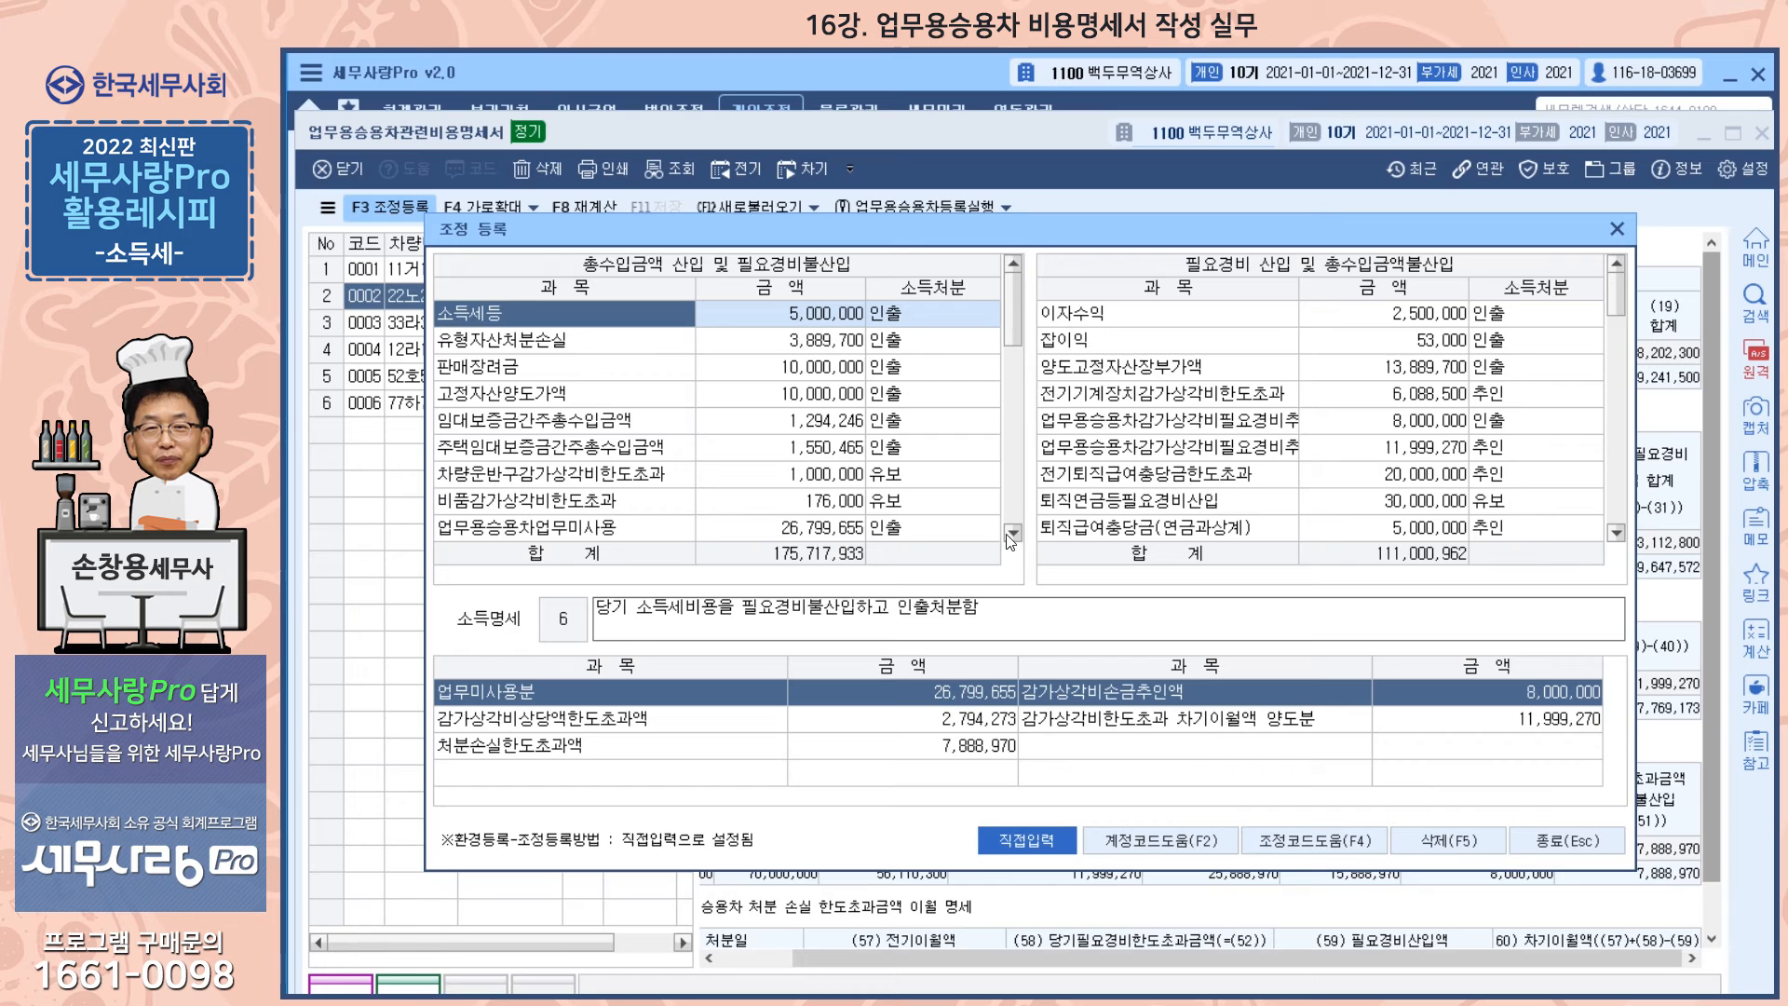
scroll(1020, 542, down, 4)
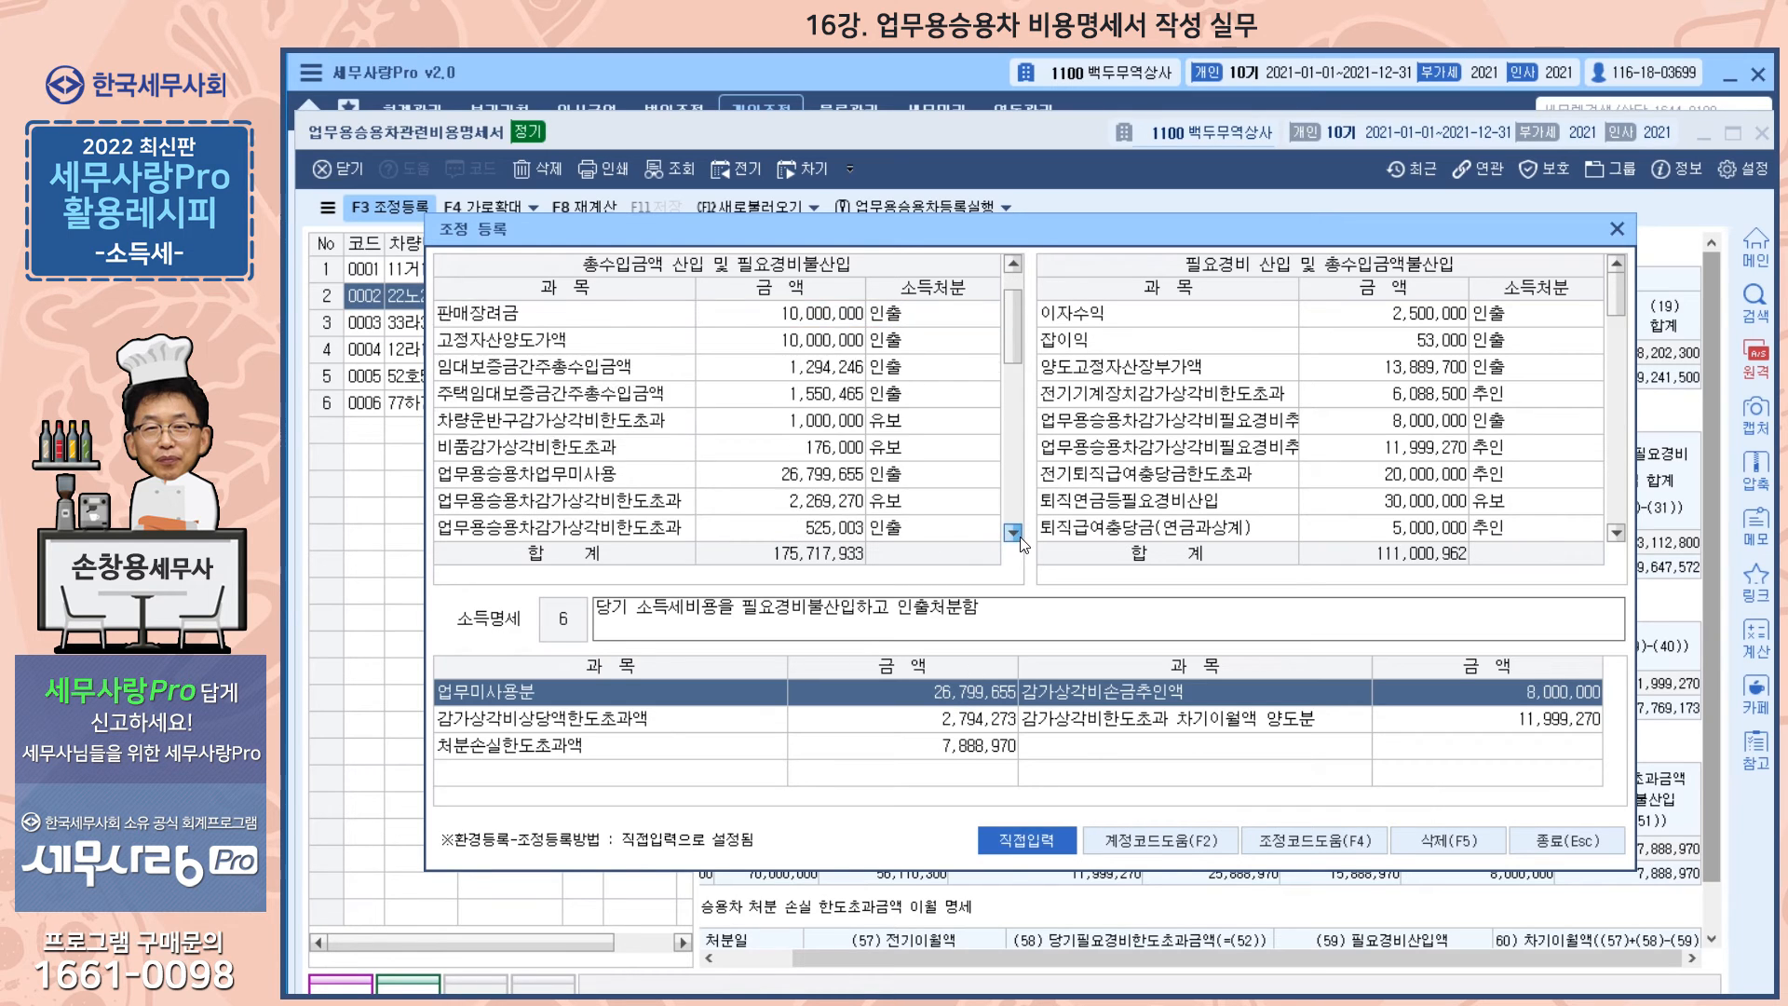
click(819, 430)
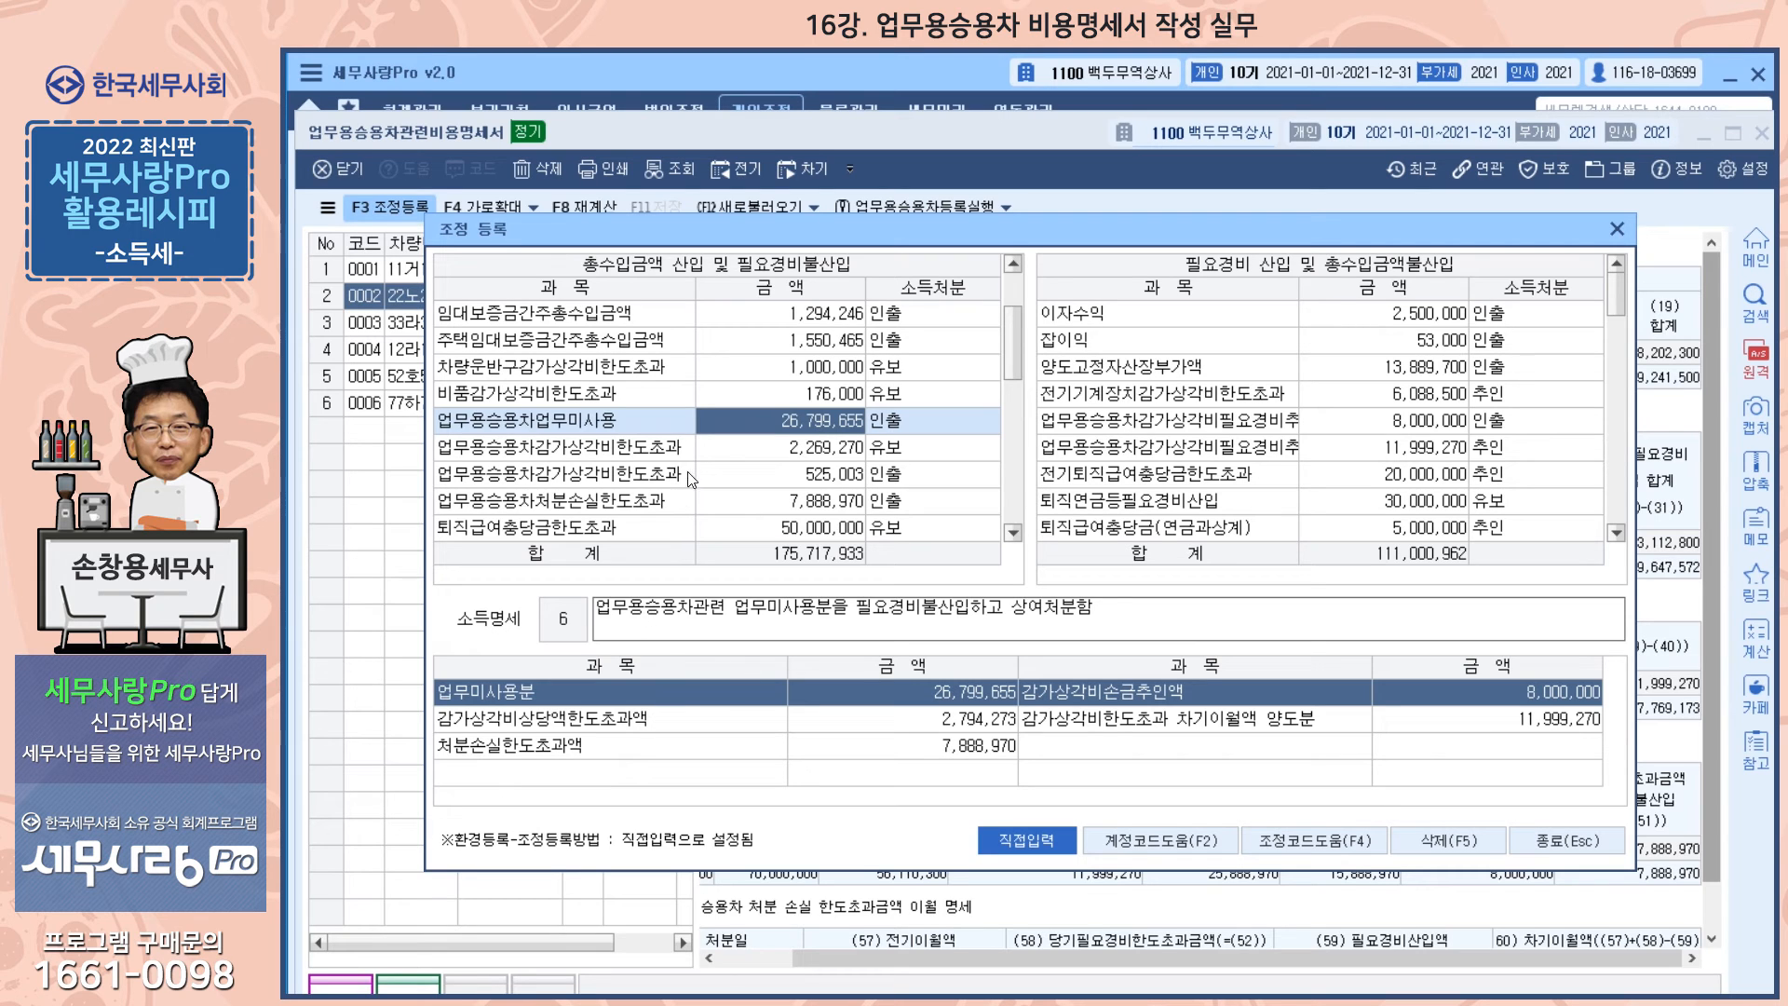
click(735, 451)
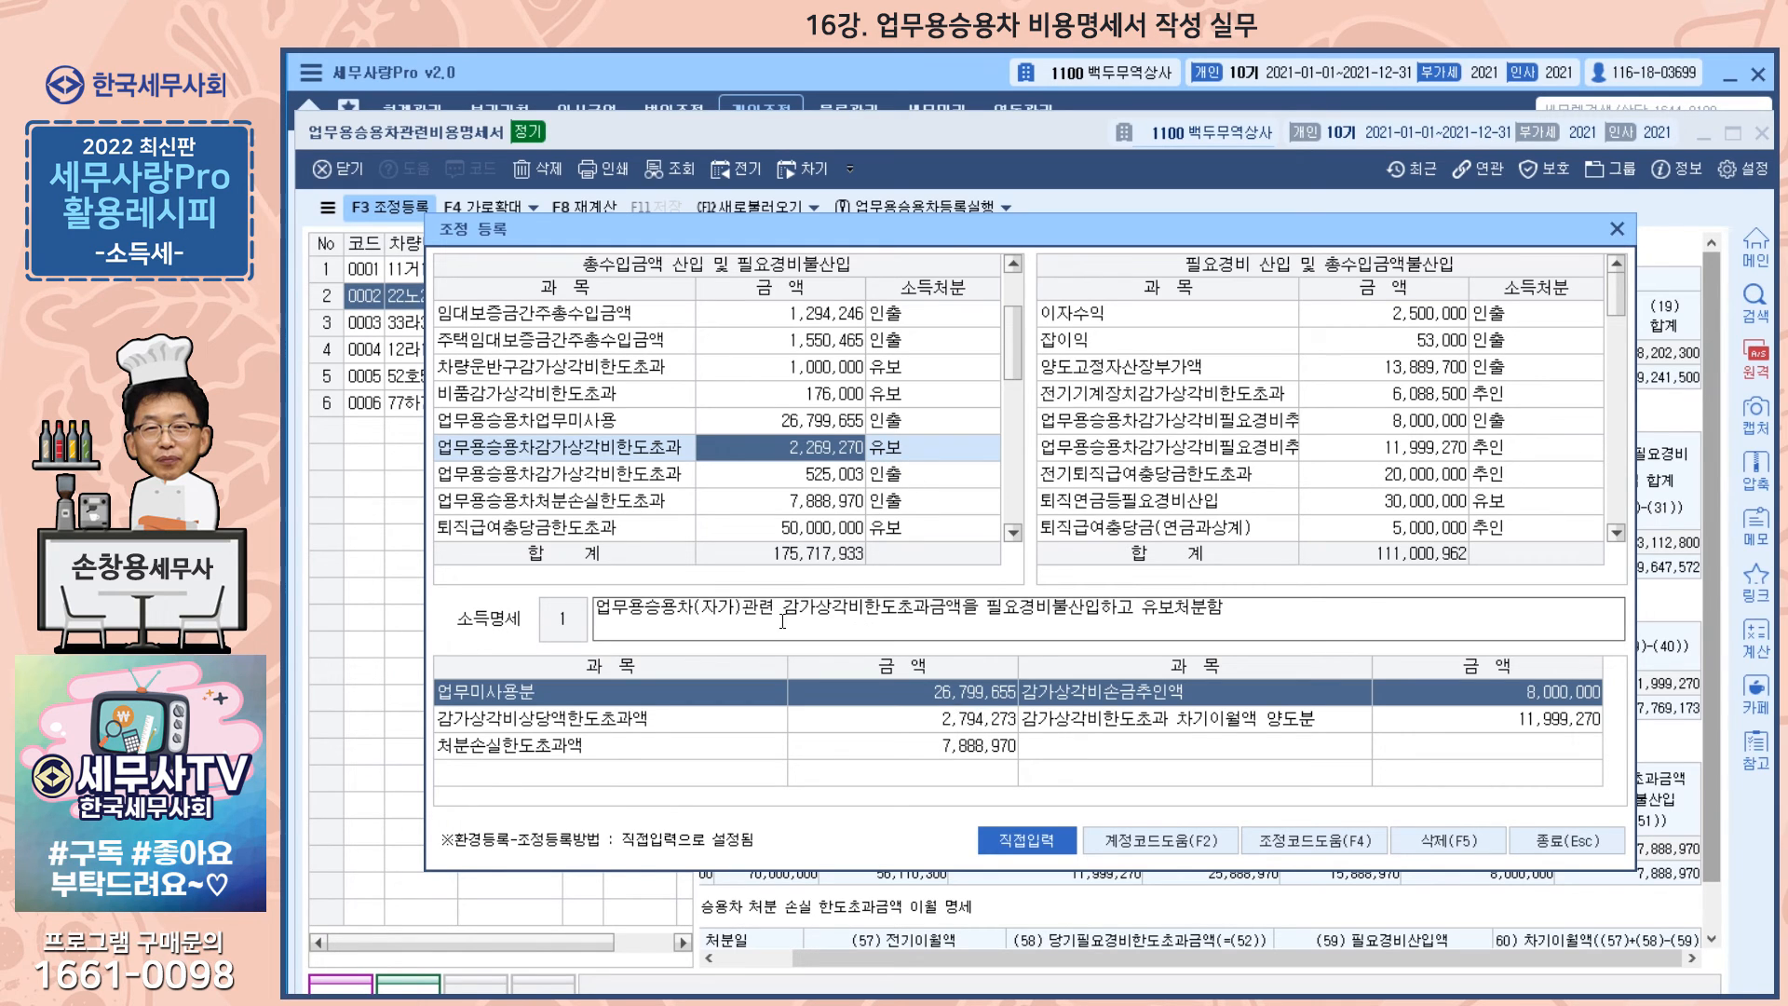
click(663, 506)
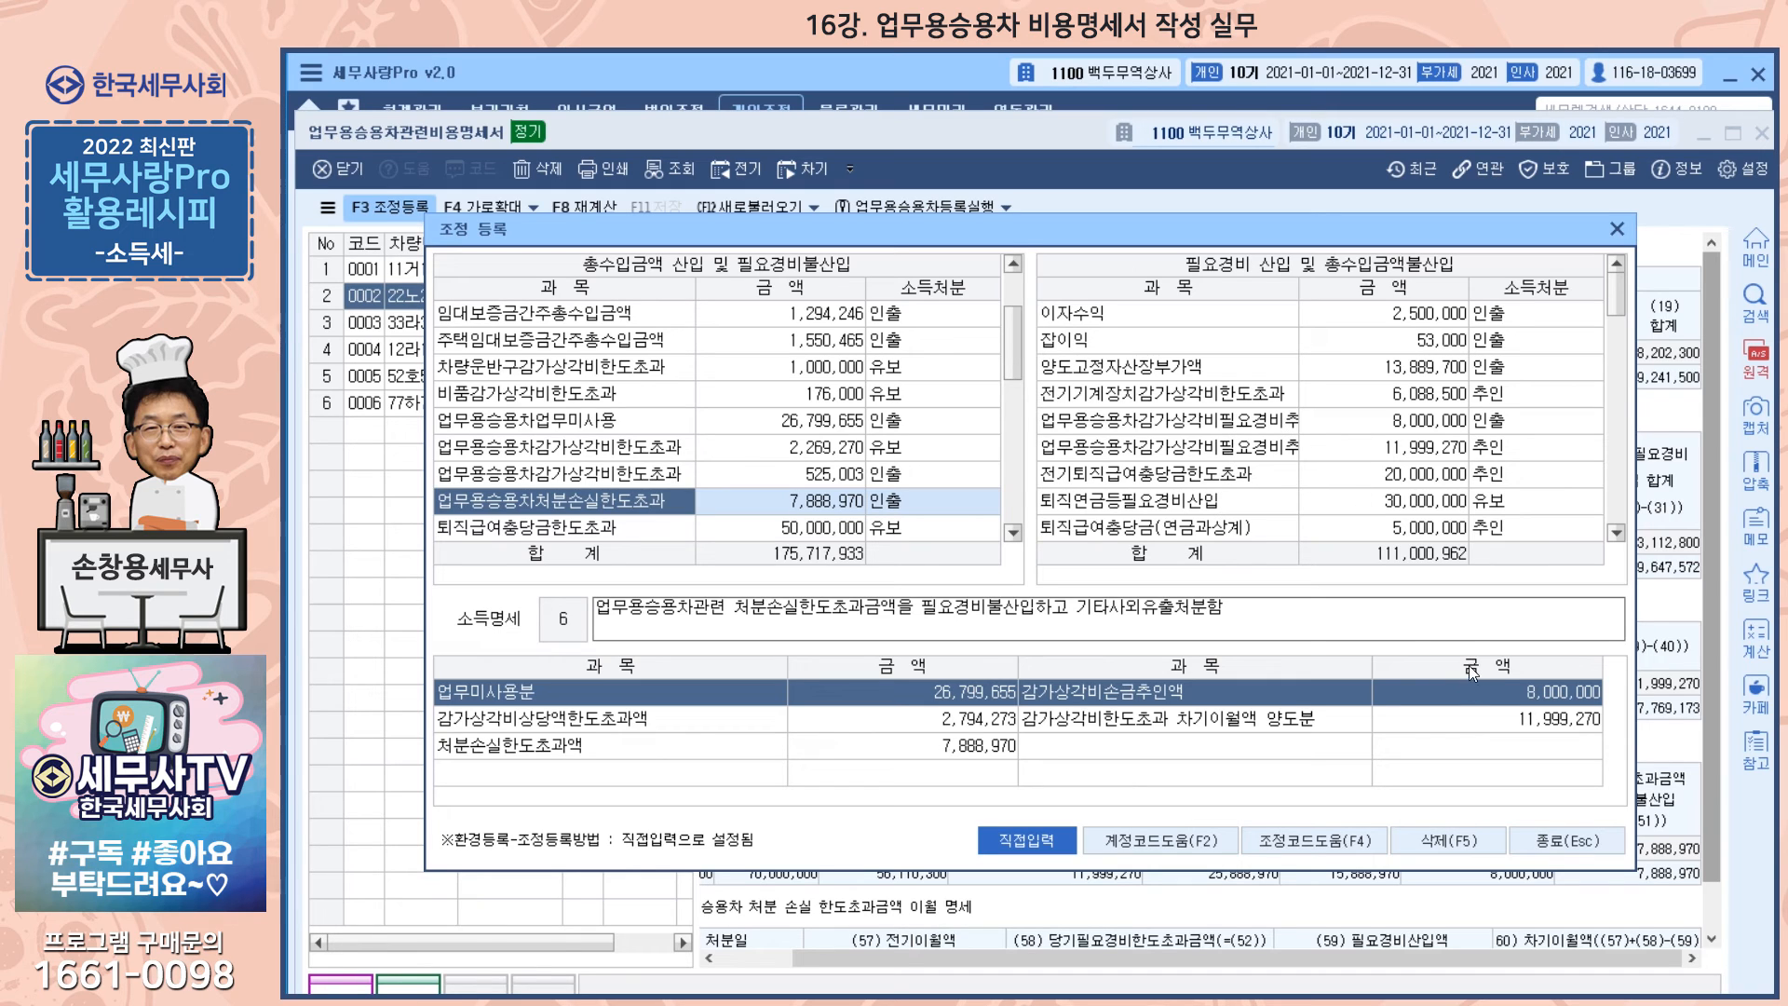
click(1415, 432)
click(1416, 449)
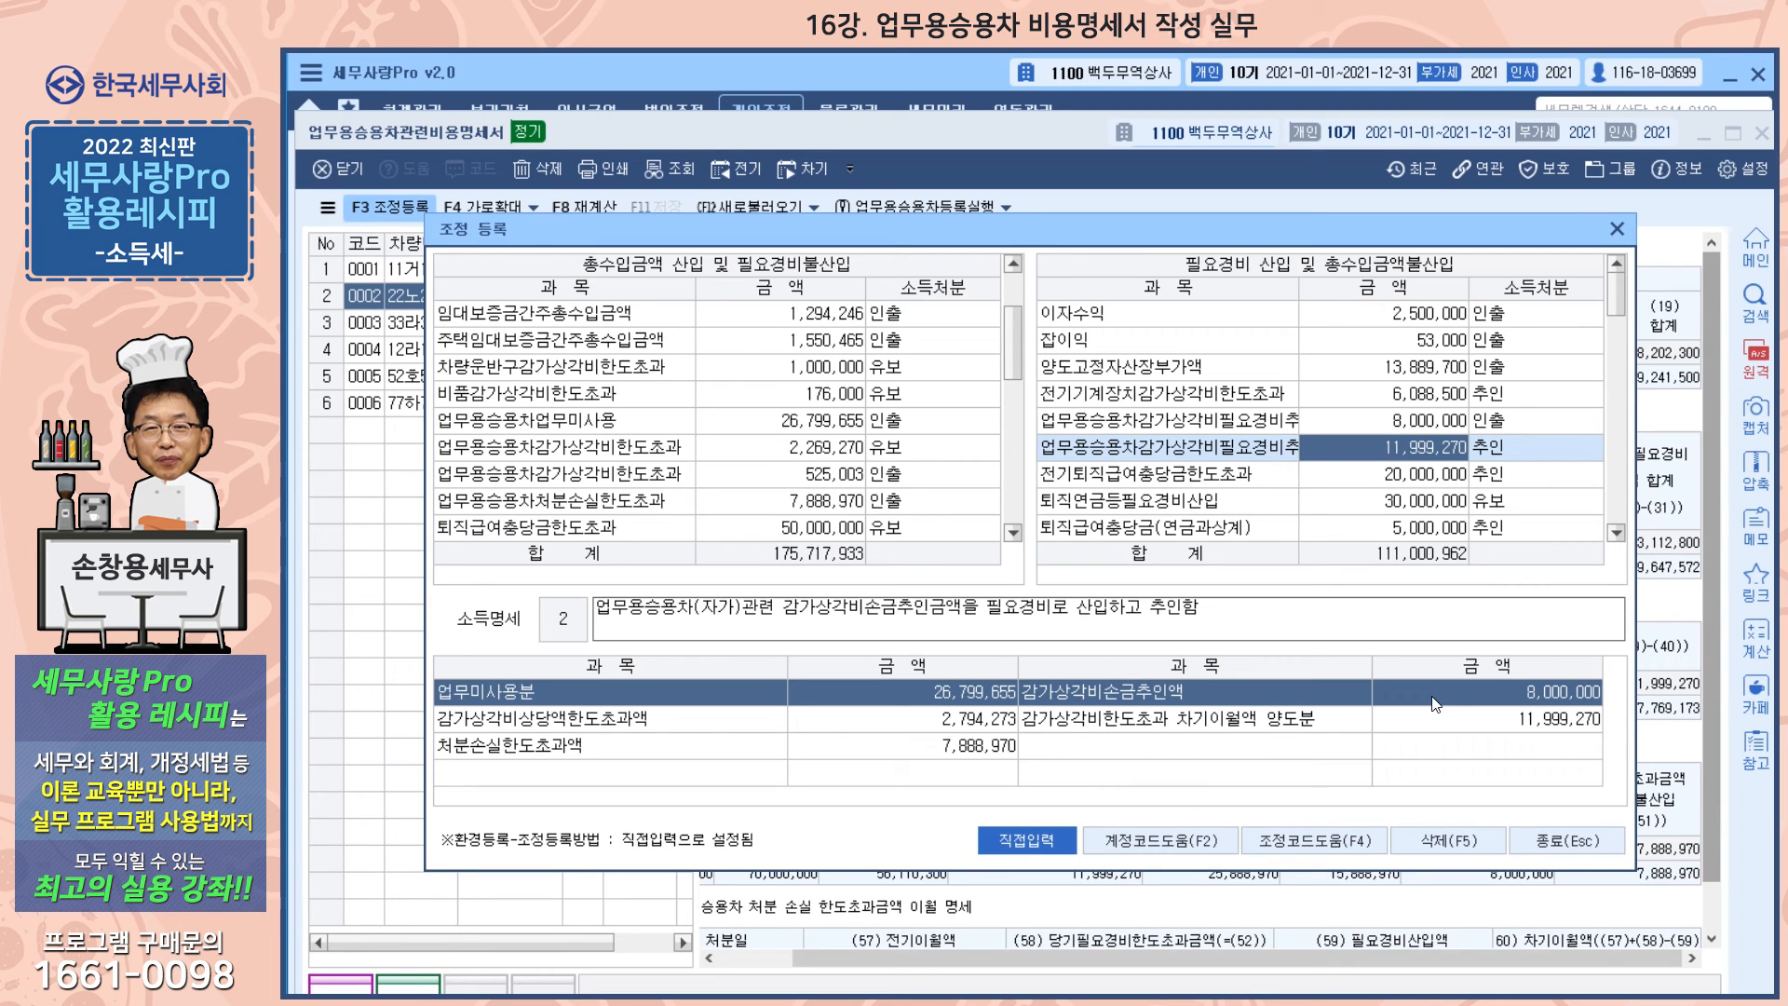
click(1527, 840)
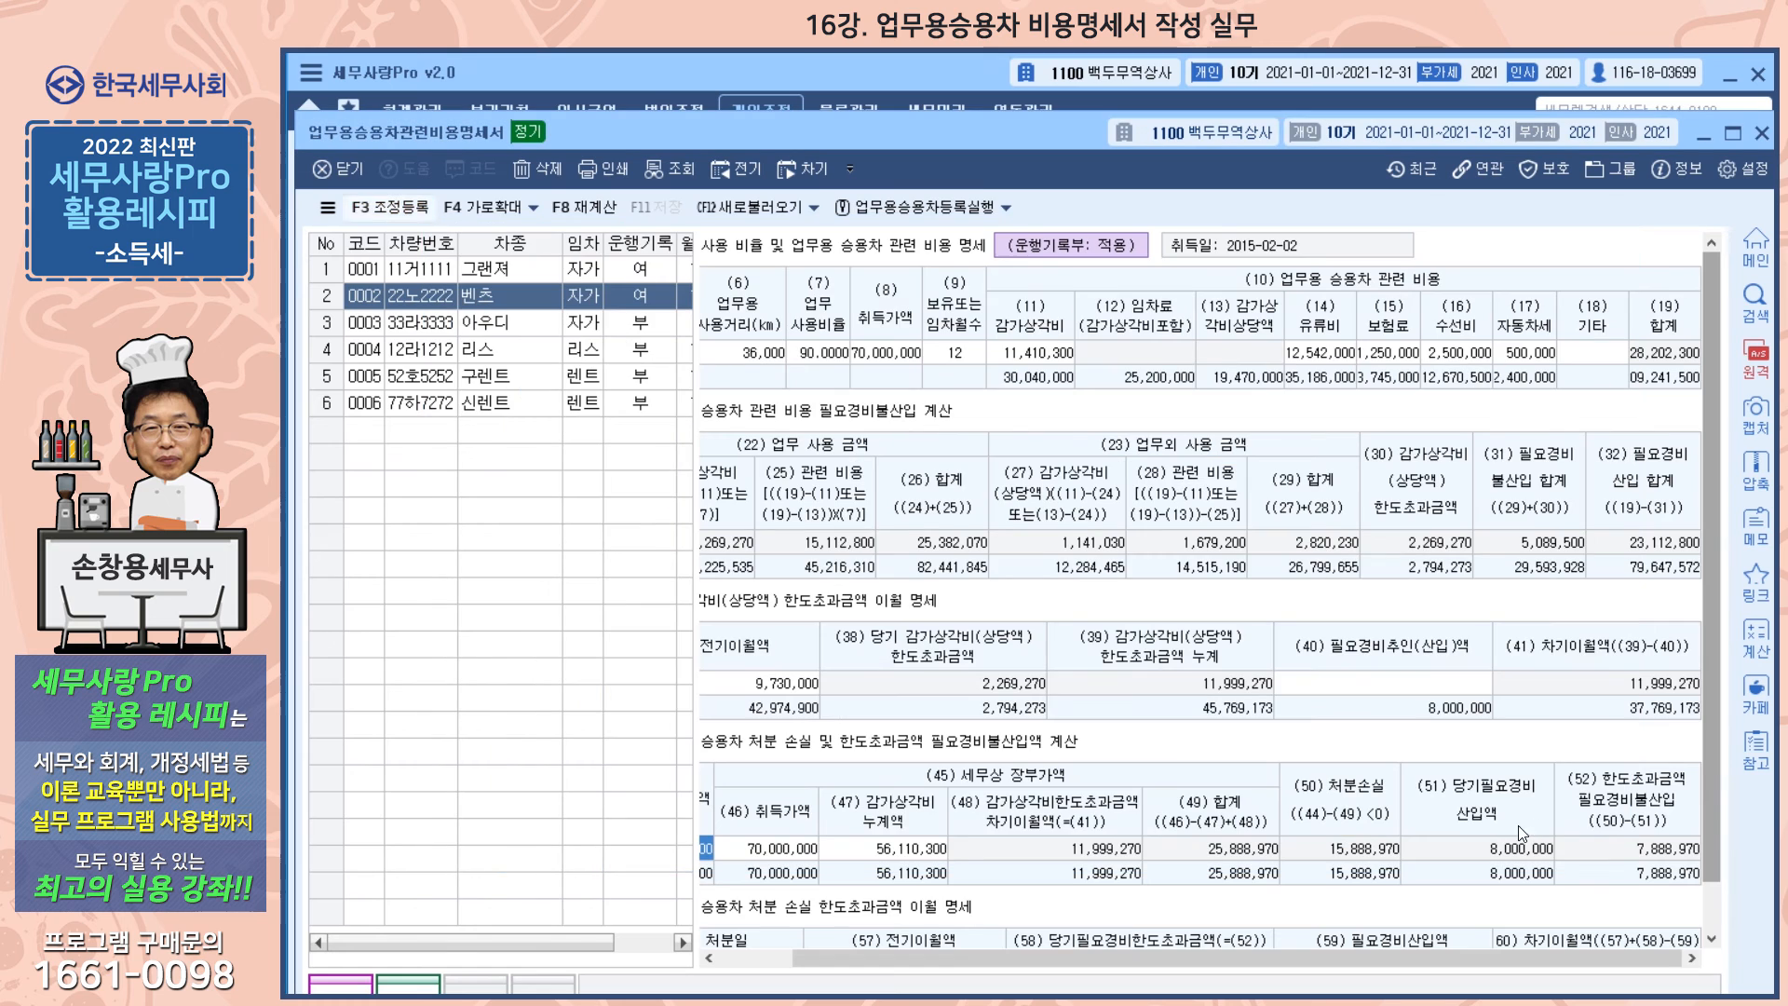
Check 구렌트's carried-over depreciation excess and 필요경비추인(산입)액 in section 3 of the statement.
click(484, 381)
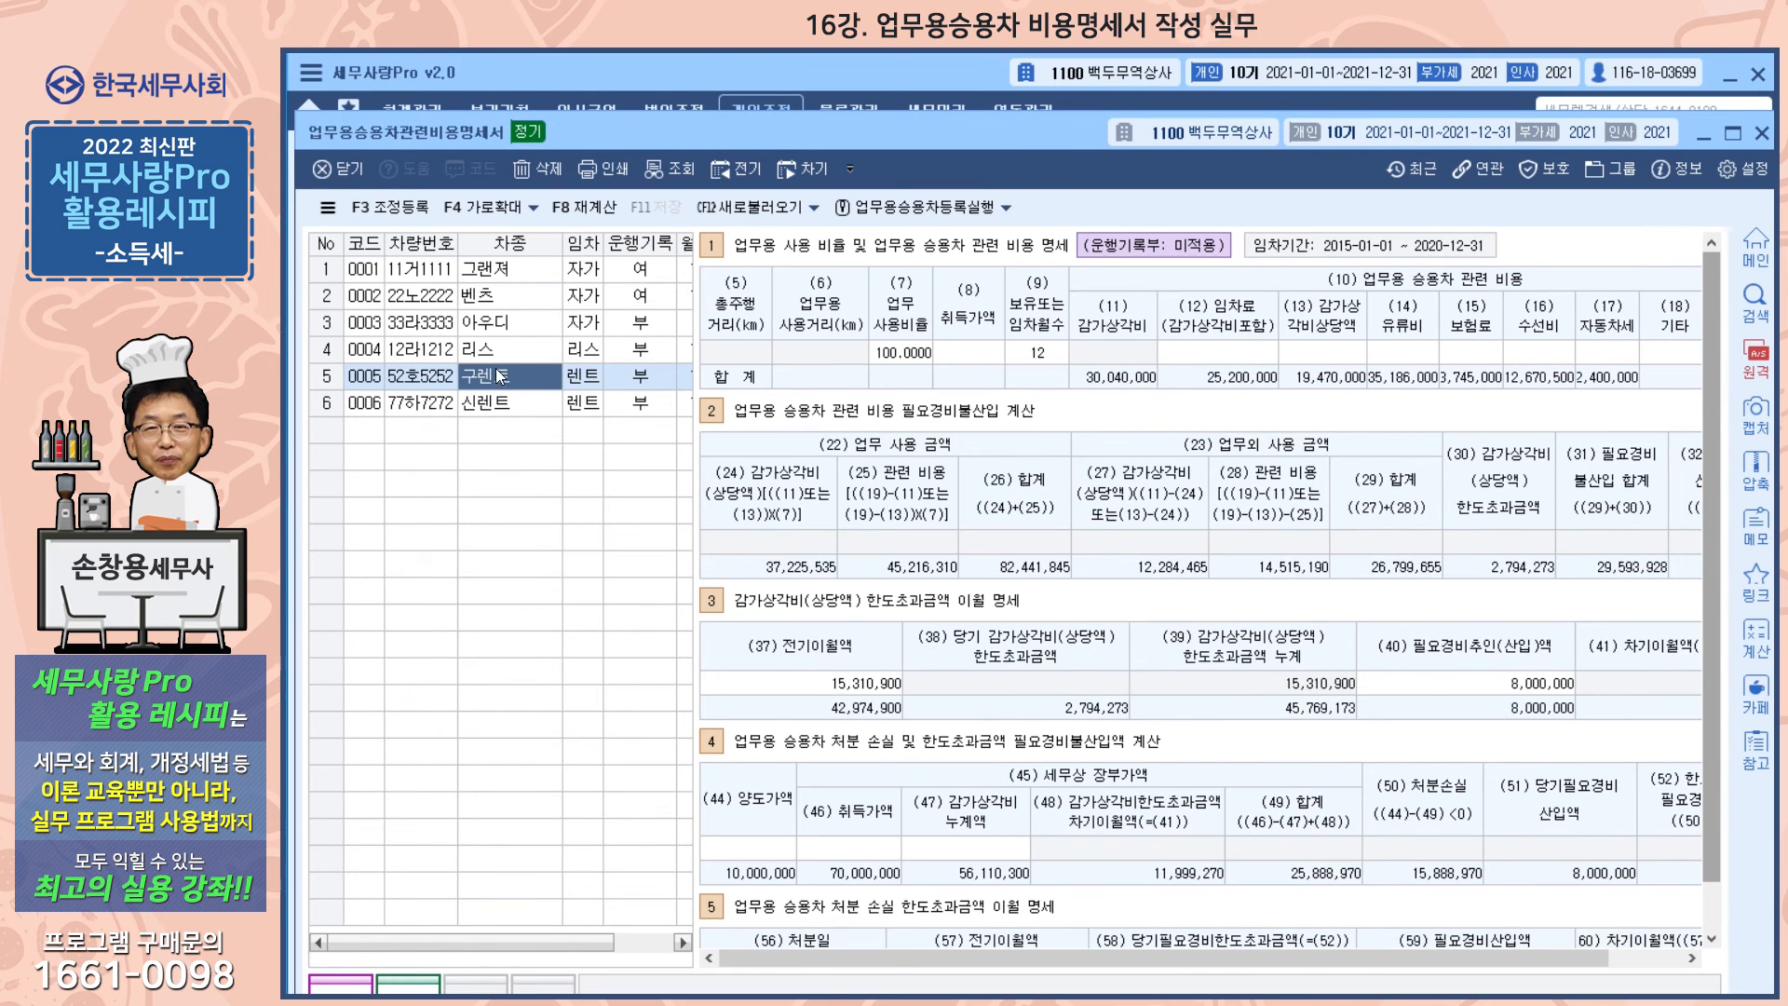